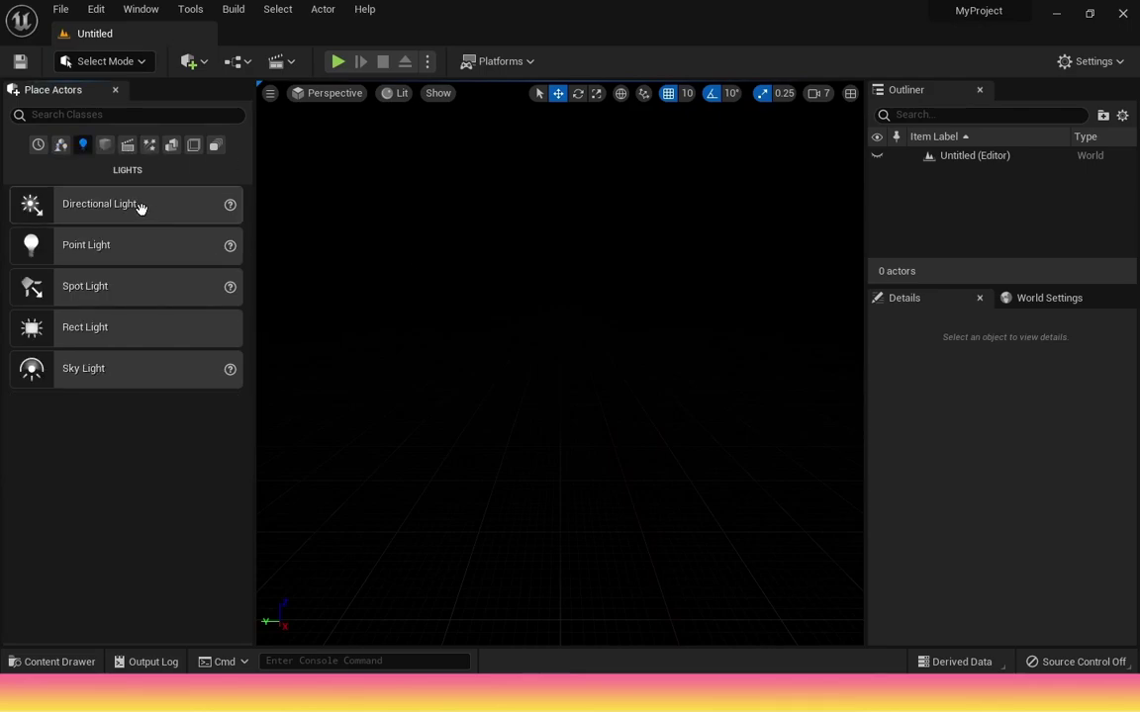
- Add a directional light, sky light, sky atmosphere, volumetric cloud and exponential height fog to the empty level
left_click_drag(549, 302, 544, 299)
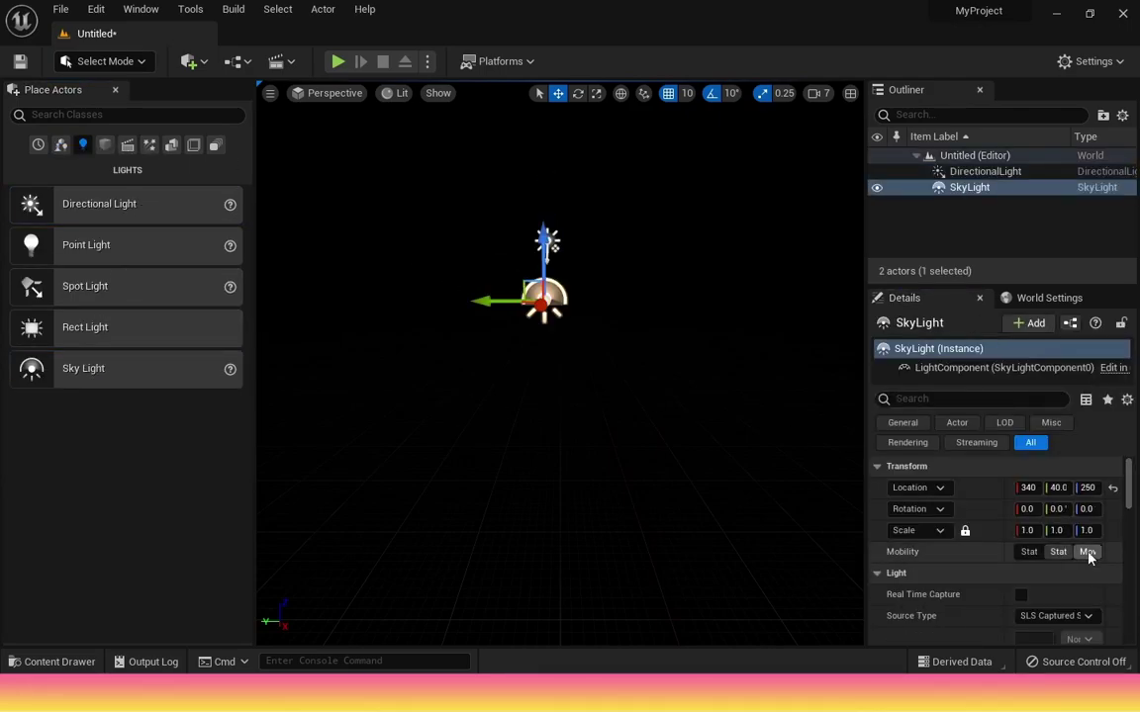
left_click(149, 146)
left_click_drag(99, 244, 548, 222)
left_click_drag(129, 327, 546, 342)
- Create a new landscape with the default settings and return to Select mode
left_click(105, 62)
left_click(148, 105)
left_click(187, 560)
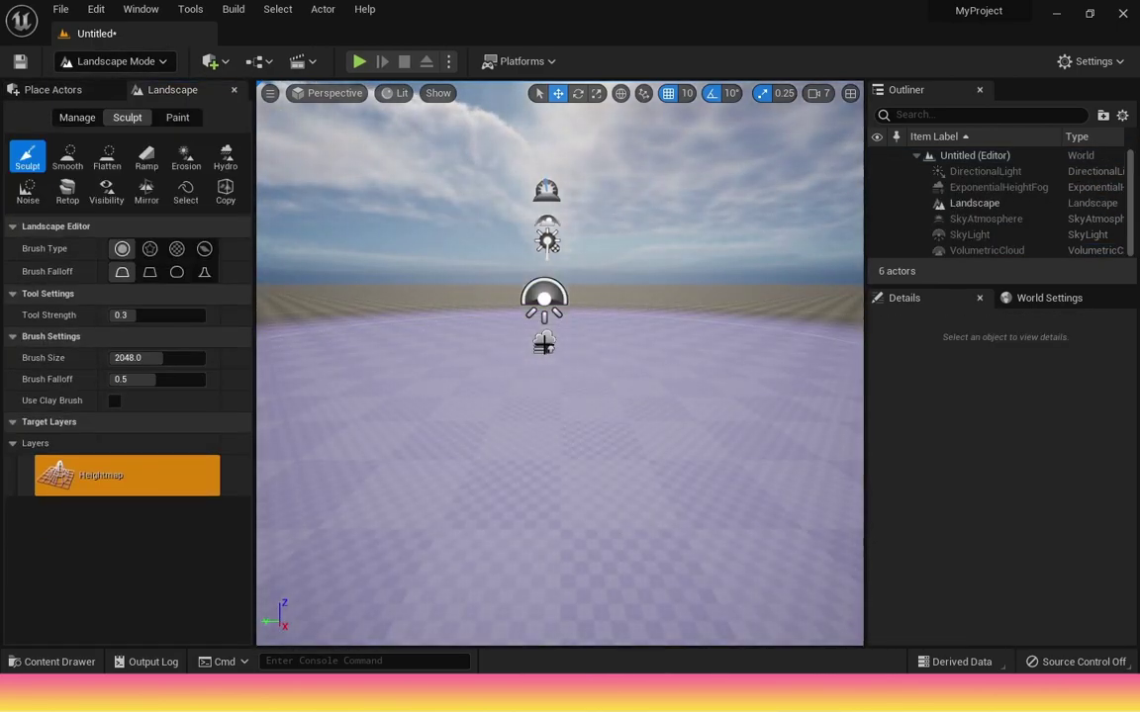
left_click(115, 61)
left_click(107, 86)
- Place the SM_Waterfall_Base mesh from the WaterMaterials Meshes folder on the landscape near the light actors
left_click(54, 662)
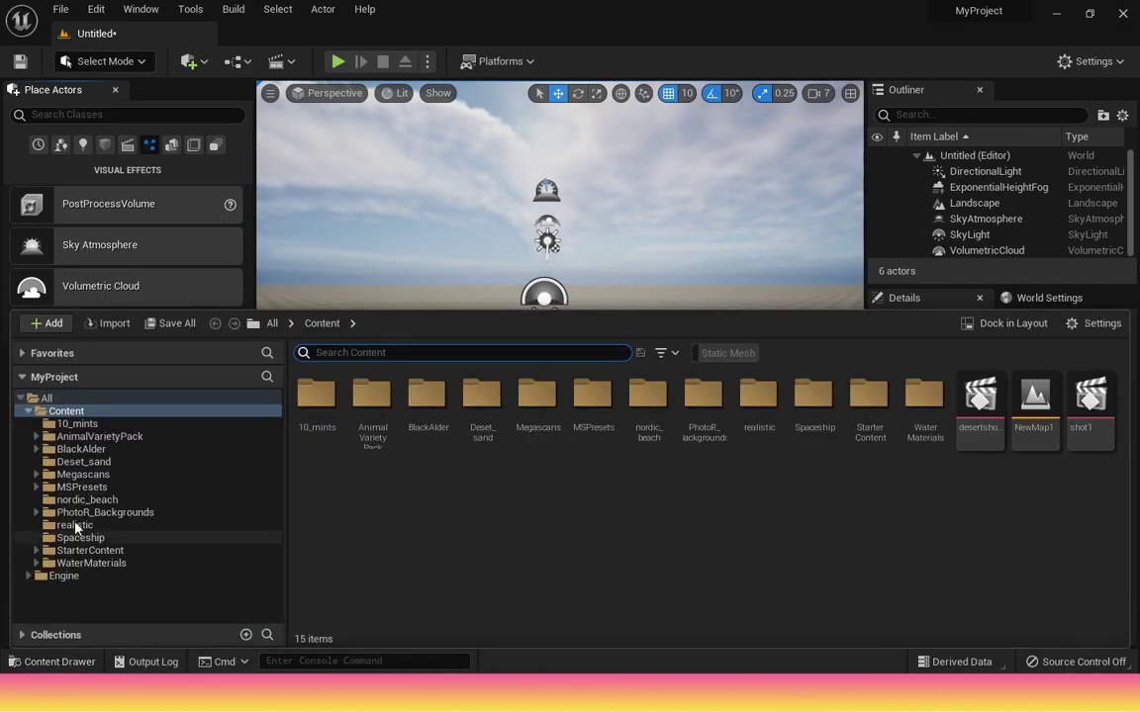
double_click(91, 563)
double_click(483, 398)
left_click_drag(592, 310, 574, 475)
left_click_drag(867, 572, 530, 349)
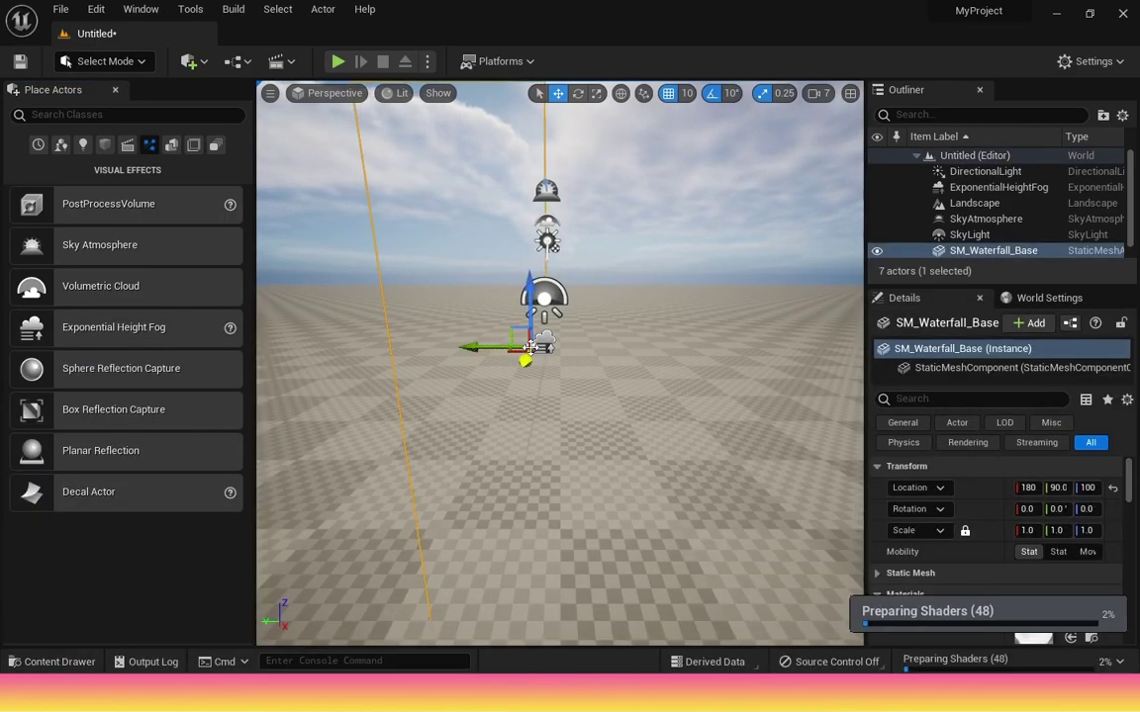
- Place SM_Waterfall_Base on the landscape again, seen from a more distant viewpoint, and select it
scroll(585, 367, "down", 5)
right_click_drag(585, 366, 534, 435)
right_click_drag(297, 416, 592, 407)
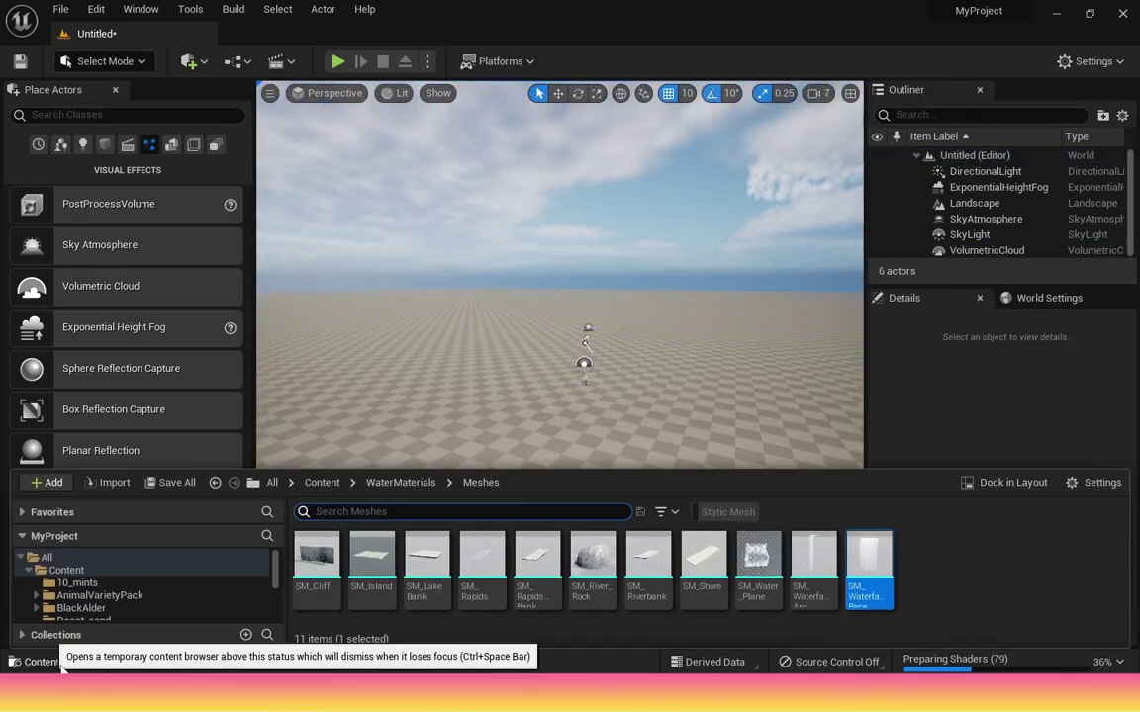
left_click(591, 395)
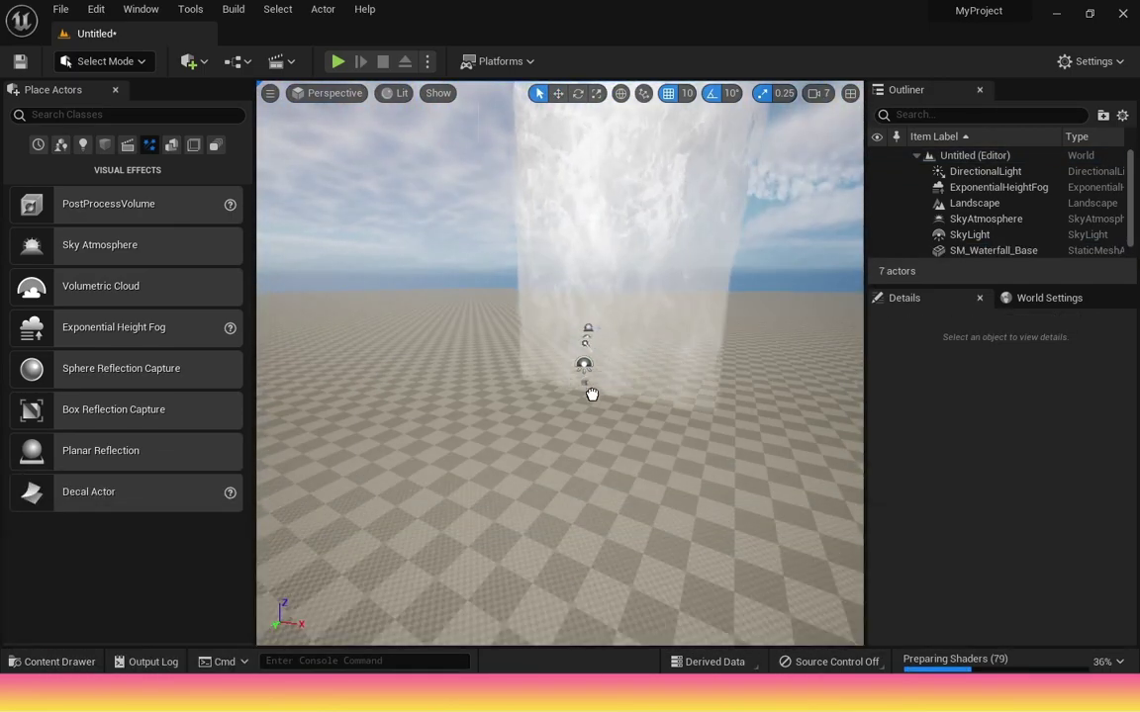
left_click(677, 319)
scroll(676, 317, "down", 4)
left_click_drag(498, 359, 556, 359, "alt")
right_click_drag(762, 418, 816, 424)
- Open the SM_Rapids mesh in its own editor, inspect its shape and close the editor
left_click(56, 662)
double_click(477, 574)
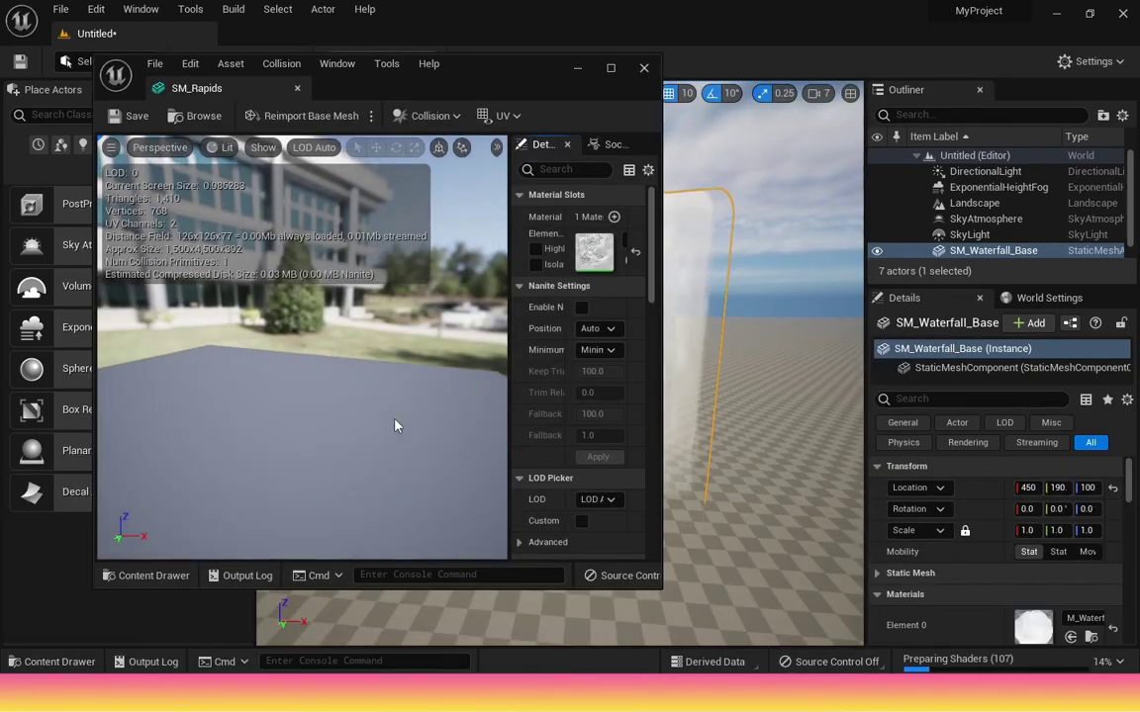
scroll(395, 426, "down", 5)
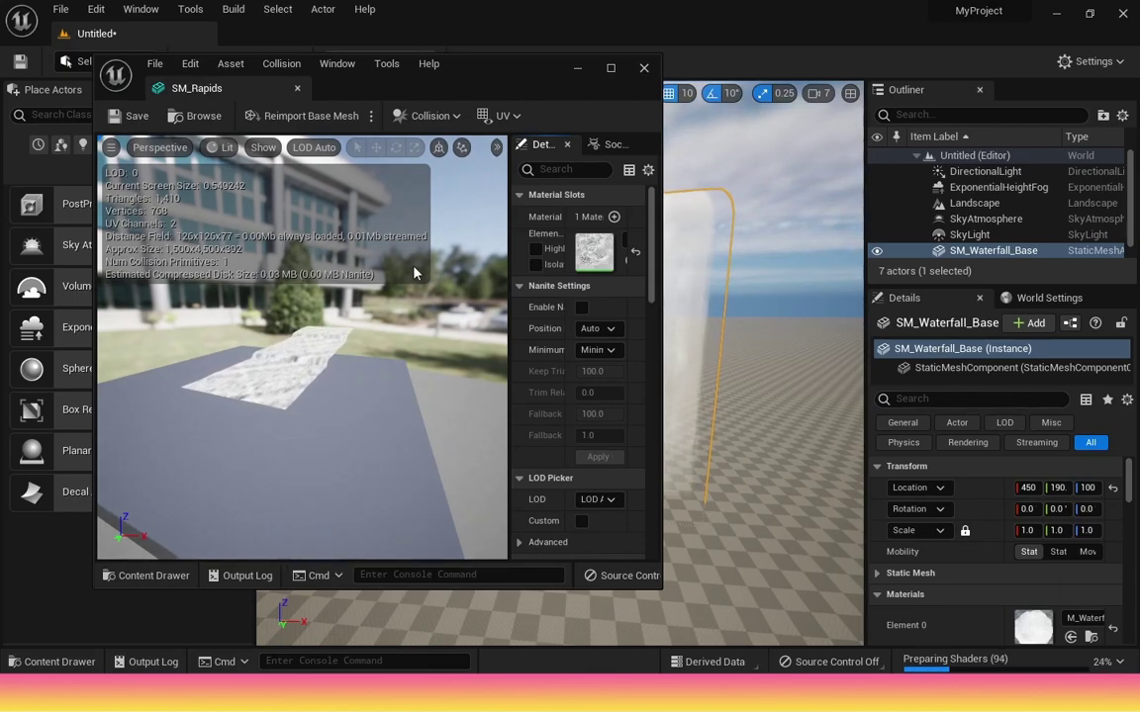
left_click(644, 68)
- Place the SM_Rapids mesh on the landscape so it runs outward from the waterfall's base
left_click(89, 662)
left_click_drag(482, 514, 586, 636)
scroll(771, 458, "down", 5)
right_click_drag(771, 458, 532, 420)
right_click_drag(560, 364, 529, 445)
key("s")
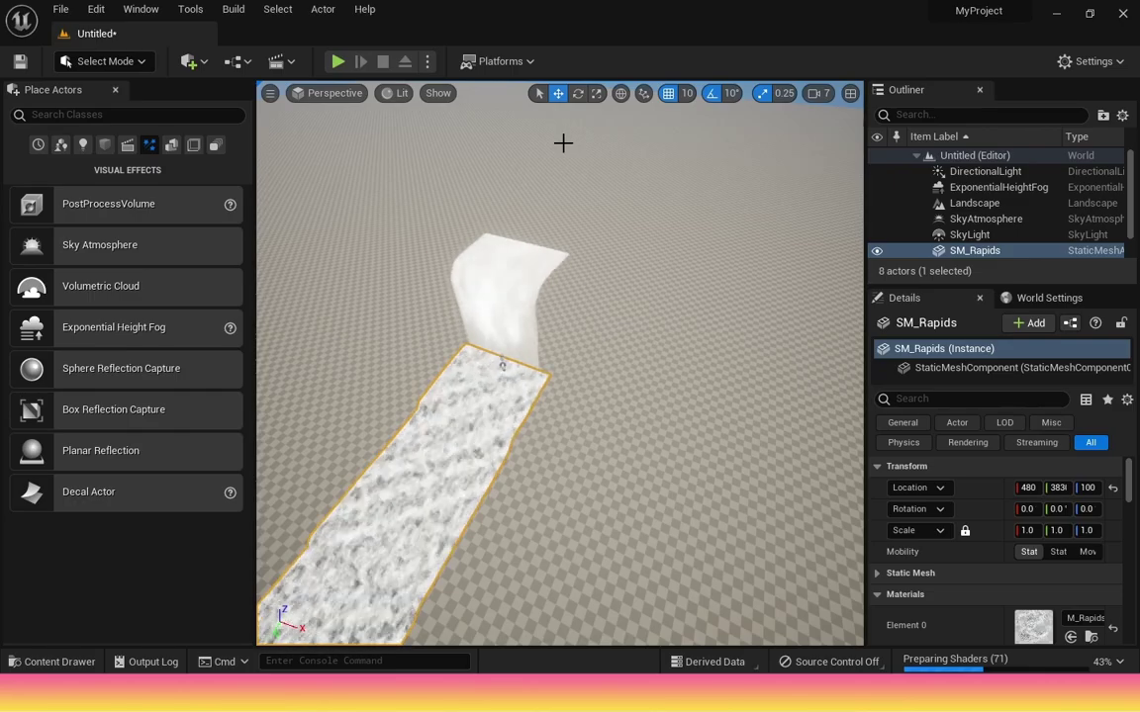
- Lower the SM_Rapids mesh below the landscape surface in front of the waterfall
scroll(392, 555, "down", 4)
right_click_drag(548, 524, 475, 516)
key("w")
left_click_drag(582, 576, 574, 578)
right_click_drag(574, 578, 396, 524)
key("d")
key("w")
mouse_move(447, 432)
right_mouse_down()
mouse_move(331, 433)
mouse_move(386, 463)
mouse_move(574, 485)
mouse_move(583, 436)
mouse_move(564, 495)
right_mouse_up()
key("a")
key("w")
- Carve a channel into the landscape along the rapids, sculpting with a brush size of about 1082
left_click(104, 61)
left_click(104, 107)
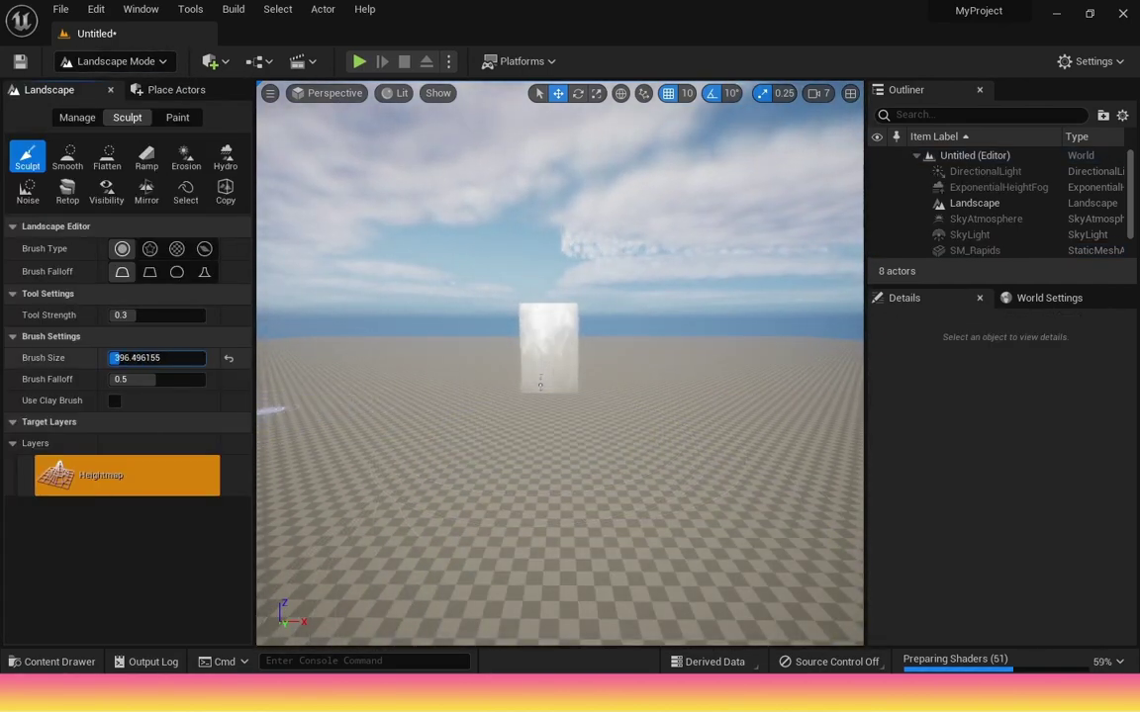
scroll(558, 406, "up", 2)
key("ctrl+z")
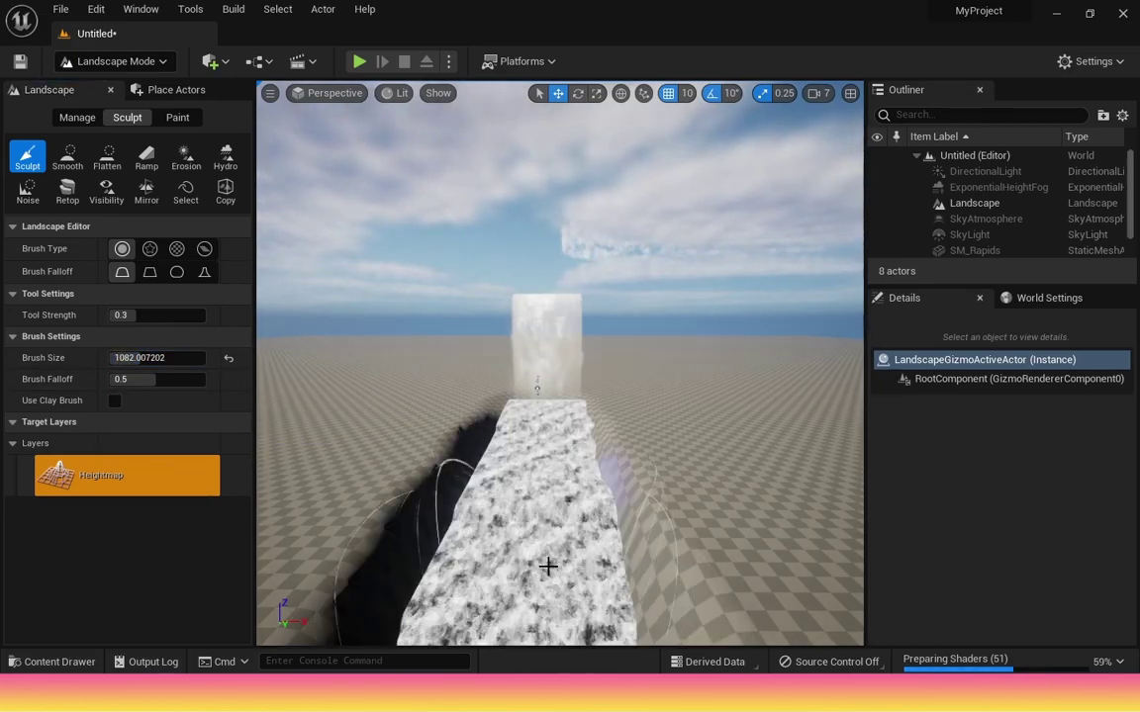
scroll(549, 556, "down", 3)
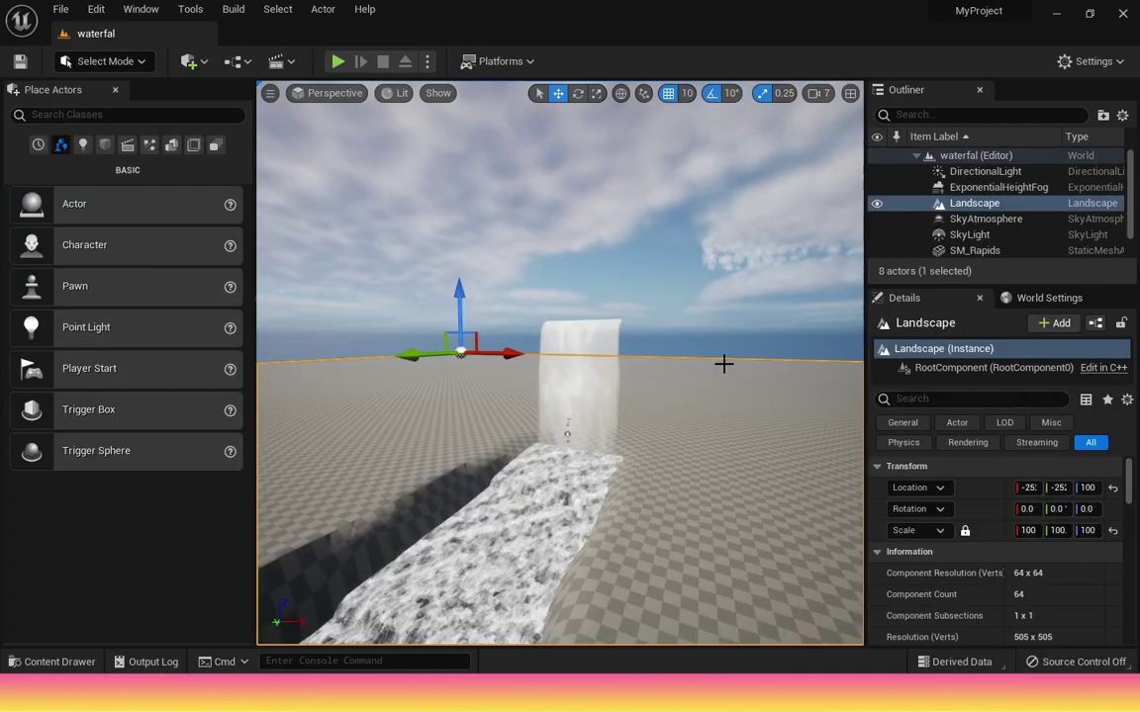
- Place the Massive_Sandstone_Cliff_vmodbbe mesh from the Megascans 3D assets at the waterfall's base
key("ctrl+space")
left_click_drag(670, 593, 575, 462)
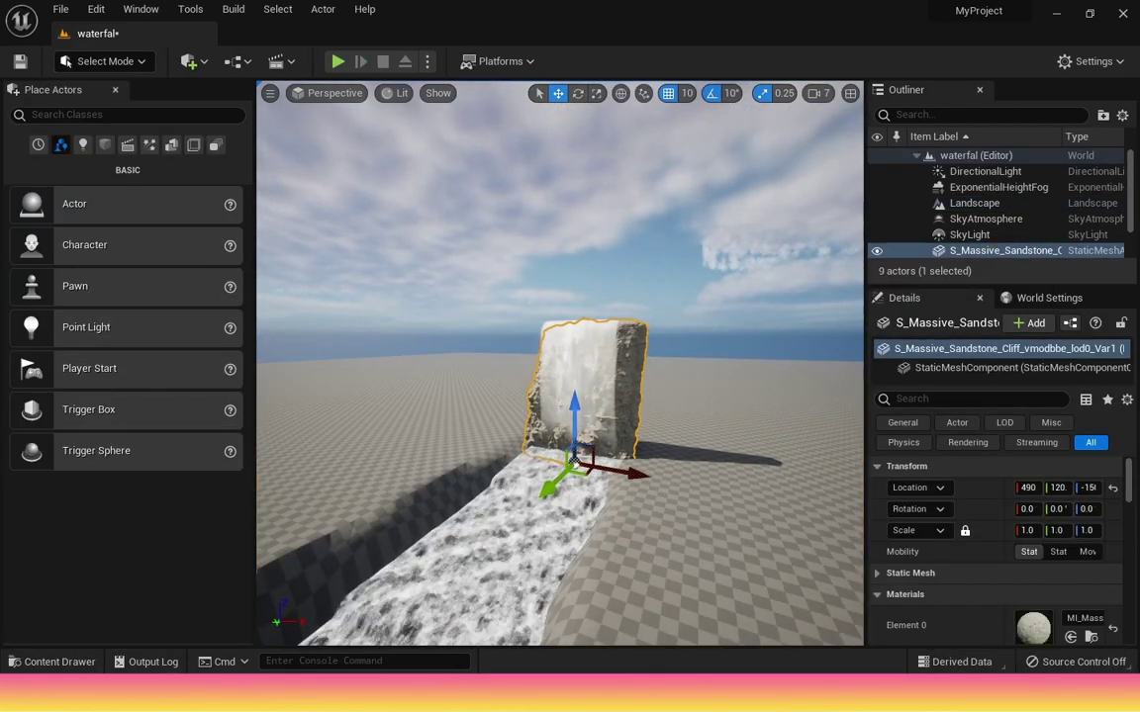
right_click_drag(705, 557, 737, 557)
key("w")
- Tilt the vmodbbe cliff 10° about X, lower it and fit it behind the waterfall at X 370
left_click_drag(633, 588, 605, 219)
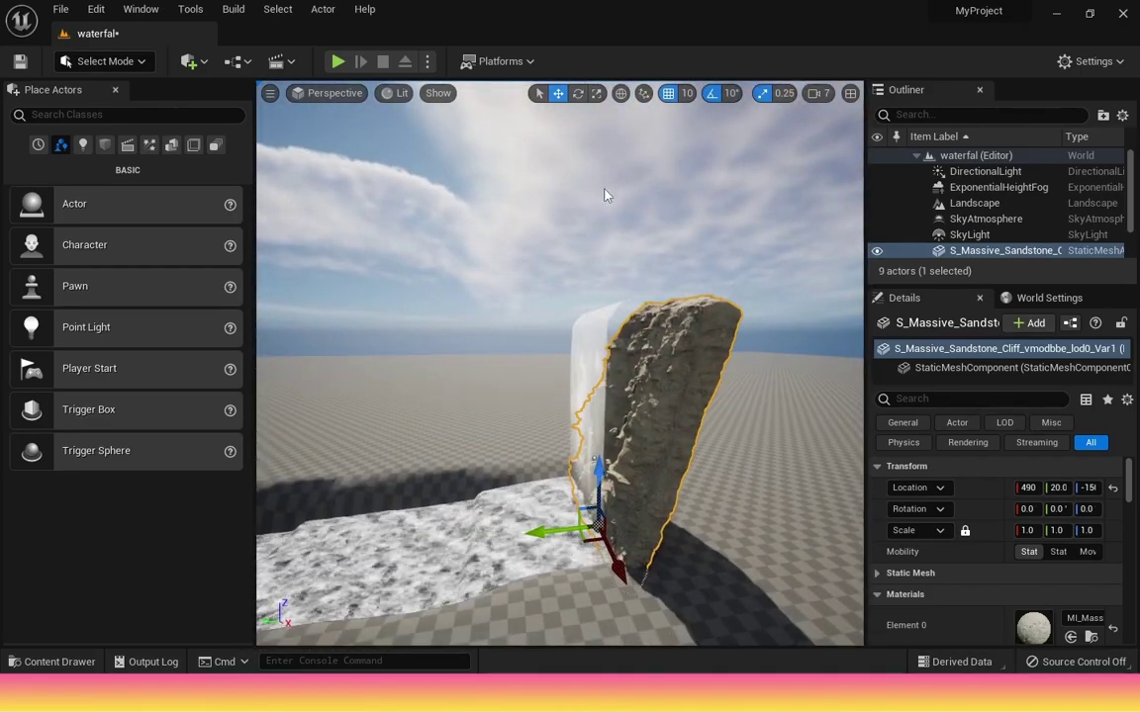
left_click_drag(571, 456, 556, 463)
right_click_drag(483, 536, 539, 515)
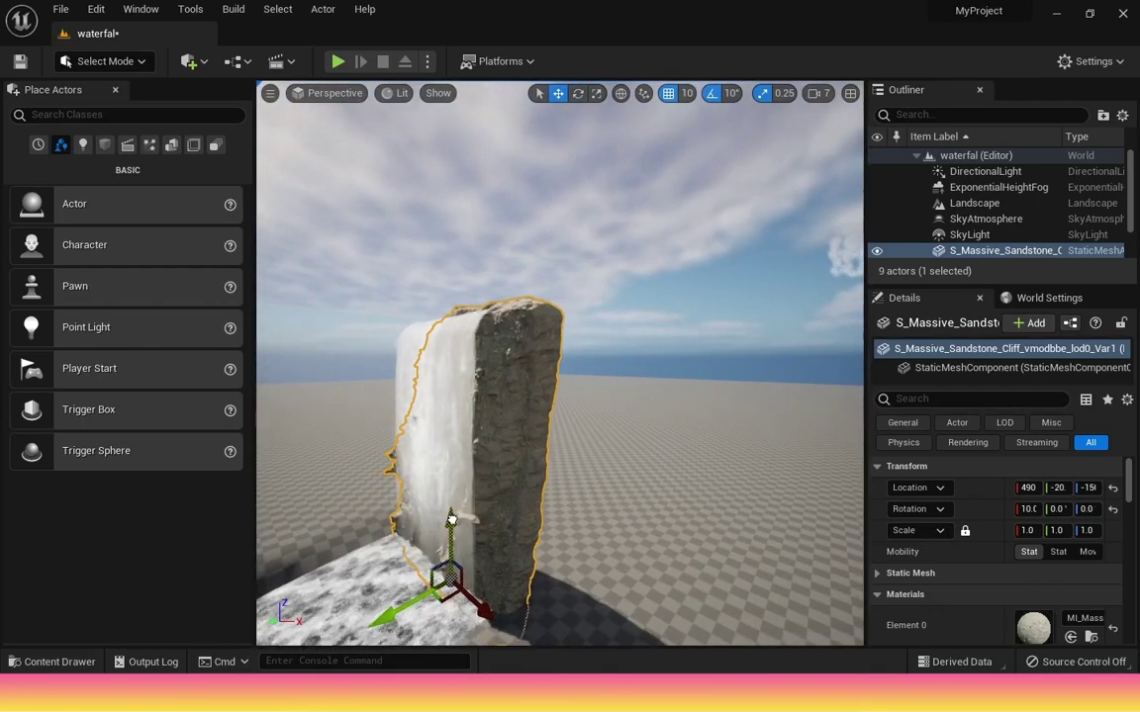
right_click_drag(611, 556, 643, 524)
right_click_drag(453, 602, 405, 633)
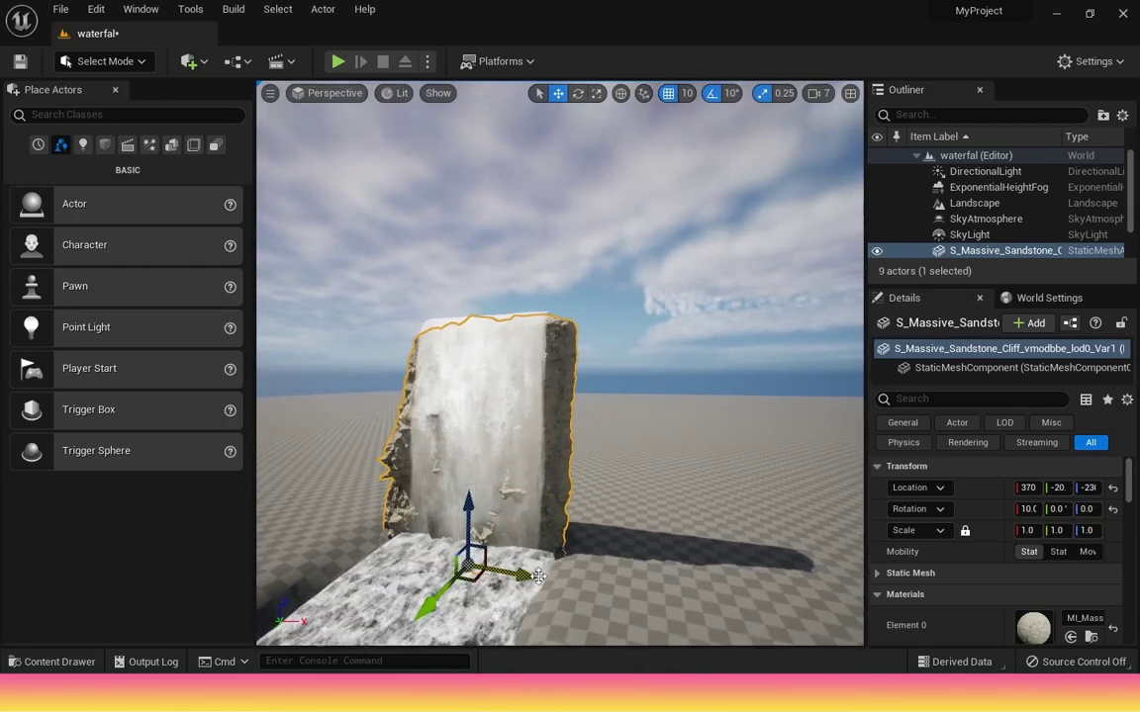
right_click_drag(537, 576, 594, 574)
- Place the Massive_Sandstone_Cliff_vmnmbjp mesh right of the waterfall and scale it uniformly to about 0.67
left_click(69, 664)
left_click_drag(859, 493, 733, 508)
left_click_drag(1027, 532, 995, 532)
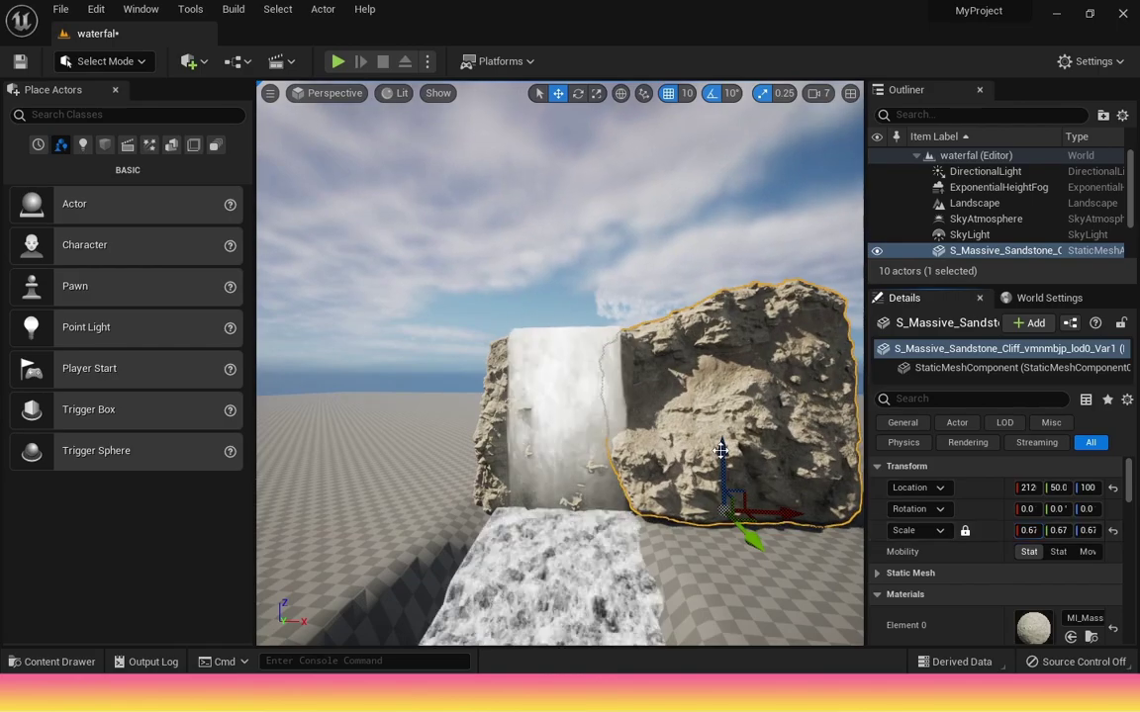
- Tilt the vmnmbjp cliff 20° about X, push it back, sink it into the ground and fit it against the waterfall
left_click_drag(722, 461, 722, 474)
left_click_drag(749, 559, 754, 566)
mouse_move(436, 263)
left_mouse_down()
mouse_move(594, 259)
mouse_move(396, 233)
mouse_move(436, 263)
left_mouse_up()
left_click_drag(529, 473, 508, 503)
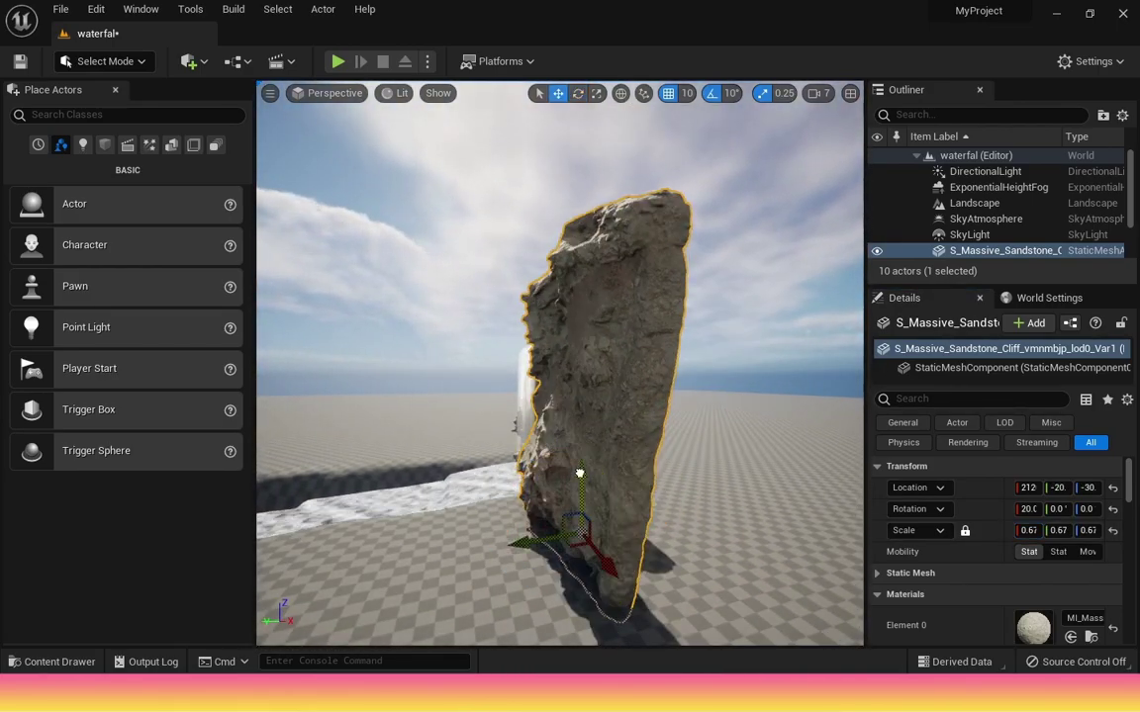
left_click_drag(583, 471, 609, 531)
left_click_drag(595, 612, 593, 606)
right_click_drag(593, 534, 653, 530)
left_click_drag(554, 628, 560, 617)
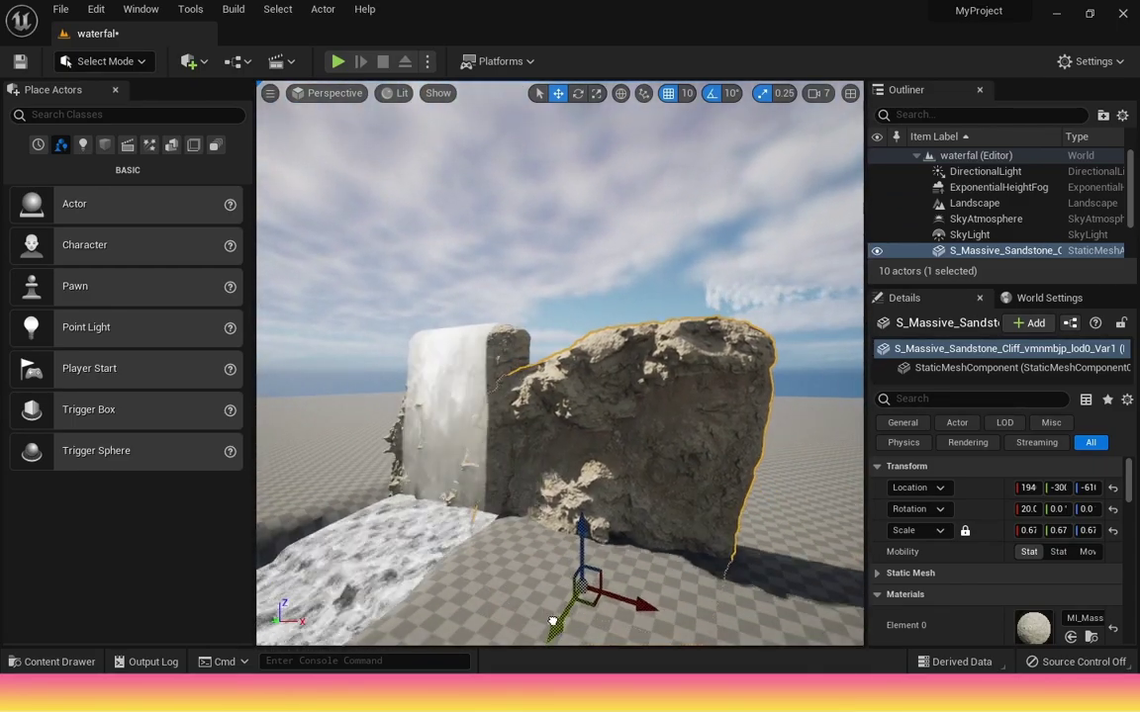
- Place the Massive_Sandstone_Cliff_vmkcbig mesh left of the waterfall, moving it back to Y 0, lowering it and bringing it closer to the water
key("ctrl+space")
left_click_drag(376, 605, 339, 479)
right_click_drag(420, 548, 428, 562)
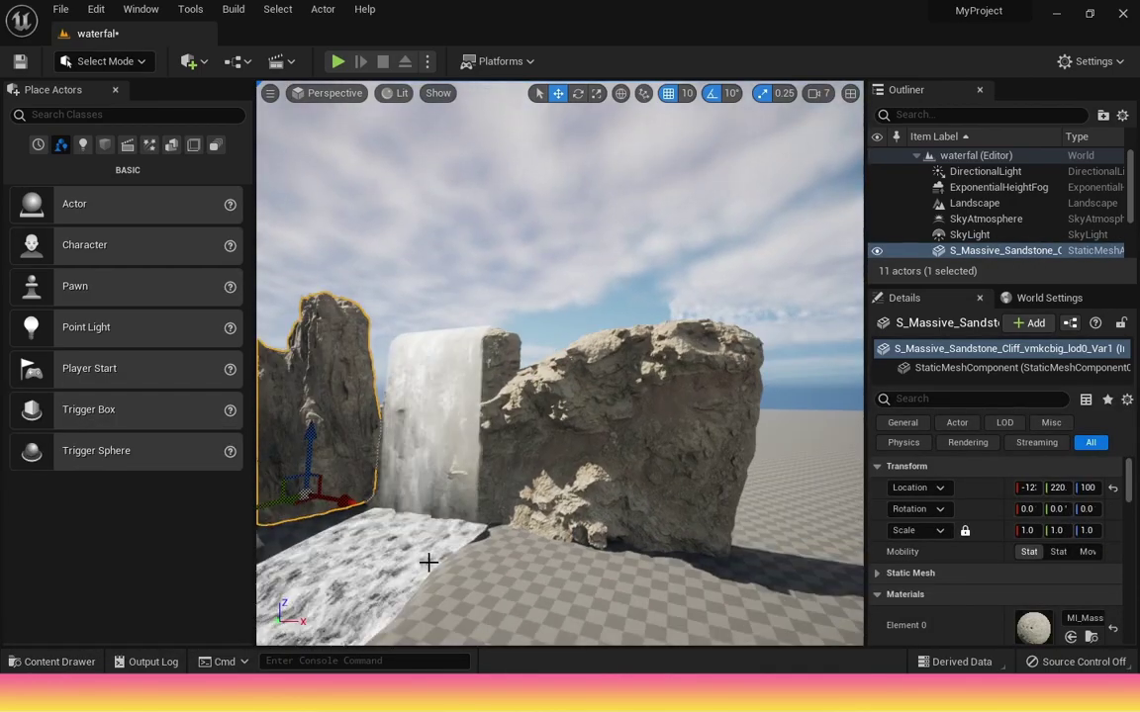
key("f")
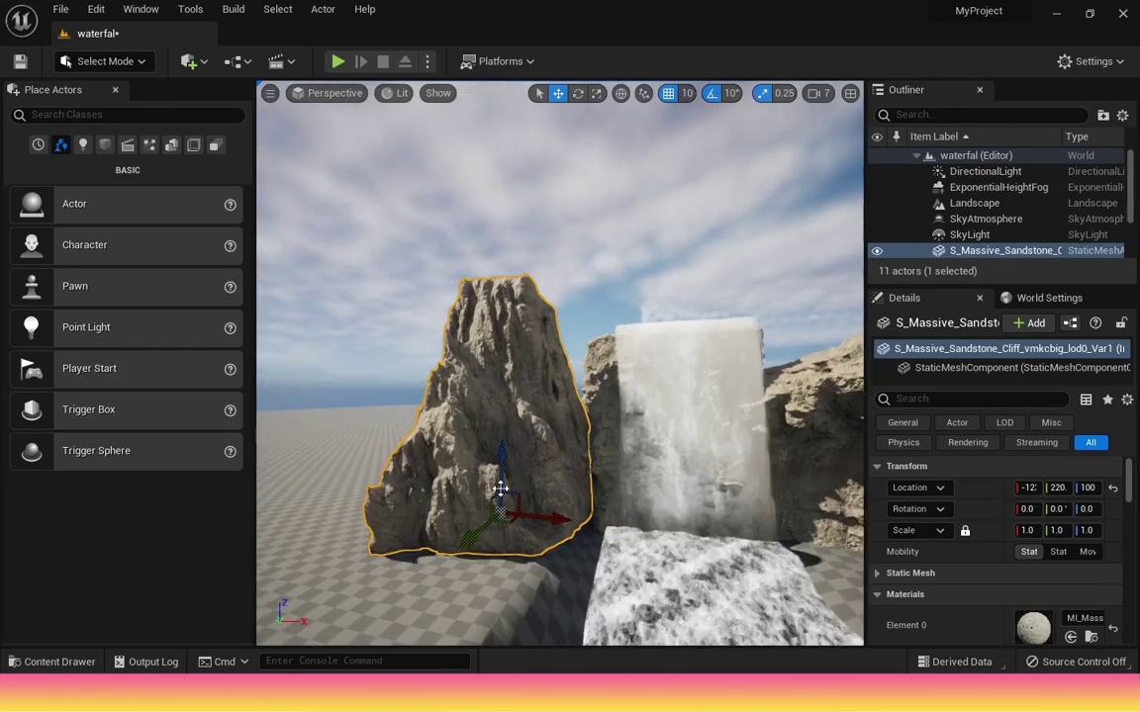
mouse_move(472, 535)
left_mouse_down()
mouse_move(494, 507)
mouse_move(486, 522)
left_mouse_up()
left_click_drag(517, 446, 517, 486)
left_click_drag(575, 552, 587, 554)
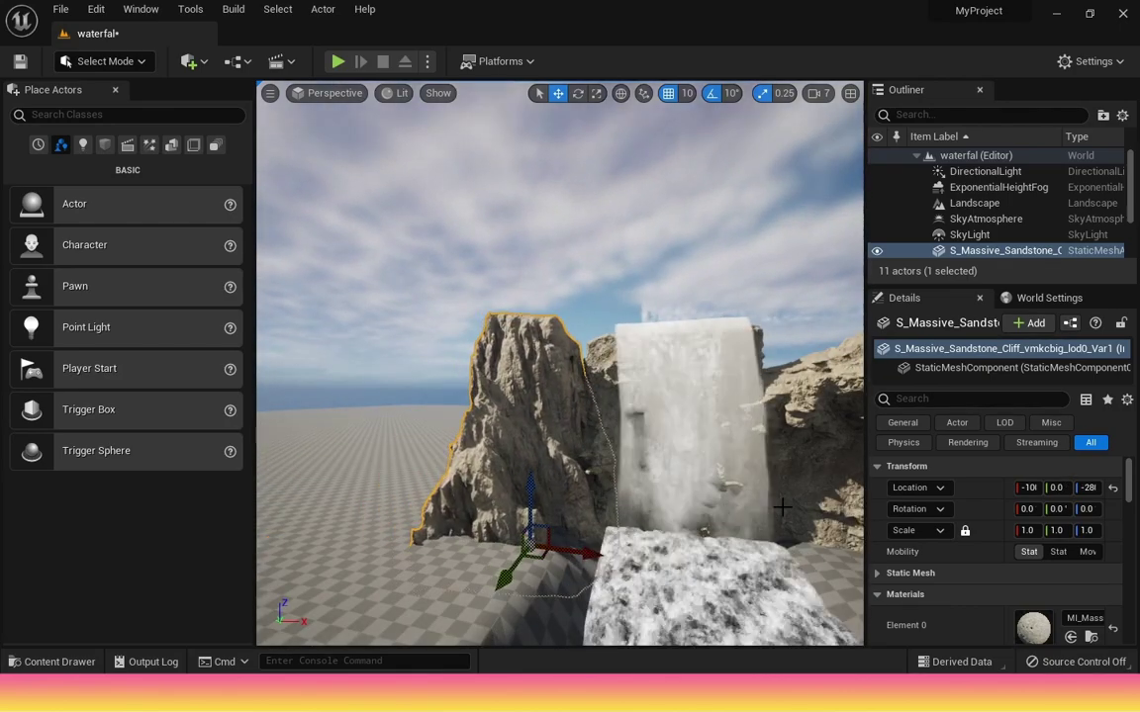
- Raise the vmnmbjp cliff on the right side of the waterfall
left_click(784, 504)
scroll(783, 504, "down", 2)
left_click_drag(800, 503, 796, 461)
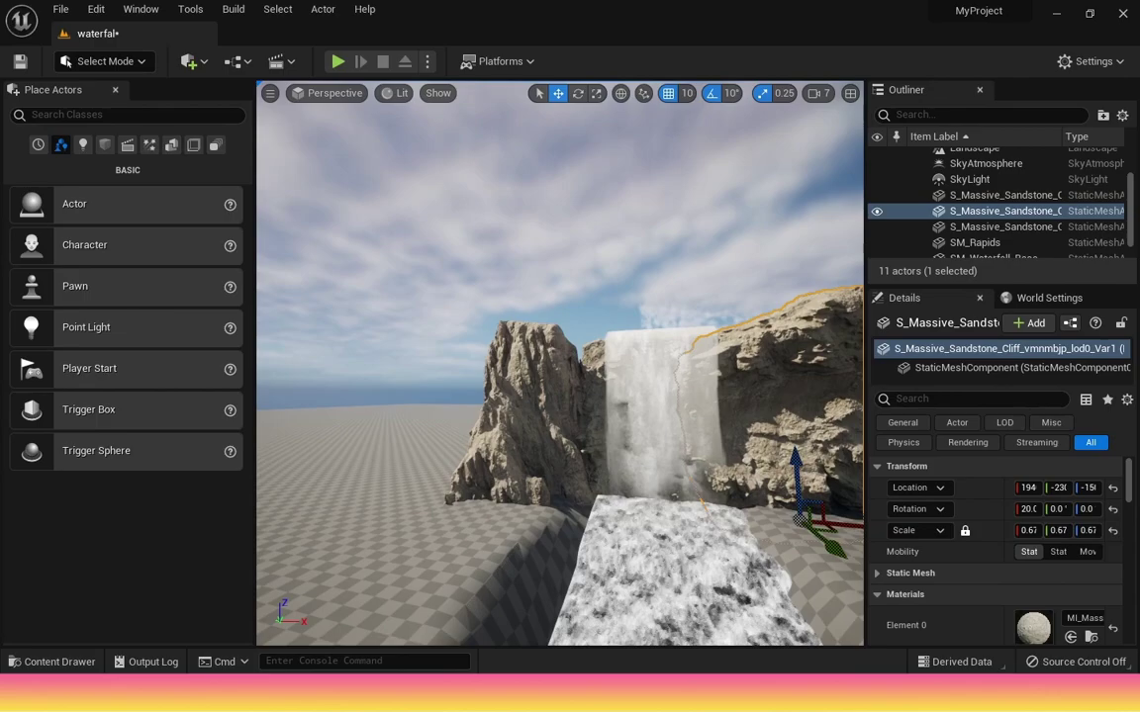
scroll(733, 517, "down", 4)
- Place the Massive_Sandstone_Cliff_vmocfb3 mesh on the right bank of the rapids
left_click(733, 516)
left_click(57, 661)
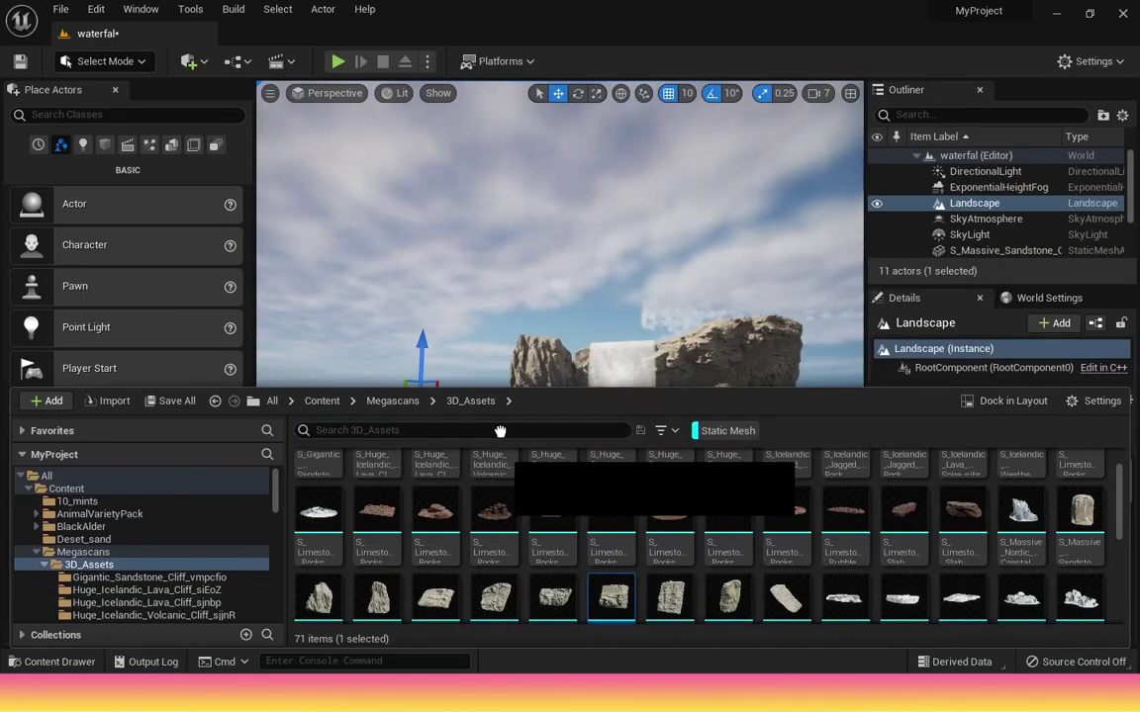
left_click_drag(494, 232, 803, 517)
scroll(782, 505, "down", 2)
scroll(776, 503, "down", 4)
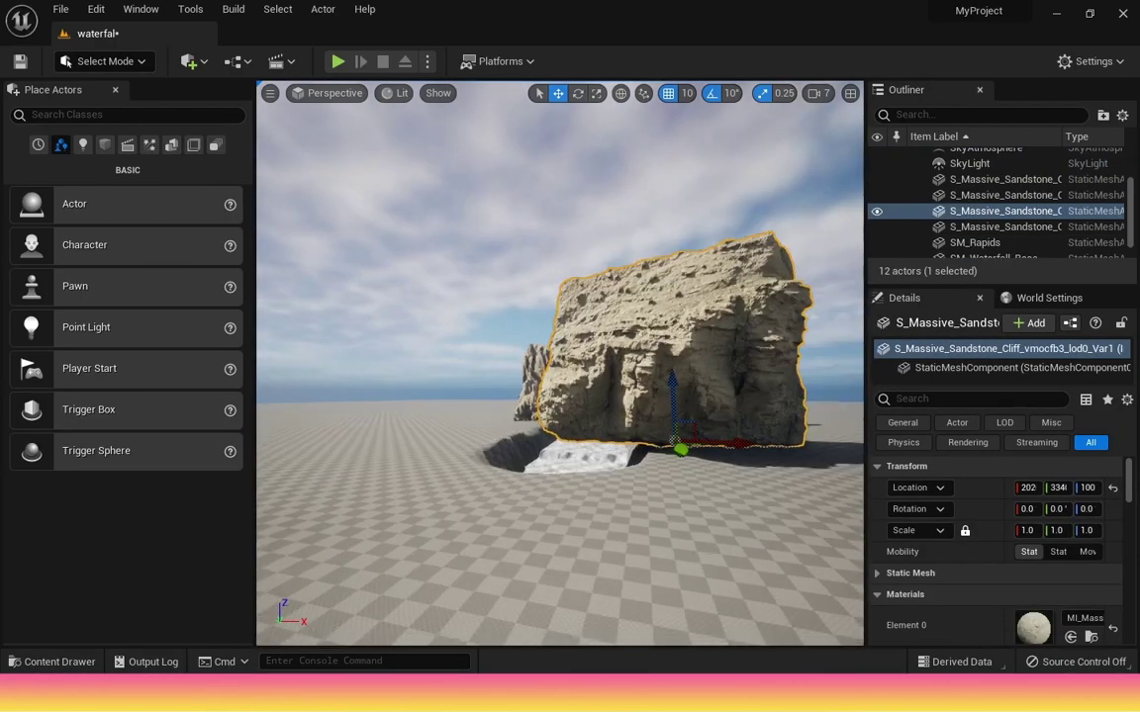
- Rotate the vmocfb3 cliff about its vertical axis to face the rapids
right_click_drag(775, 504, 831, 464)
left_click_drag(616, 520, 847, 581)
key("e")
left_click_drag(831, 613, 727, 606)
right_click_drag(650, 486, 650, 540)
- Move the vmocfb3 cliff back towards the cliff beside the waterfall and adjust its height
left_click(560, 96)
scroll(692, 554, "down", 1)
left_click_drag(767, 639, 664, 571)
right_click_drag(664, 572, 653, 571)
scroll(682, 574, "down", 1)
mouse_move(708, 615)
left_mouse_down()
mouse_move(720, 641)
mouse_move(708, 593)
left_mouse_up()
- Turn the vmocfb3 cliff to about 80° around Z, lower it and shift it closer to the rapids
key("e")
left_click_drag(648, 631, 605, 609)
right_click_drag(459, 528, 535, 534)
right_click_drag(459, 528, 487, 518)
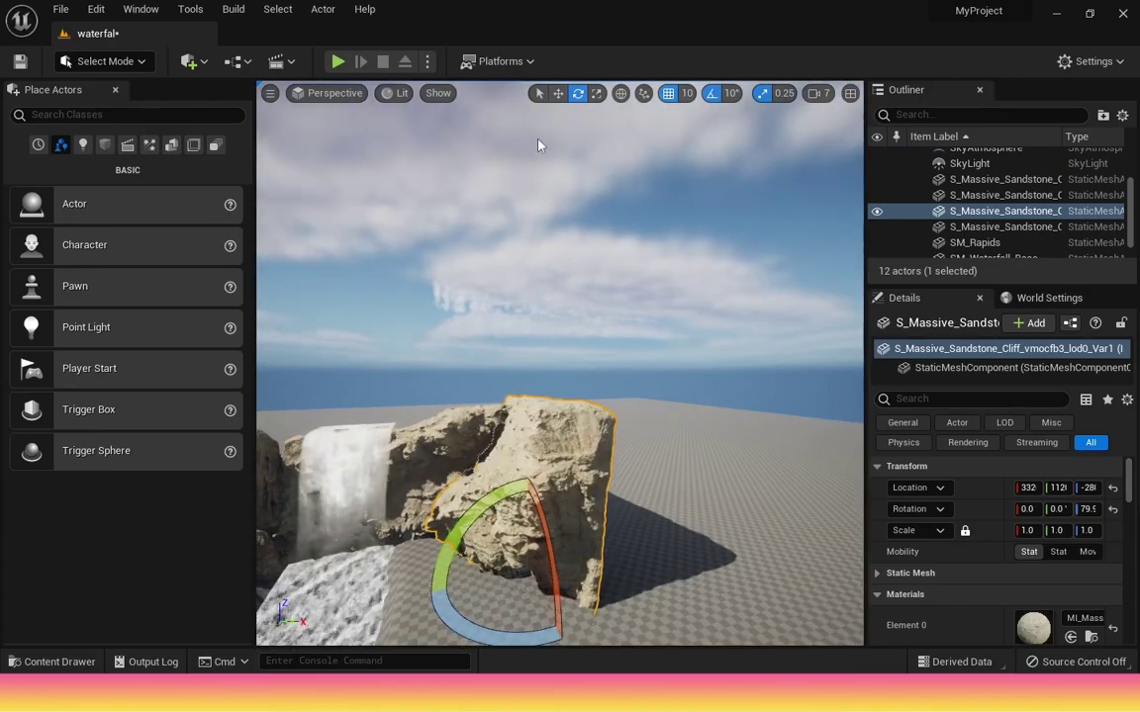
left_click(558, 94)
left_click_drag(536, 526, 503, 541)
mouse_move(502, 542)
right_mouse_down()
mouse_move(508, 526)
mouse_move(445, 534)
mouse_move(485, 539)
right_mouse_up()
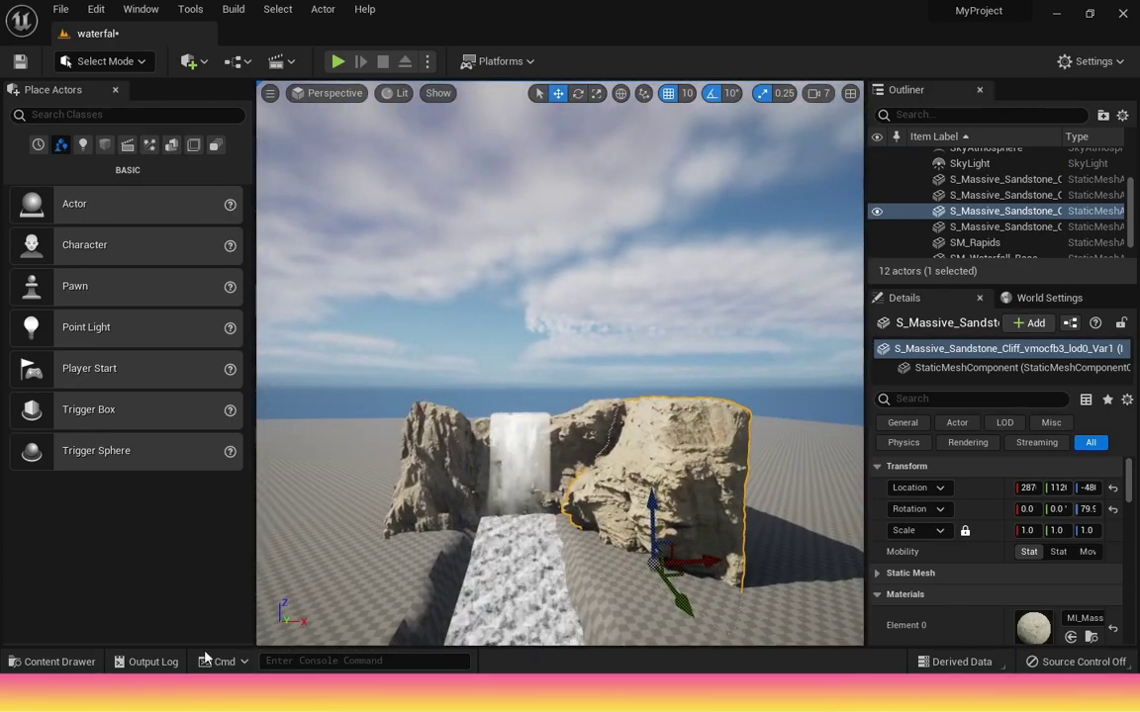
- Place the Massive_Sandstone_Cliff_vmodcha mesh on the left bank, turn it about -80° around Z and lower it
left_click(58, 661)
left_click_drag(735, 602, 385, 530)
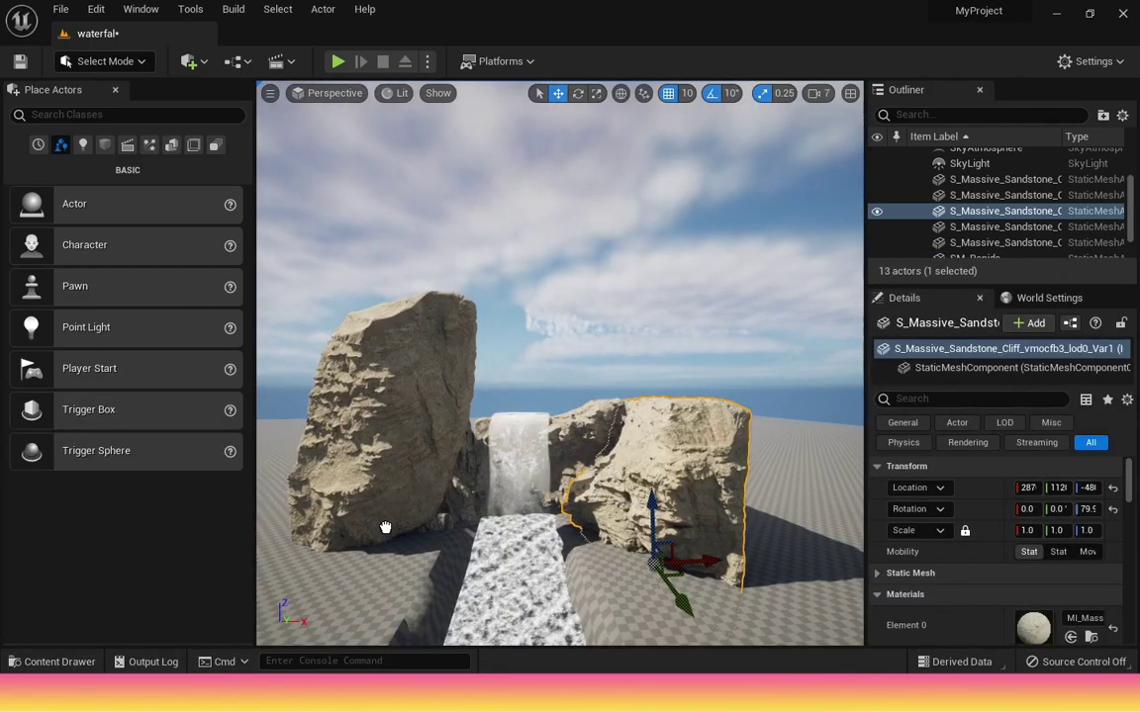
left_click_drag(391, 469, 391, 519)
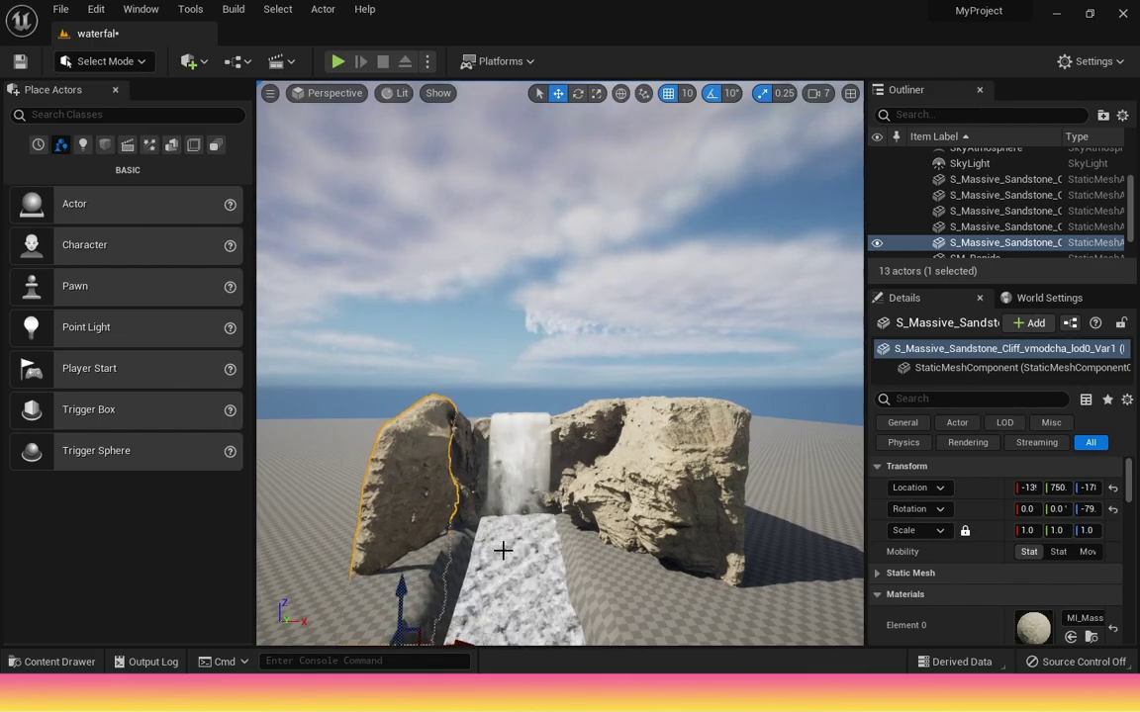
- Place the Massive_Sandstone_Cliff_vmocdh0 mesh farther along the left bank, turned about -90° around Z and scaled to about 1.44
right_click_drag(503, 550, 450, 552)
left_click(58, 662)
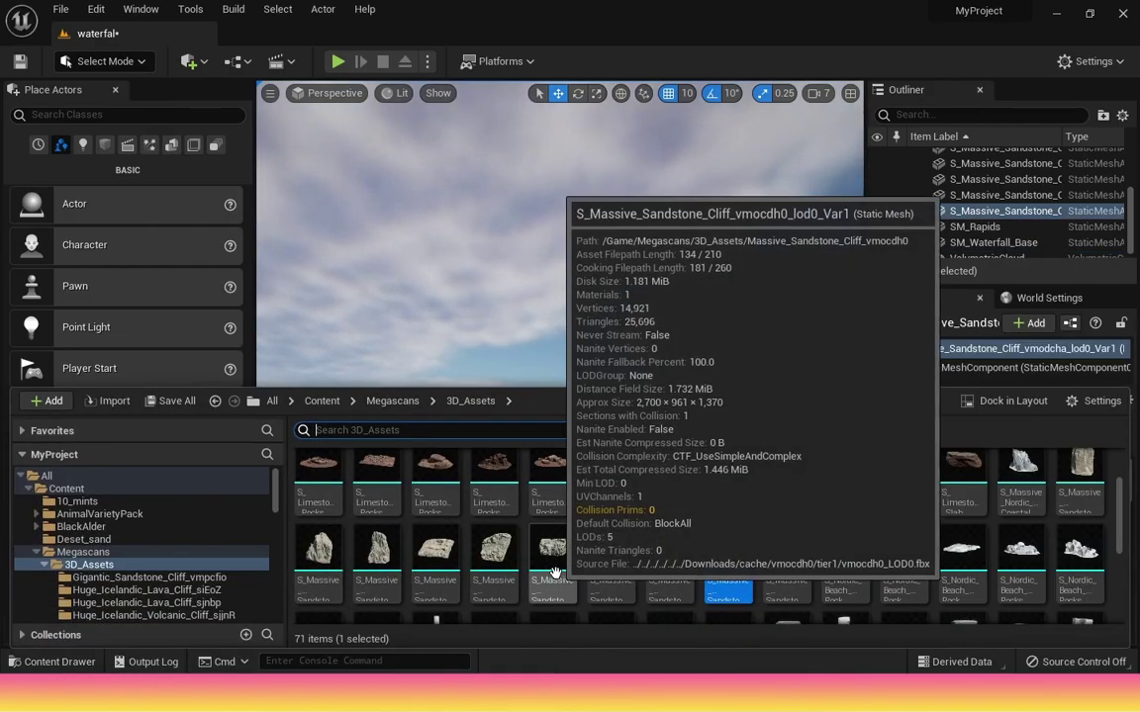
left_click_drag(555, 572, 491, 525)
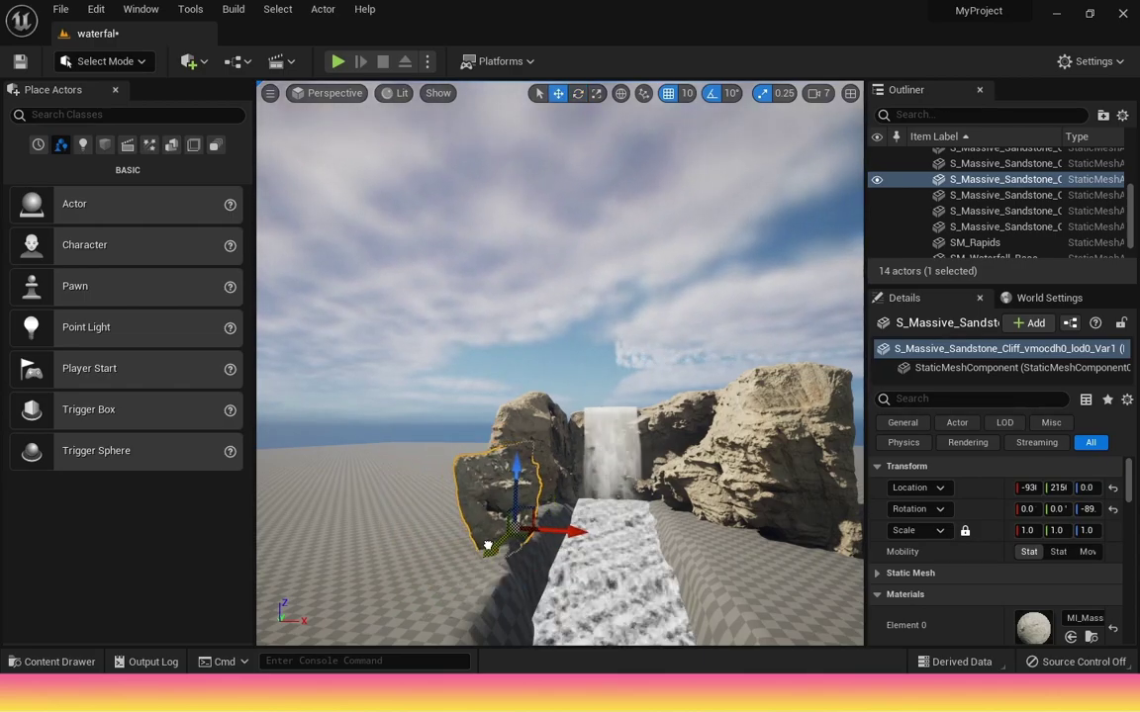
left_click_drag(488, 546, 482, 551)
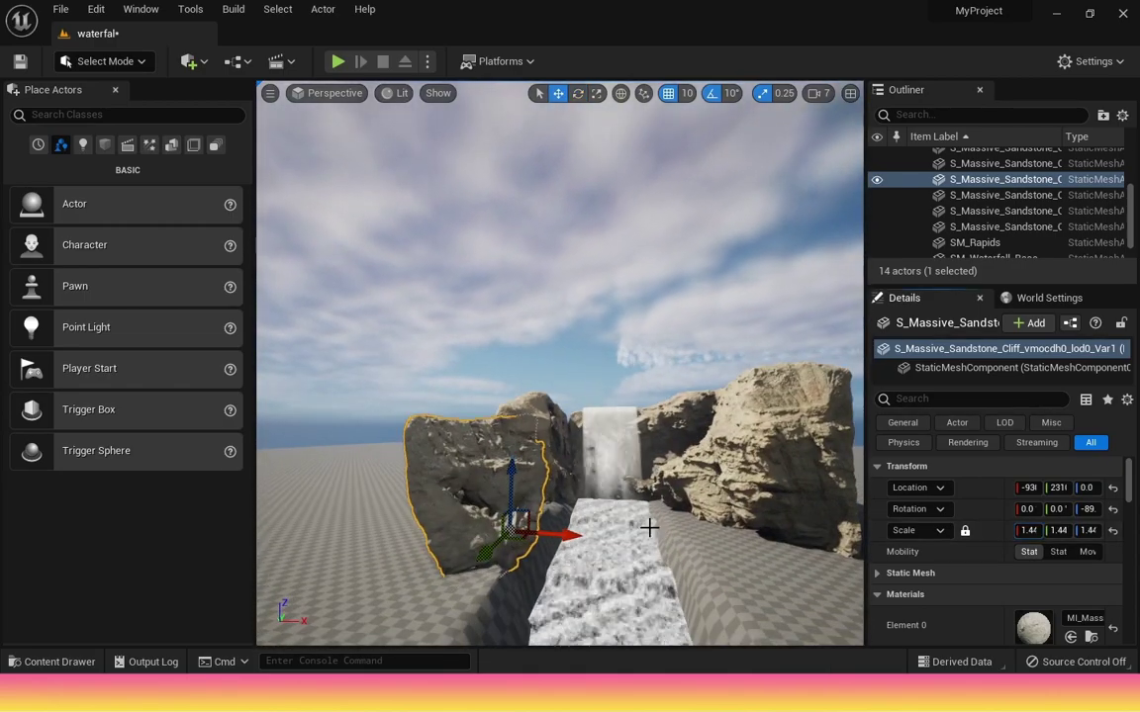
right_click_drag(648, 532, 534, 534)
left_click_drag(341, 532, 288, 533)
key("Escape")
mouse_move(651, 450)
right_mouse_down()
mouse_move(752, 450)
mouse_move(651, 450)
right_mouse_up()
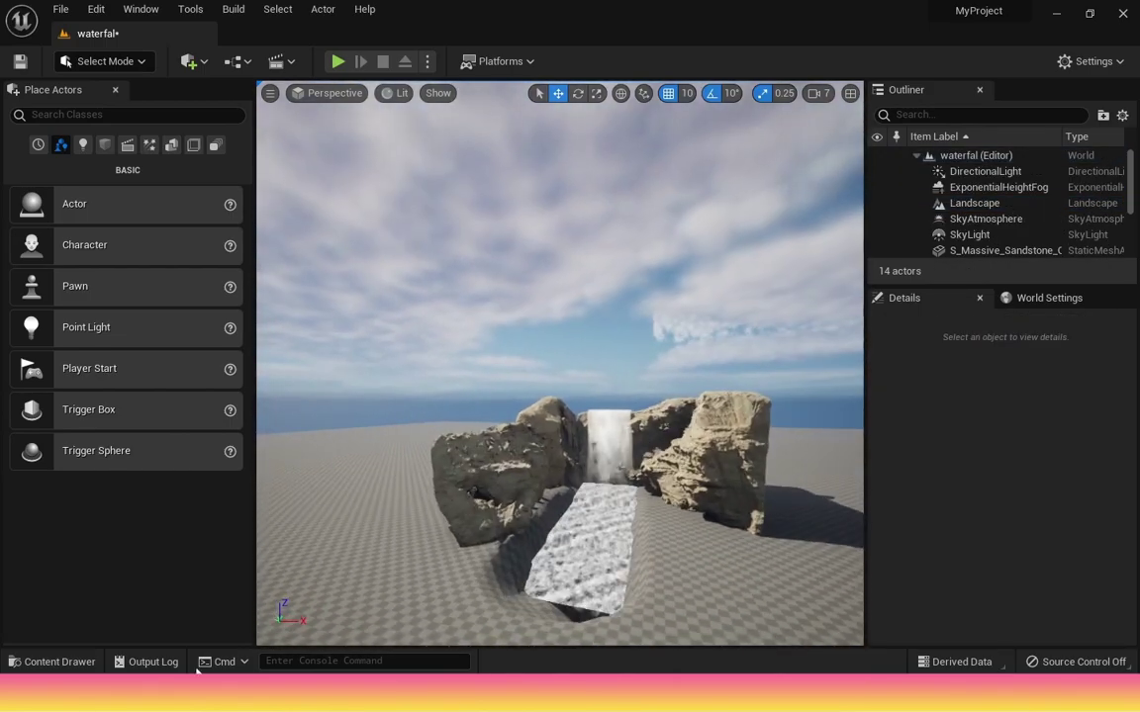
- Place the Massive_Sandstone_Cliff_vmkbfgx mesh farther along the right bank and turn it about 80° around Z
key("ctrl+space")
left_click_drag(320, 560, 752, 554)
left_click_drag(749, 603, 677, 583)
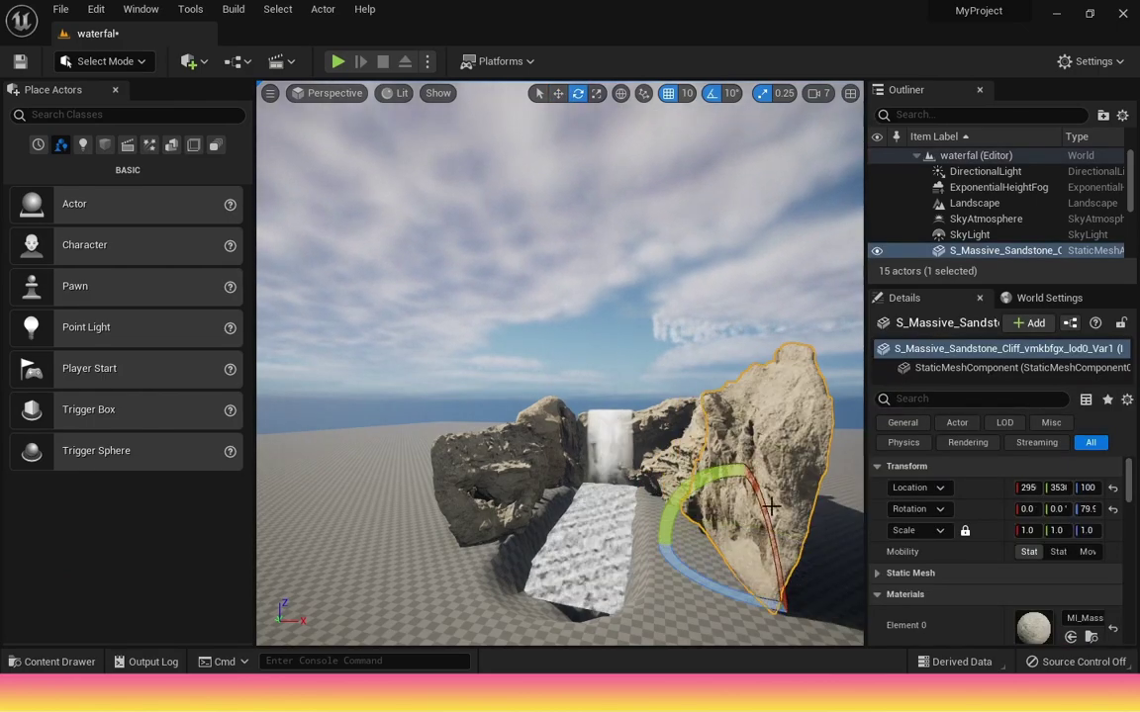
right_click_drag(760, 411, 840, 435)
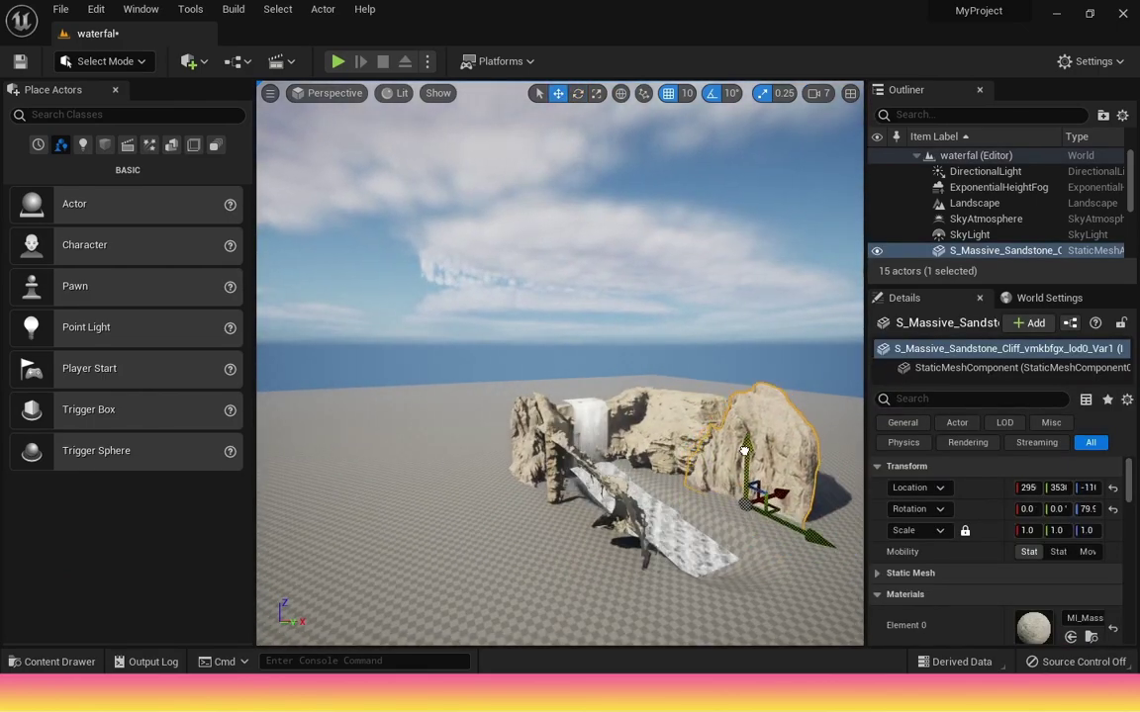
- Shift the vmkbfgx cliff on the right bank closer to the rapids and save the level
left_click(822, 387)
right_click_drag(822, 386, 812, 411)
right_click_drag(520, 560, 465, 560)
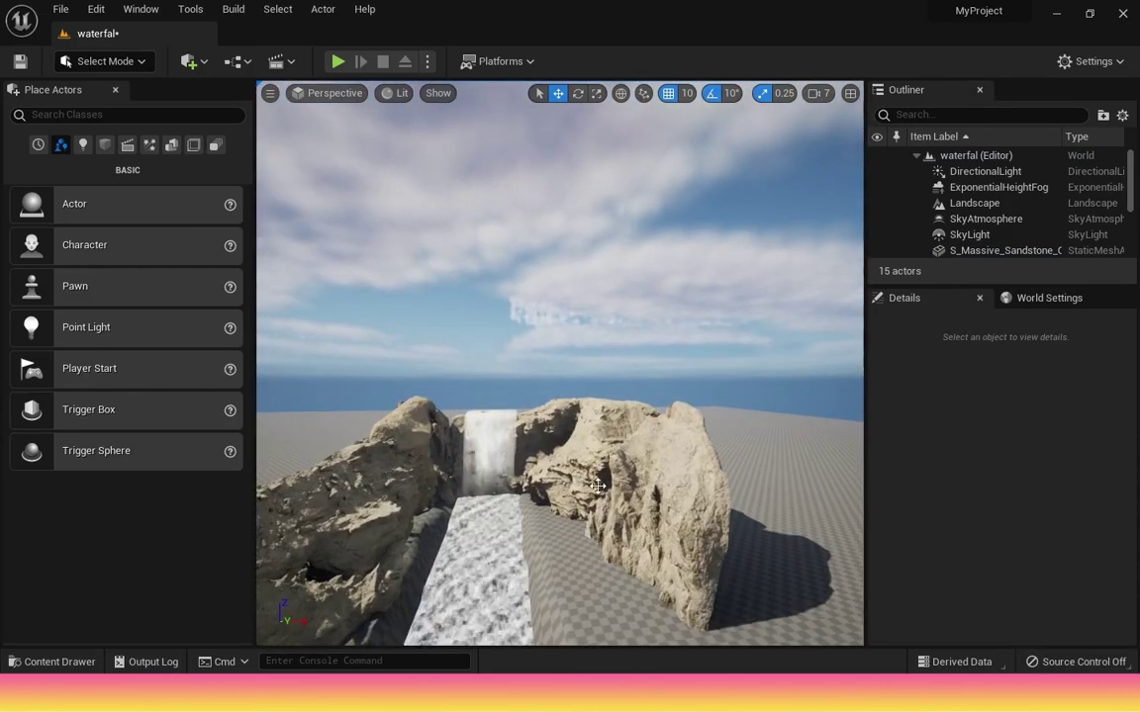
left_click(635, 523)
left_click(734, 532)
right_click_drag(734, 533, 704, 539)
key("ctrl+l")
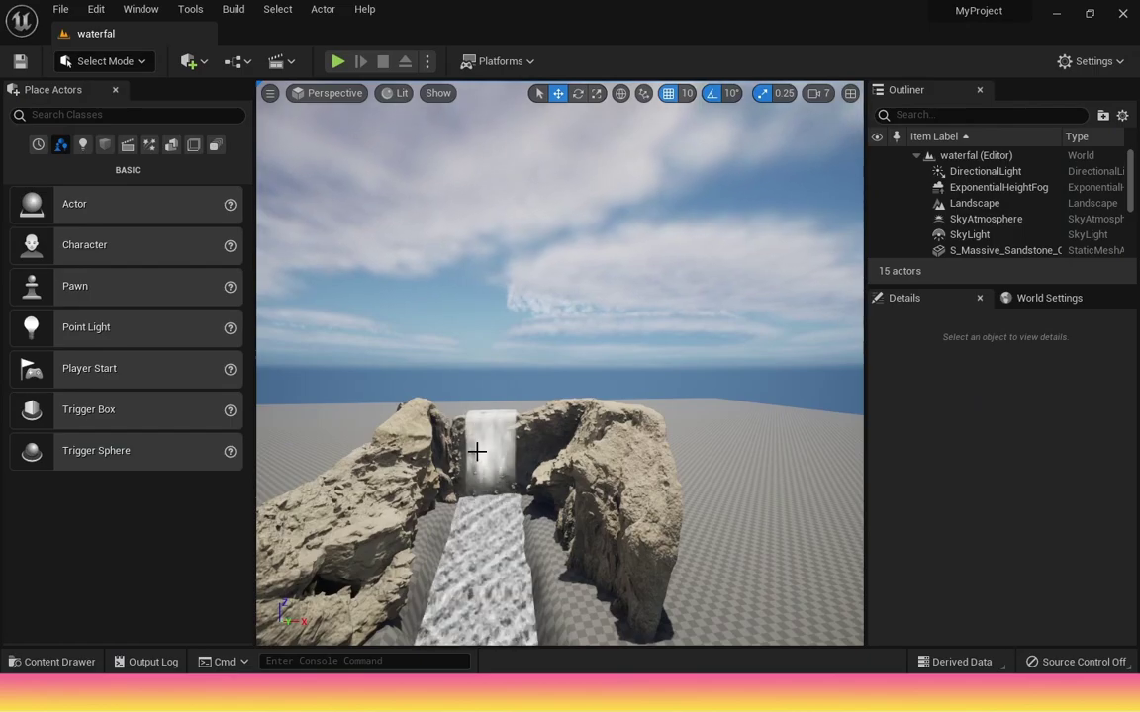
- Load all static meshes in the Megascans 3D_Assets folder so their thumbnails render
scroll(490, 514, "down", 4)
scroll(499, 562, "up", 4)
right_click_drag(499, 562, 504, 596)
scroll(518, 596, "down", 5)
scroll(517, 595, "up", 4)
scroll(517, 595, "down", 3)
scroll(517, 595, "up", 4)
left_click(68, 665)
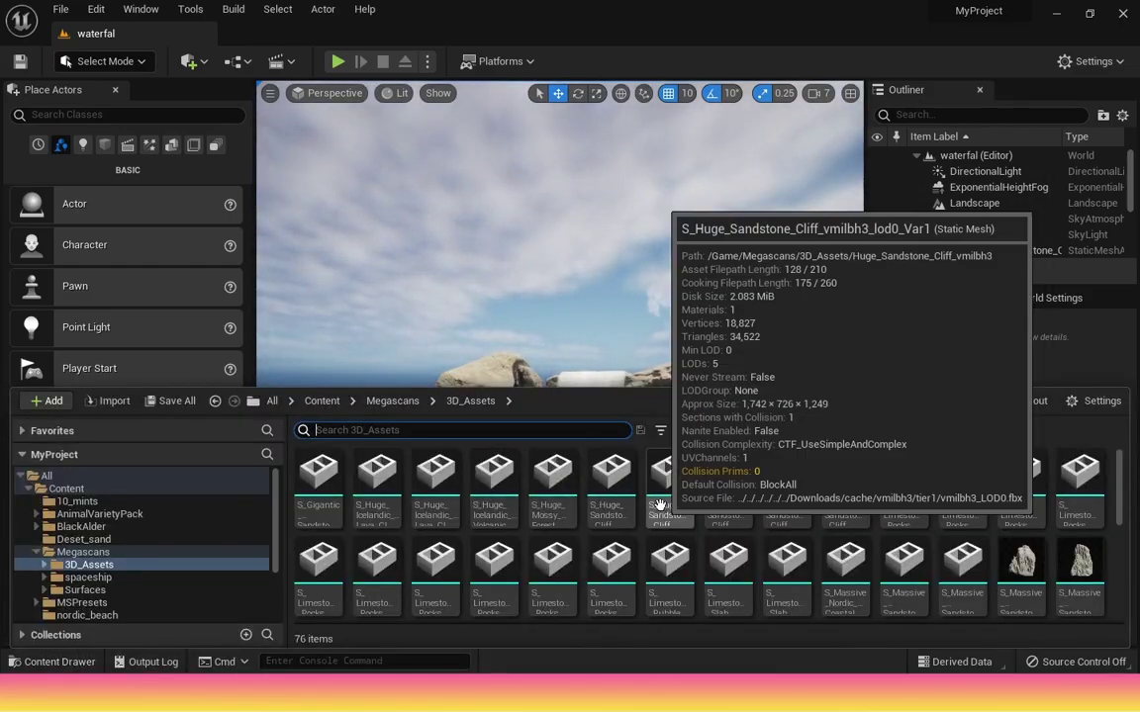
key("ctrl+a")
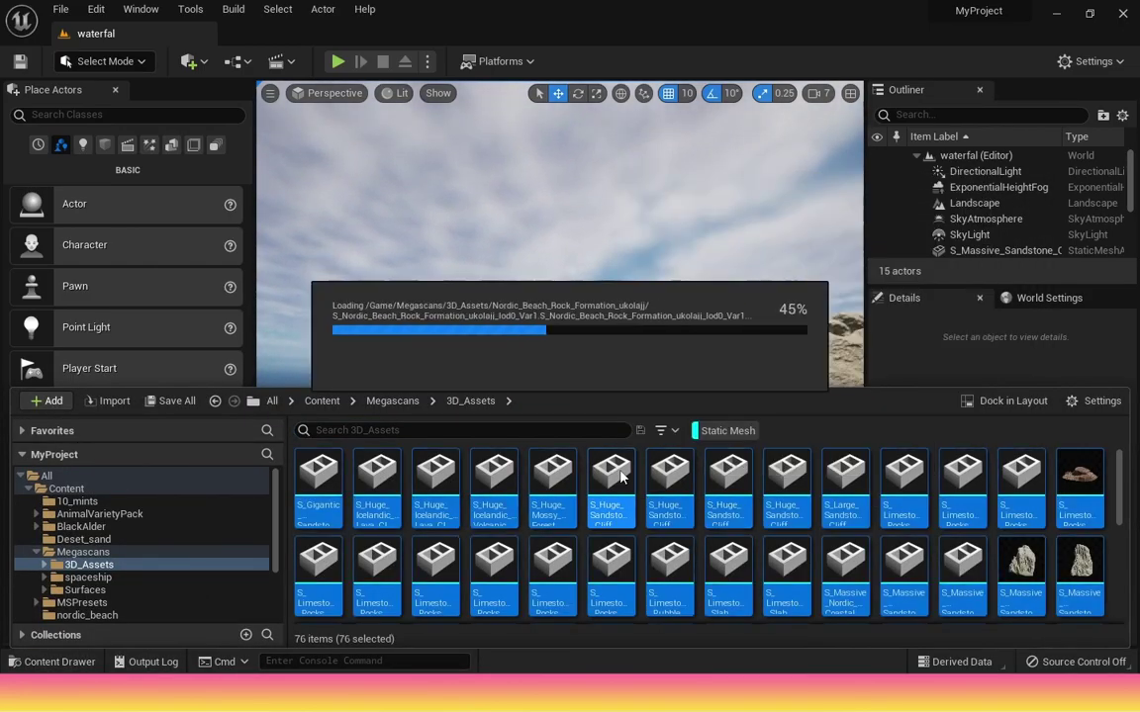
left_click(619, 160)
- Place the Tundra_Mossy_Boulder_vivvecldw mesh on the left edge of the rapids near the waterfall
left_click(48, 662)
left_click(1077, 479)
scroll(538, 574, "down", 8)
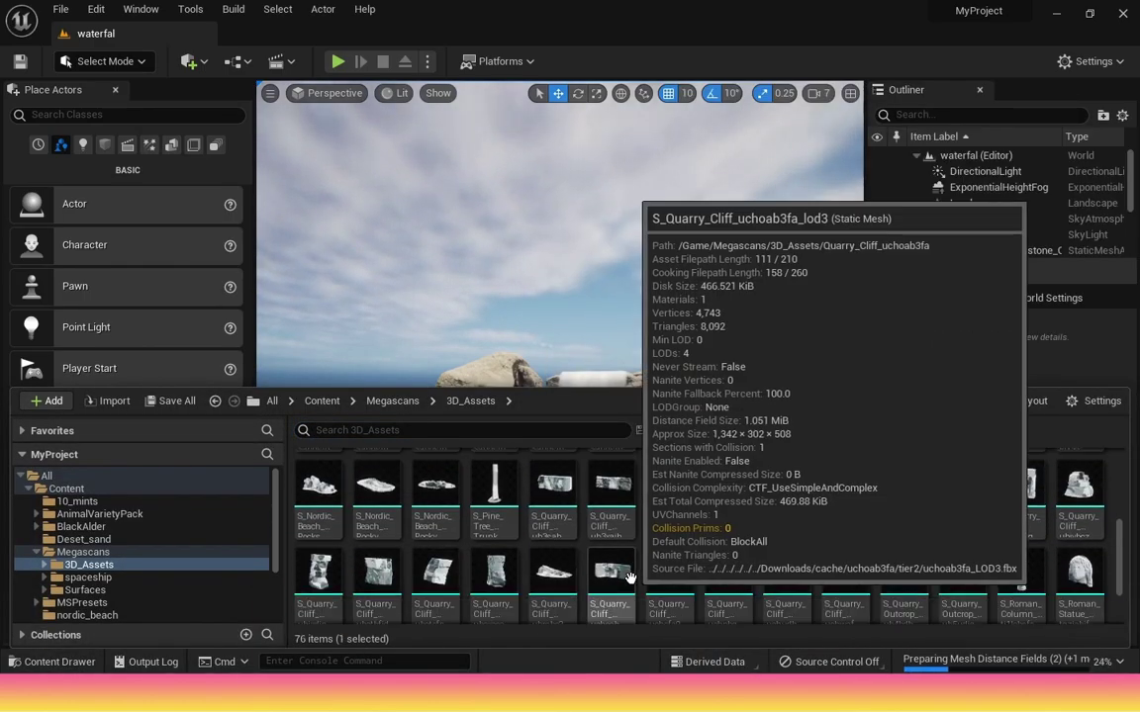
left_click(627, 639)
left_click_drag(507, 576, 556, 565)
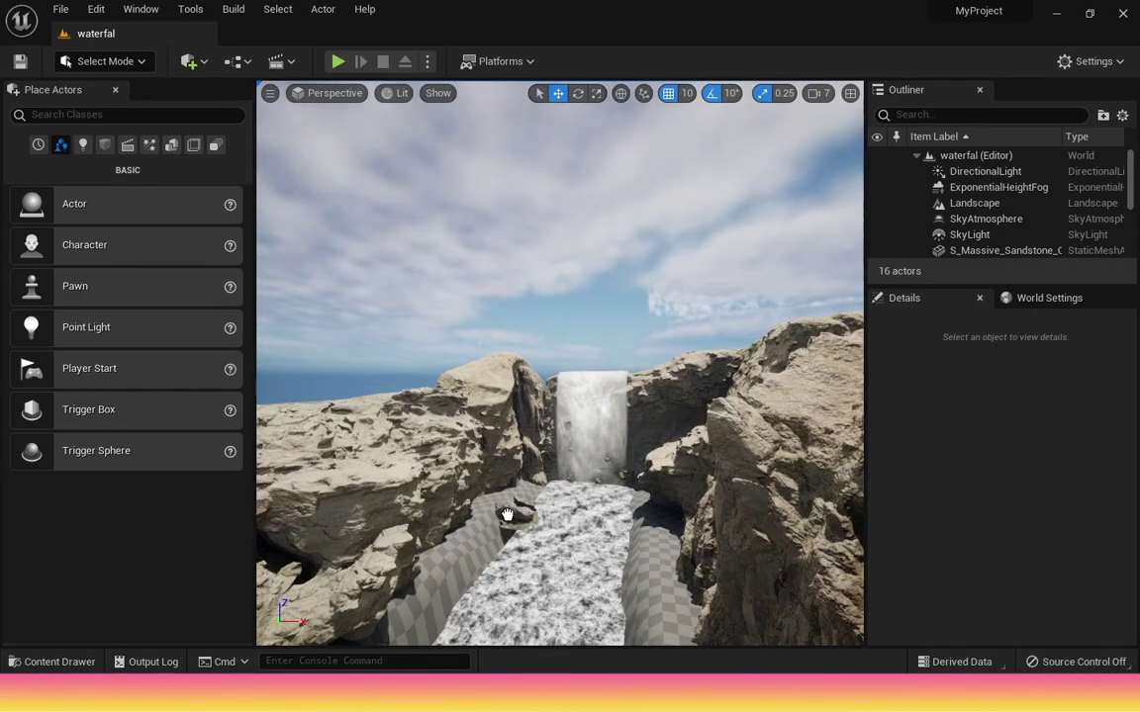
left_click_drag(510, 516, 508, 517)
scroll(593, 510, "up", 2)
right_click_drag(640, 505, 574, 489)
scroll(640, 505, "up", 5)
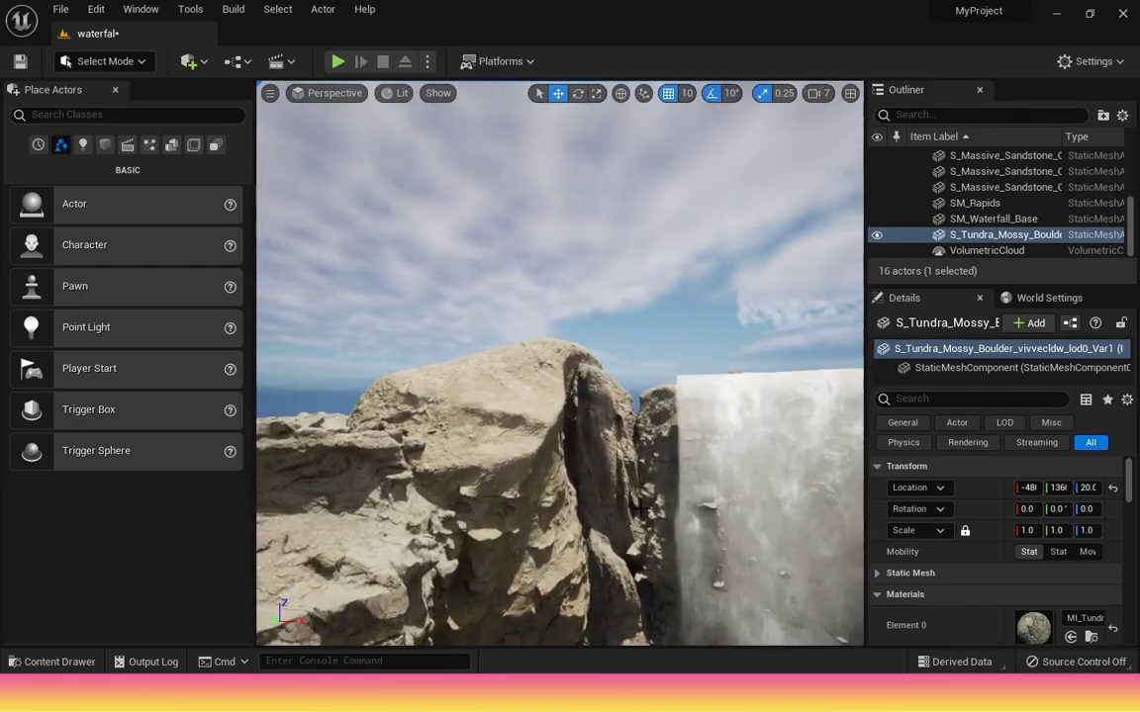
- Turn the vivvecldw boulder about -80° around Z and scale it uniformly to 1.75
right_click_drag(640, 505, 615, 588)
left_click(578, 94)
left_click_drag(576, 598, 682, 566)
left_click(597, 95)
left_click_drag(565, 516, 634, 514)
scroll(710, 513, "down", 3)
right_click_drag(709, 514, 656, 633)
- Move the vivvecldw boulder toward the left cliff near the waterfall's foot and lower it into the bank
key("w")
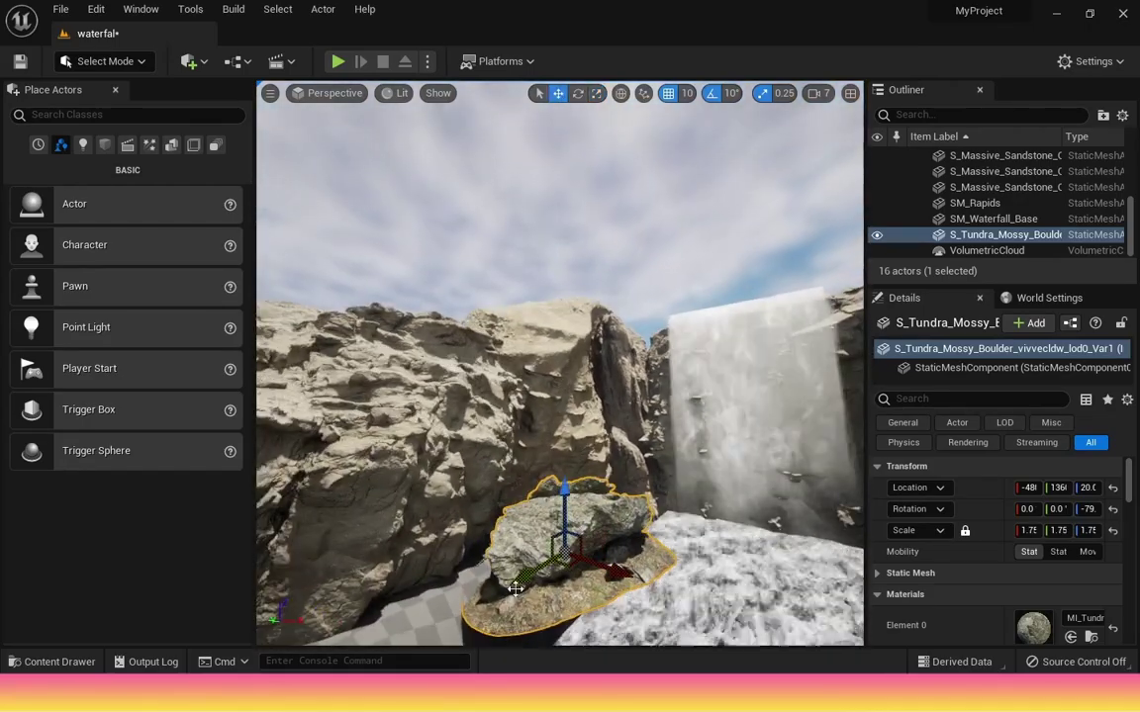
left_click_drag(525, 576, 552, 563)
left_click_drag(593, 476, 594, 496)
left_click_drag(649, 575, 633, 568)
right_click_drag(582, 489, 515, 483)
left_click_drag(621, 480, 620, 501)
left_click_drag(655, 587, 641, 575)
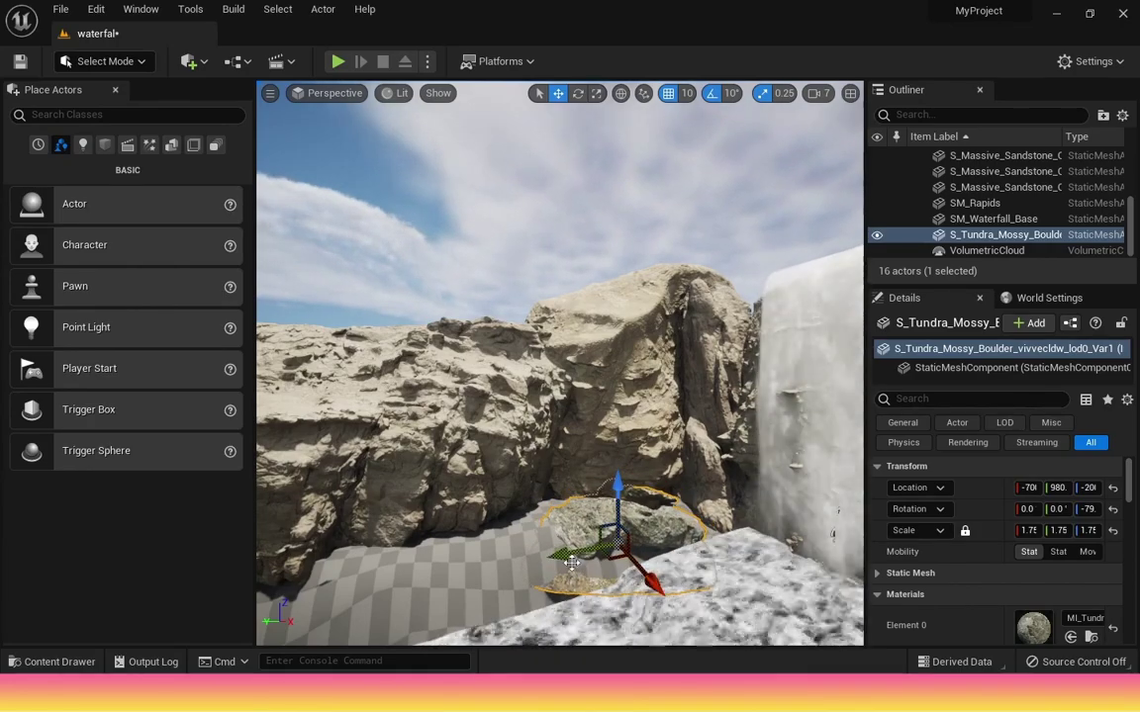
- Scale the vivvecldw boulder to 2.25, raise it and tilt it 10°
key("e")
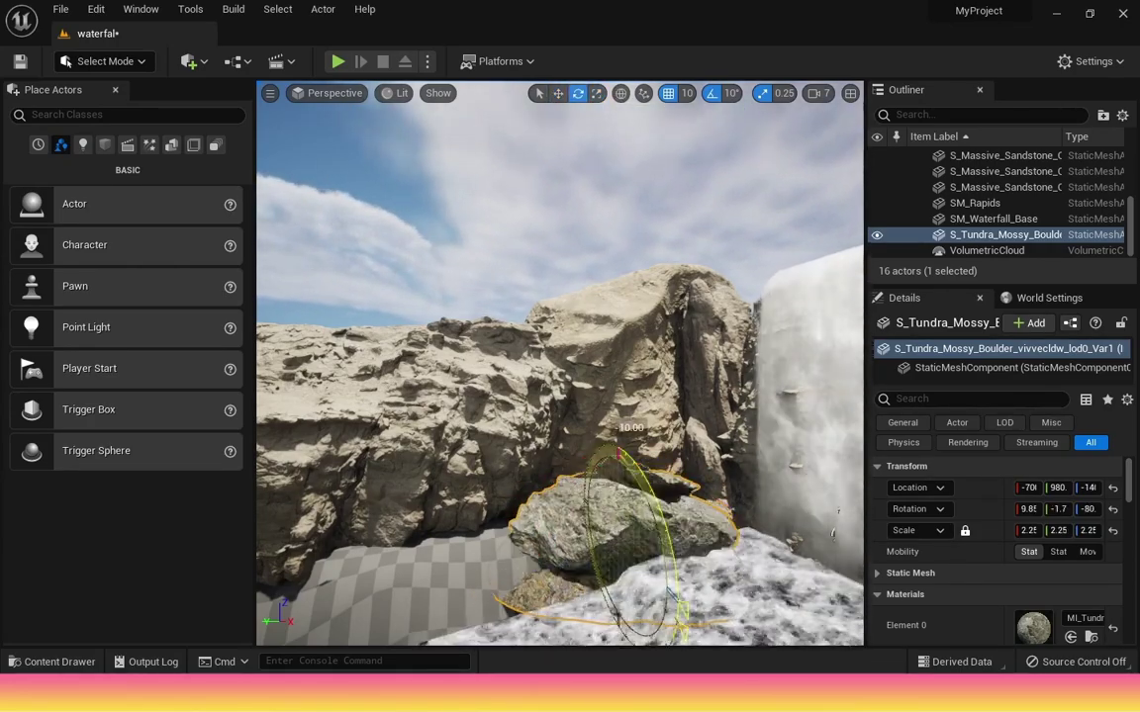
left_click(464, 555)
key("q")
- Place the Tundra_Mossy_Boulder_vivveardw mesh downstream on the left bank, scaled to 7, turned about -99° around Z and lowered
left_click(65, 662)
left_click(443, 569)
left_click_drag(443, 567, 475, 525)
scroll(450, 554, "down", 4)
scroll(450, 554, "up", 2)
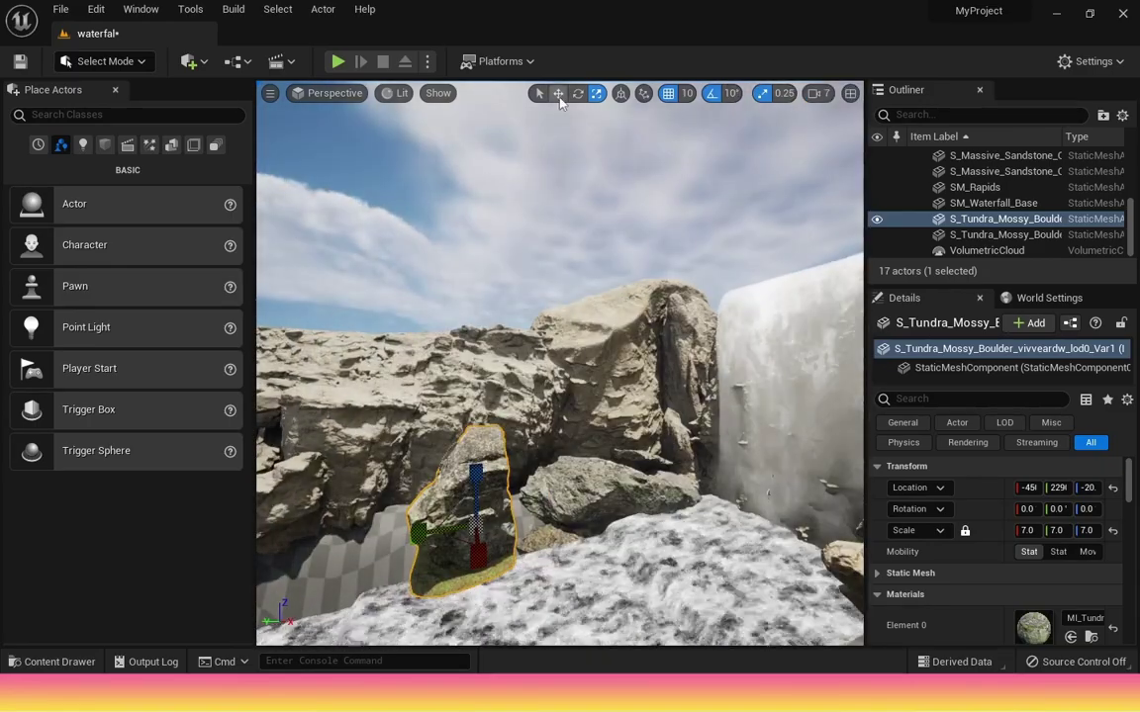
key("e")
left_click_drag(392, 494, 388, 511)
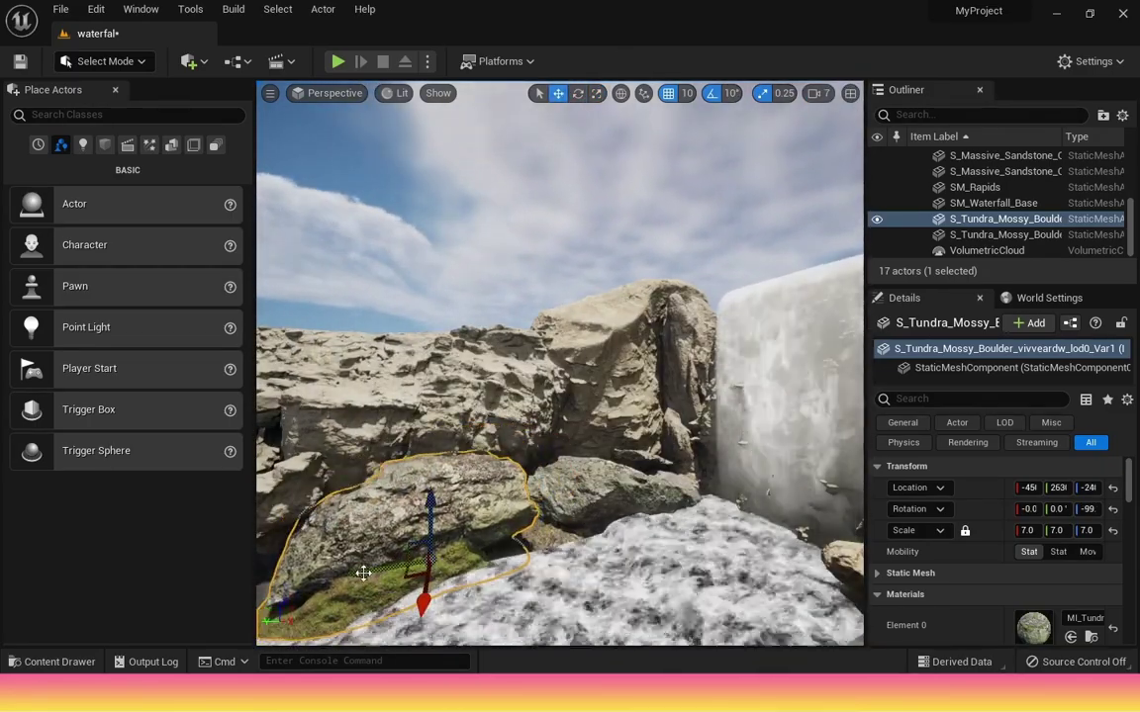
- Raise the vivvecldw boulder near the waterfall slightly and scale it to 2.5
left_click(525, 296)
key("s")
mouse_move(525, 297)
right_mouse_down()
mouse_move(525, 316)
mouse_move(554, 321)
mouse_move(535, 307)
mouse_move(544, 309)
right_mouse_up()
key("a")
left_click(584, 451)
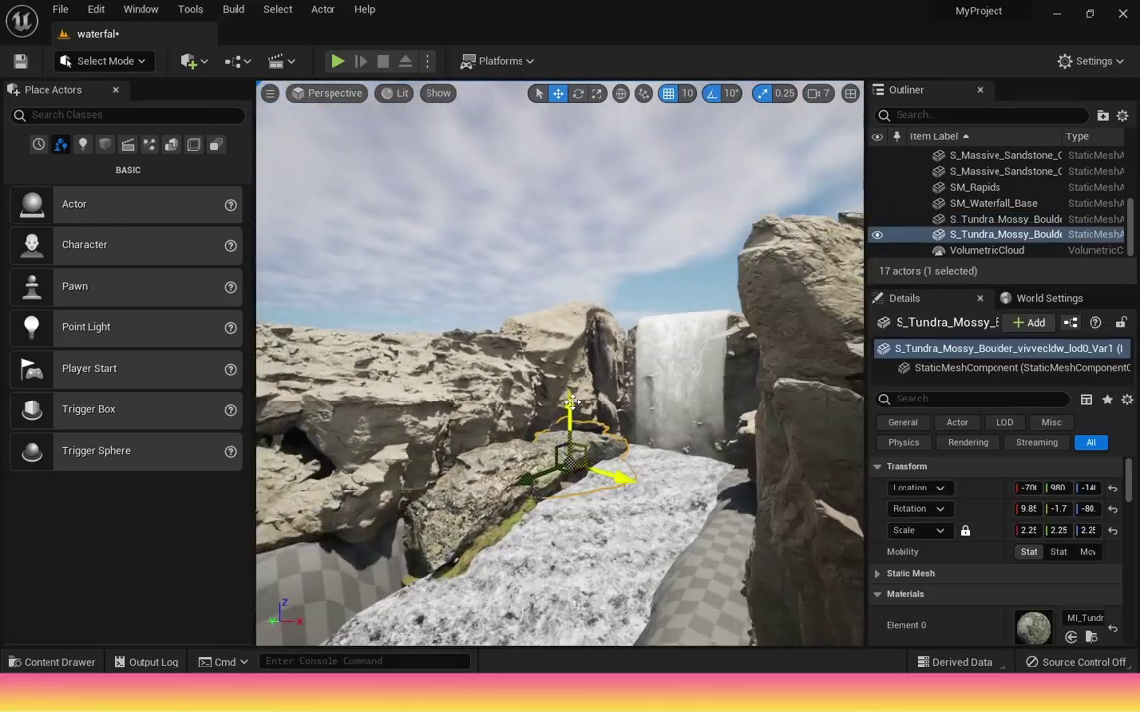
left_click(597, 93)
scroll(600, 415, "up", 3)
left_click_drag(578, 486, 587, 477)
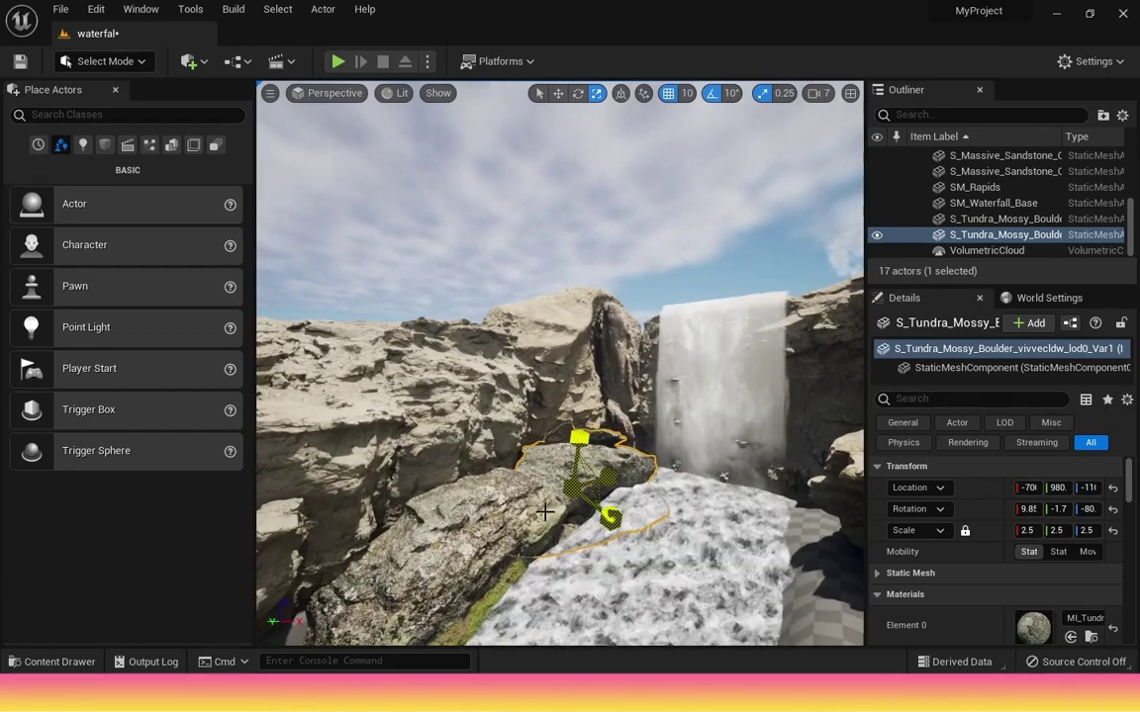
key("Escape")
- Place the Tundra_Rock_Formation_vizuddzdw mesh at the near end of the left bank, scaled to 2.75, rotated about -61° around Z and tilted
scroll(382, 629, "down", 5)
key("a")
mouse_move(470, 200)
right_mouse_down()
mouse_move(487, 202)
mouse_move(470, 200)
right_mouse_up()
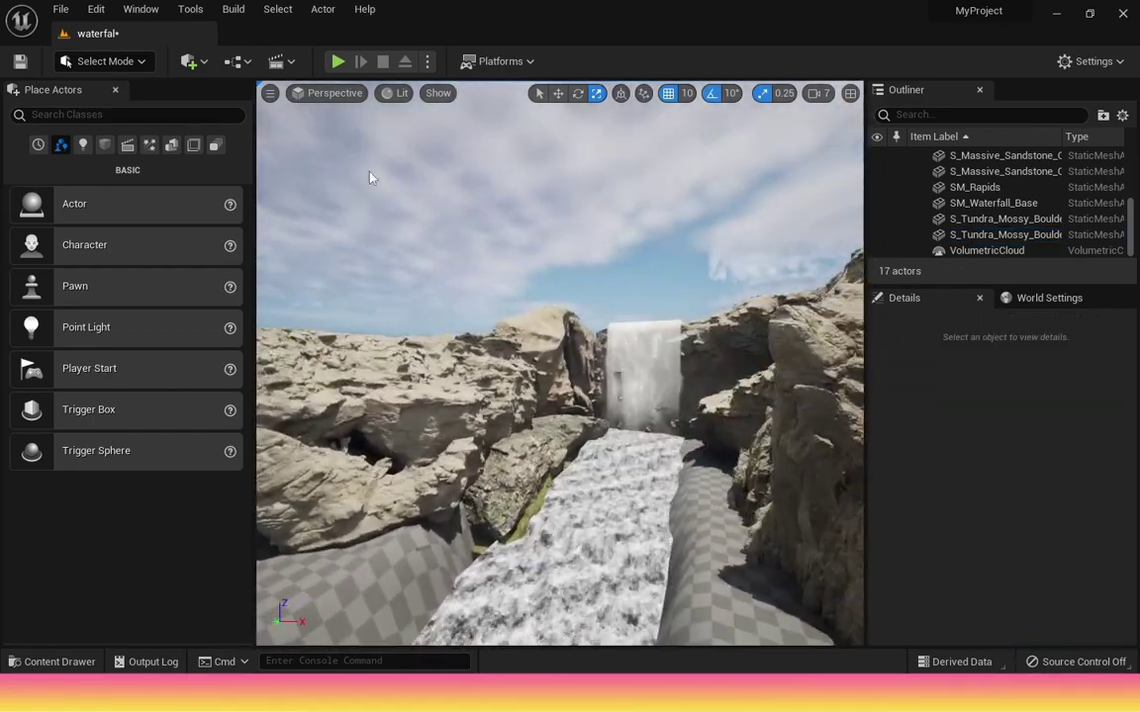
key("ctrl+space")
left_click_drag(552, 564, 404, 567)
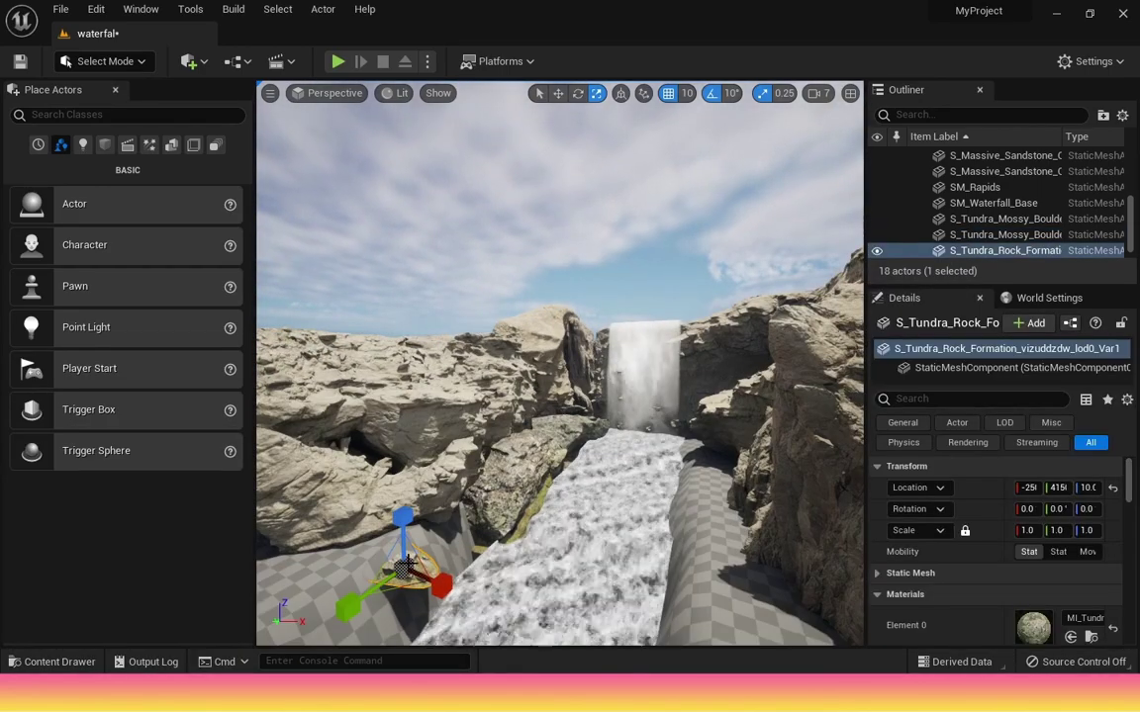
left_click_drag(434, 630, 555, 537)
scroll(555, 537, "down", 5)
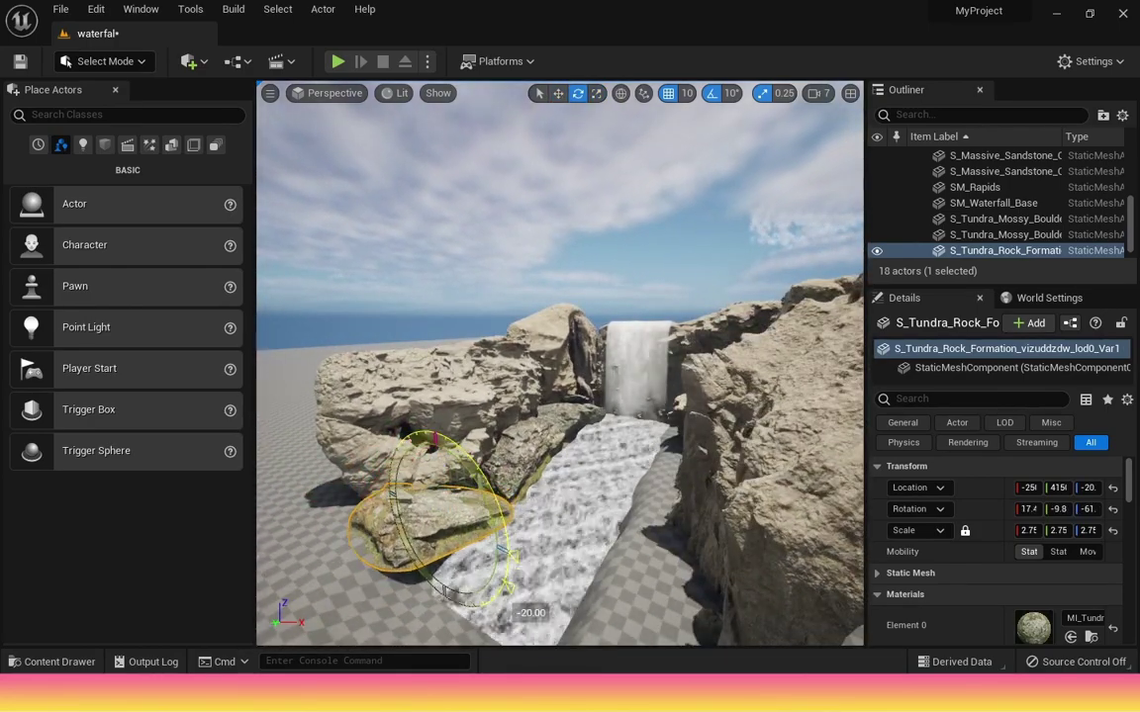
left_click(338, 575)
- Shift the vmocdh0 cliff on the left bank toward the rapids and try scaling it to 1.75
key("d")
right_click_drag(338, 575, 491, 510)
key("a")
key("d")
left_click(460, 405)
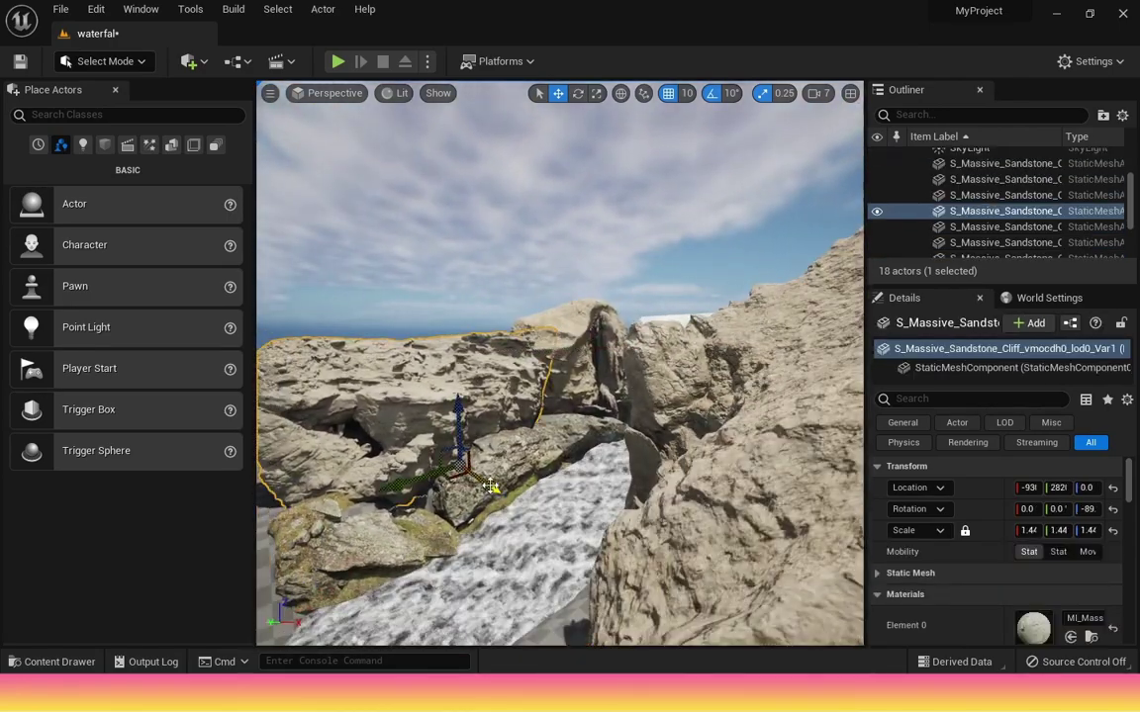
left_click_drag(461, 468, 495, 481)
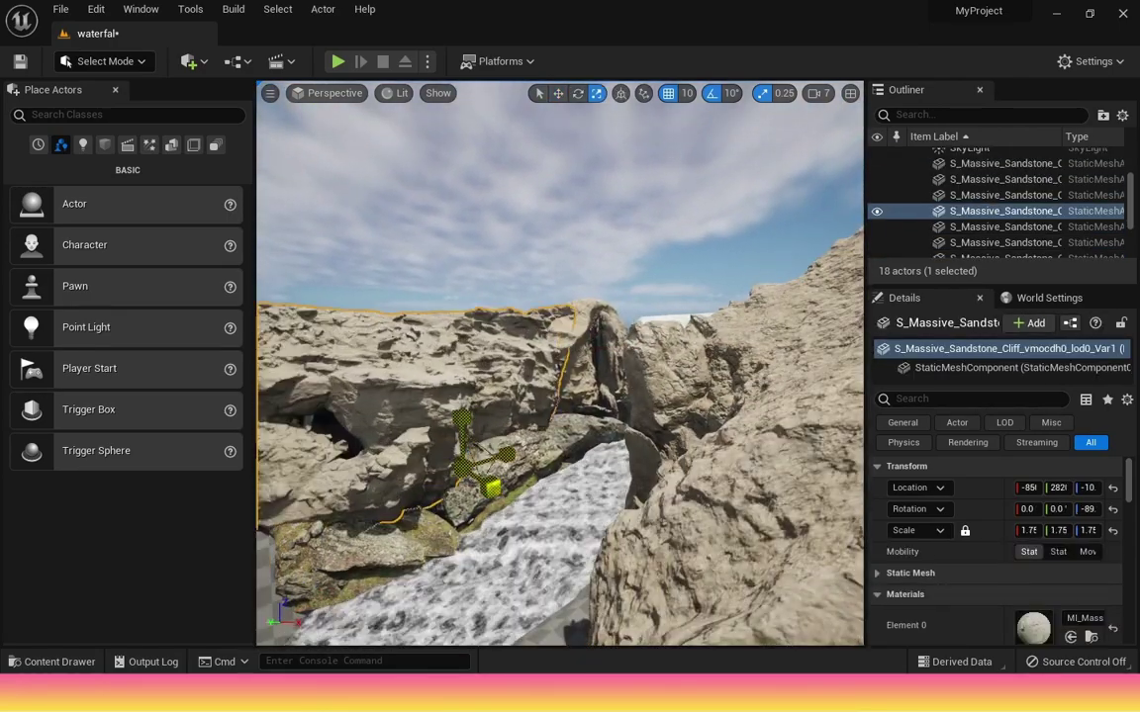
- Shift the nearest right-bank cliff closer to the rapids
left_click(546, 226)
left_click(712, 445)
left_click(546, 227)
- Reposition the vizuddzdw rock formation against the left bank and save the level
left_click(371, 549)
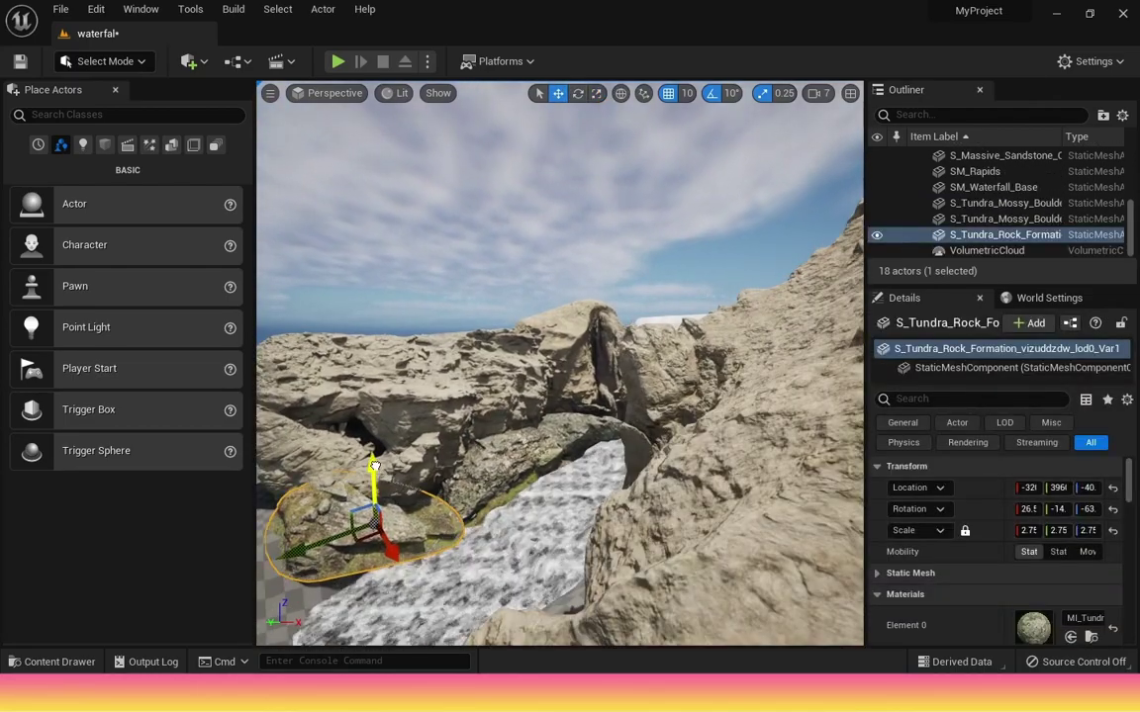
left_click(661, 125)
key("s")
right_click_drag(661, 125, 791, 119)
key("a")
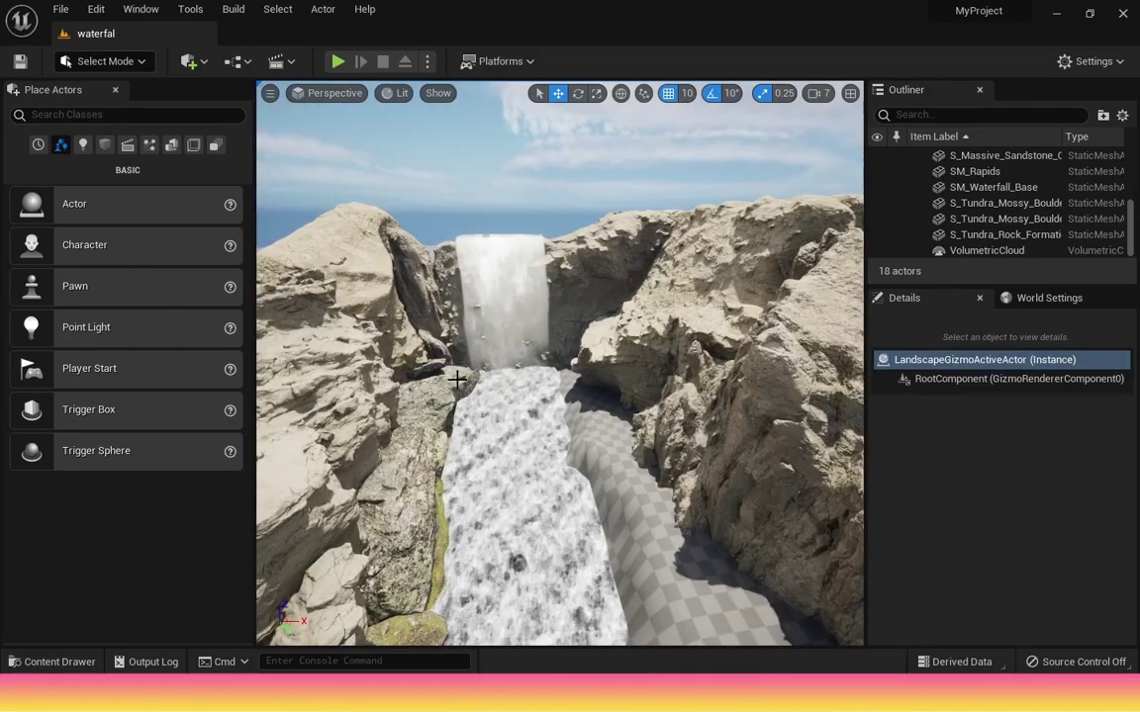
- Duplicate the two mossy boulders and the rock formation, and turn the copies around on the right side of the rapids
left_click(451, 388)
left_click(418, 472, "ctrl")
left_click(432, 617, "ctrl")
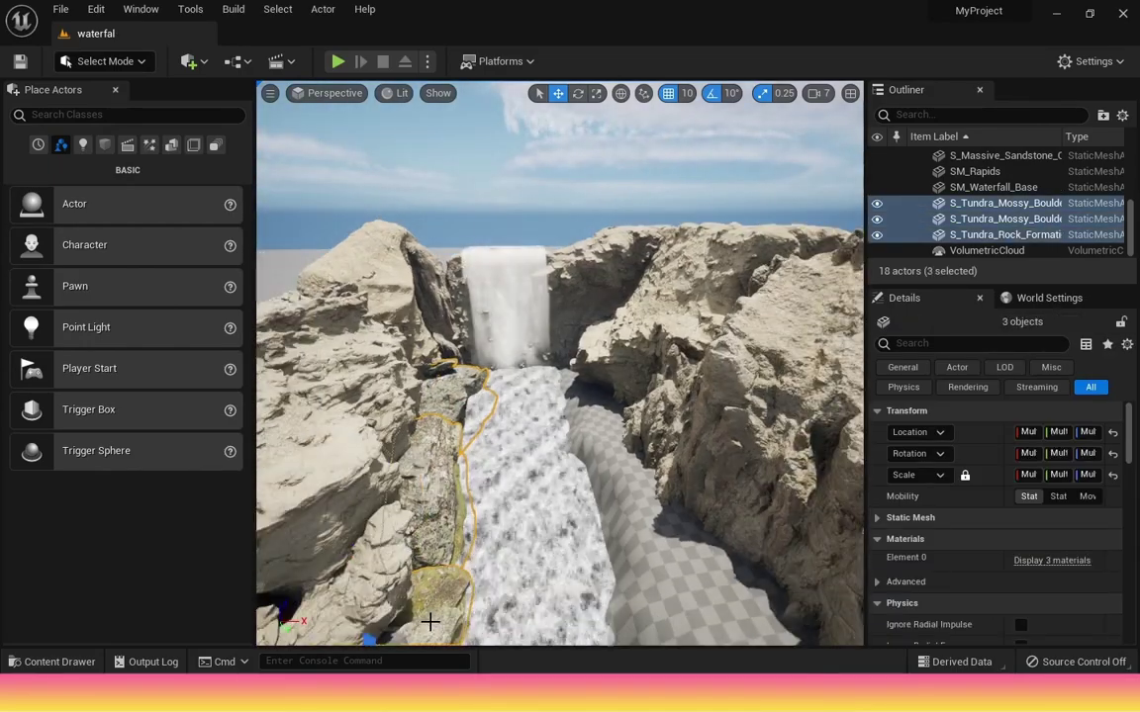
scroll(483, 581, "down", 6)
scroll(485, 579, "up", 3)
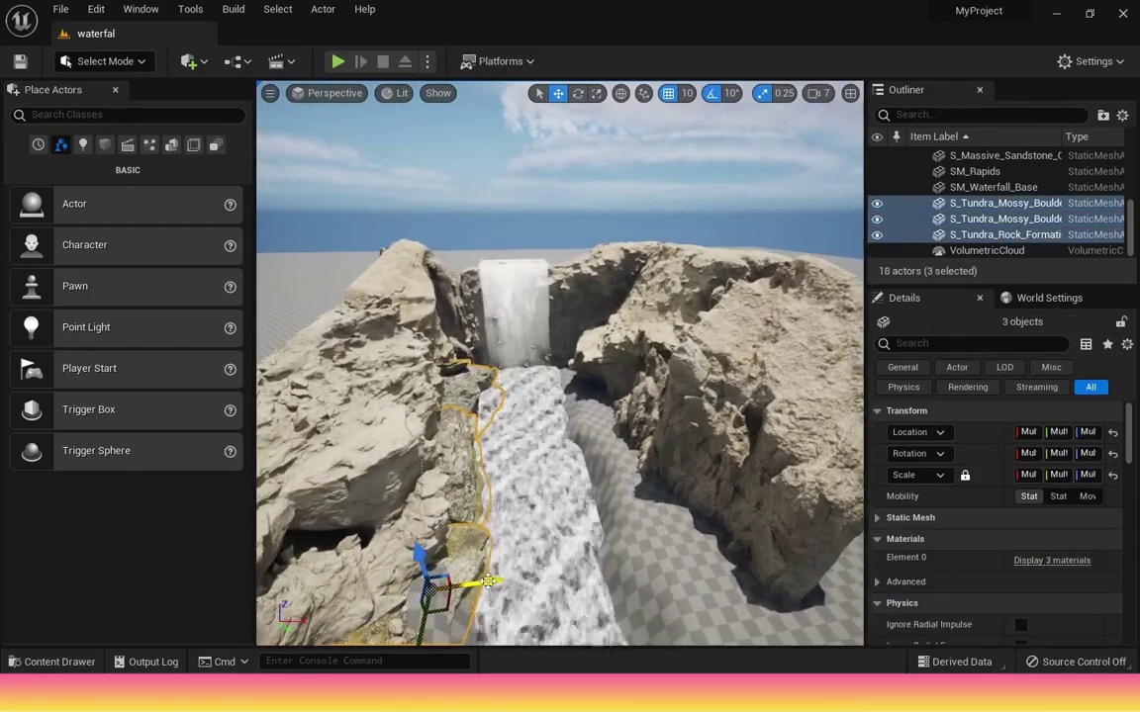
left_click(579, 94)
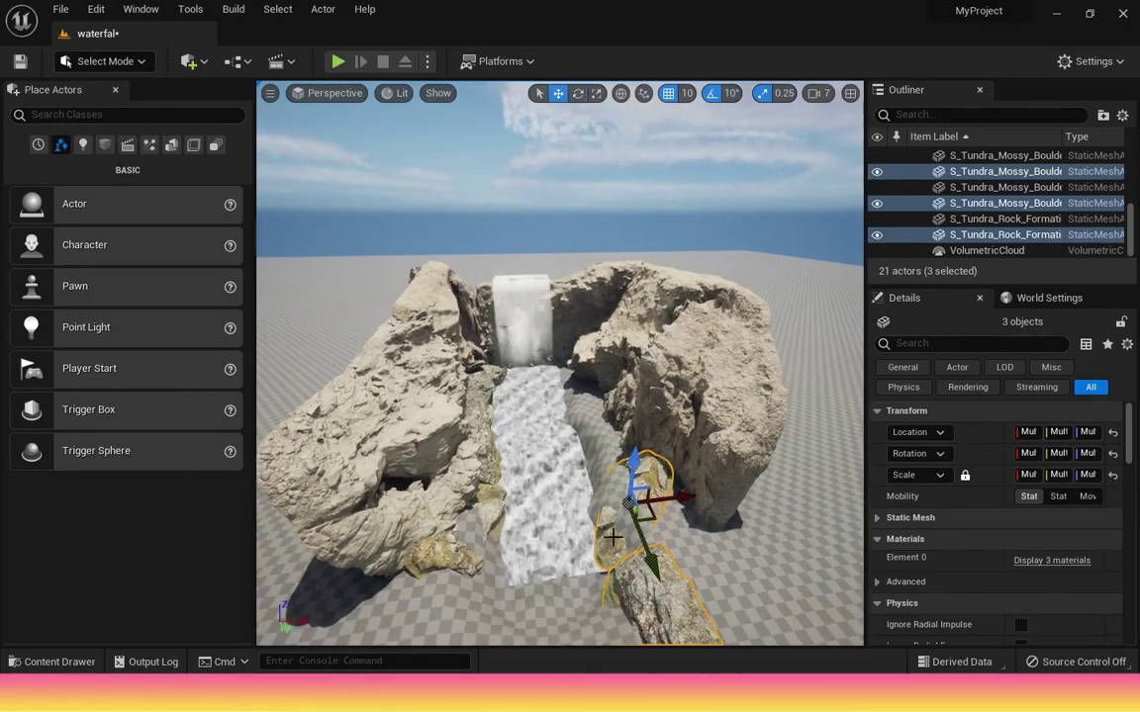
- Spread the copied rocks apart along the right bank
right_click_drag(528, 514, 623, 469)
left_click(762, 544)
left_click_drag(829, 597, 856, 625)
left_click(621, 495)
left_click_drag(655, 540, 764, 586)
- Lower the copied rock formation beside the waterfall's foot on the right bank and turn it to fit
left_click(508, 455)
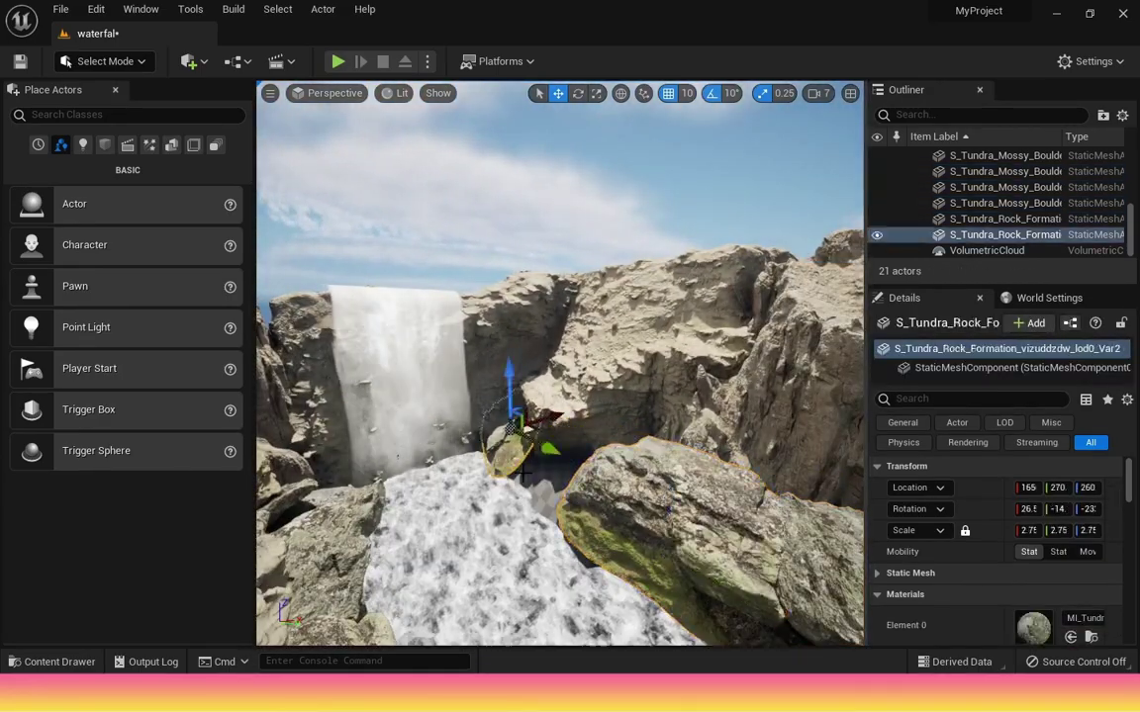
scroll(508, 457, "up", 5)
left_click_drag(513, 497, 526, 552)
left_click_drag(487, 416, 485, 419)
key("e")
left_click_drag(476, 527, 579, 545)
key("w")
left_click_drag(584, 492, 537, 487)
scroll(539, 489, "down", 4)
- Slide the vivvecldw boulder copy along the right bank, away from the vivveardw copy
left_click(664, 551)
right_click_drag(665, 550, 791, 550)
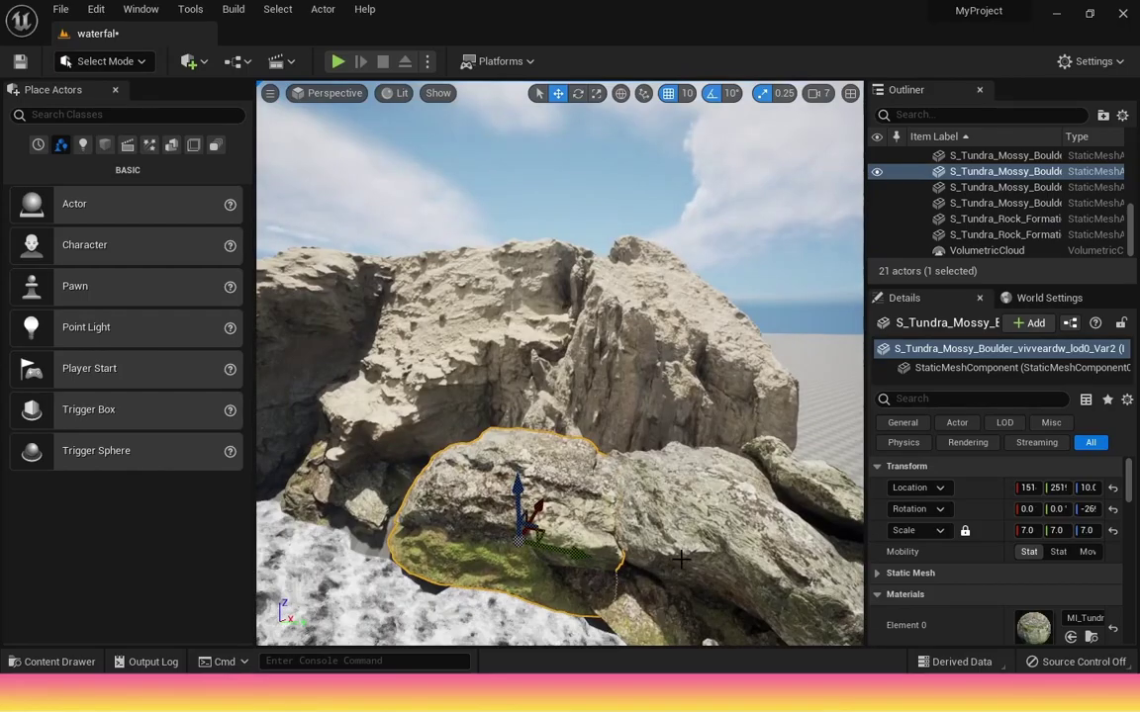
left_click(747, 515)
left_click_drag(807, 569, 935, 605)
- Lower the vivveardw boulder copy into the right bank and shift it upstream toward the cliff
left_click(561, 542)
left_click_drag(563, 555, 556, 553)
left_click_drag(511, 487, 511, 505)
right_click_drag(511, 506, 323, 497)
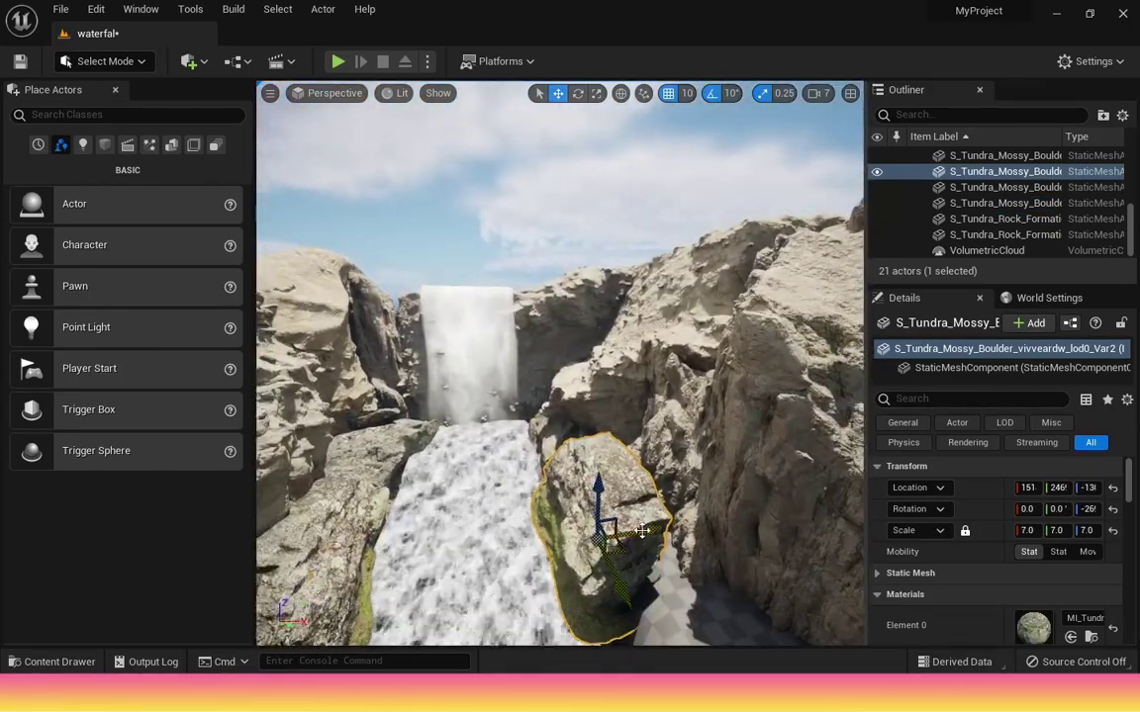
left_click_drag(648, 514, 671, 508)
mouse_move(636, 571)
left_mouse_down()
mouse_move(613, 546)
mouse_move(653, 540)
left_mouse_up()
key("e")
key("w")
scroll(614, 514, "up", 3)
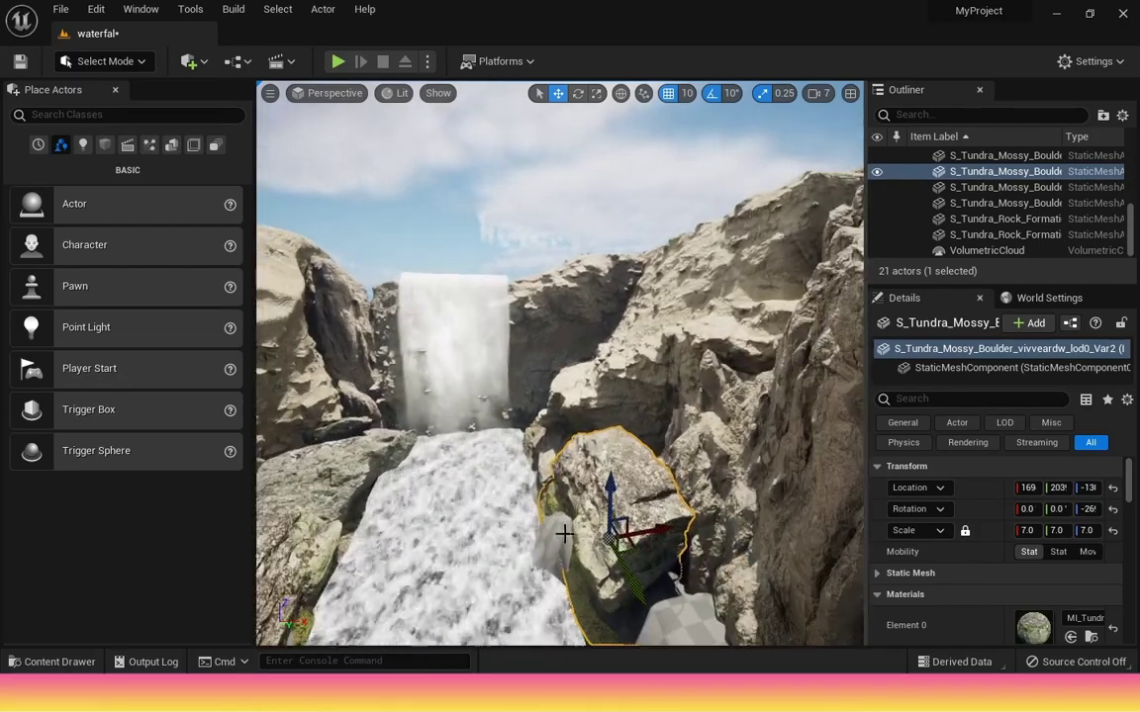
- Sculpt the landscape at the right edge of the rapids beside the mossy boulder, and return to object selection
left_click(105, 62)
left_click(97, 103)
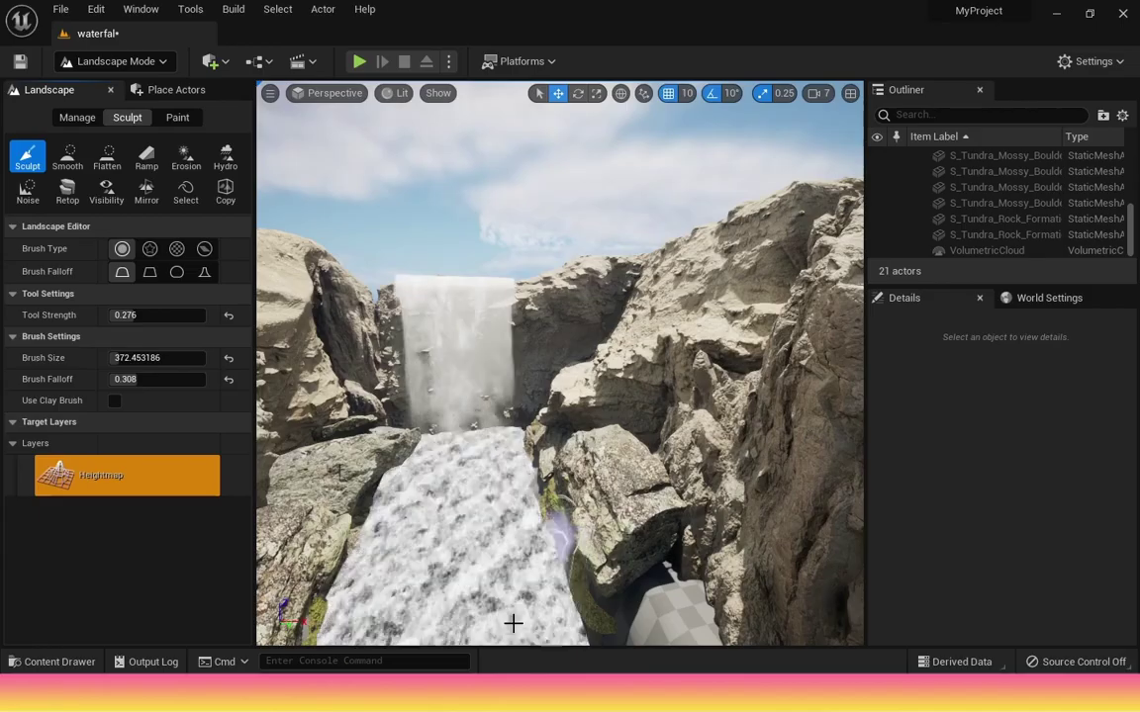
left_click(149, 67)
left_click(113, 85)
- Load the full set of 3D_Assets static meshes again to render the remaining thumbnails
left_click(604, 525)
right_click_drag(604, 524, 613, 480)
left_click(77, 663)
left_click(659, 492)
key("ctrl+a")
right_click(659, 493)
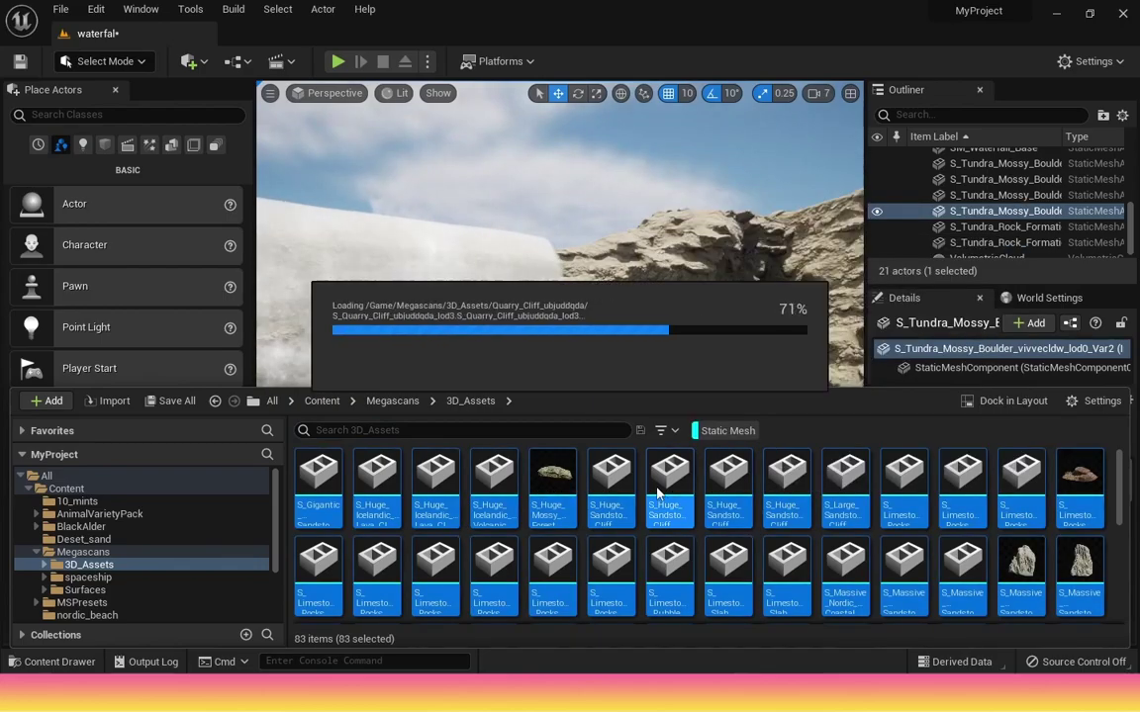
left_click(484, 331)
- Place the Mossy_Forest_Boulder_wfuiaccaw mesh at the right foot of the waterfall beside the rapids
left_click(60, 662)
left_click(1021, 563)
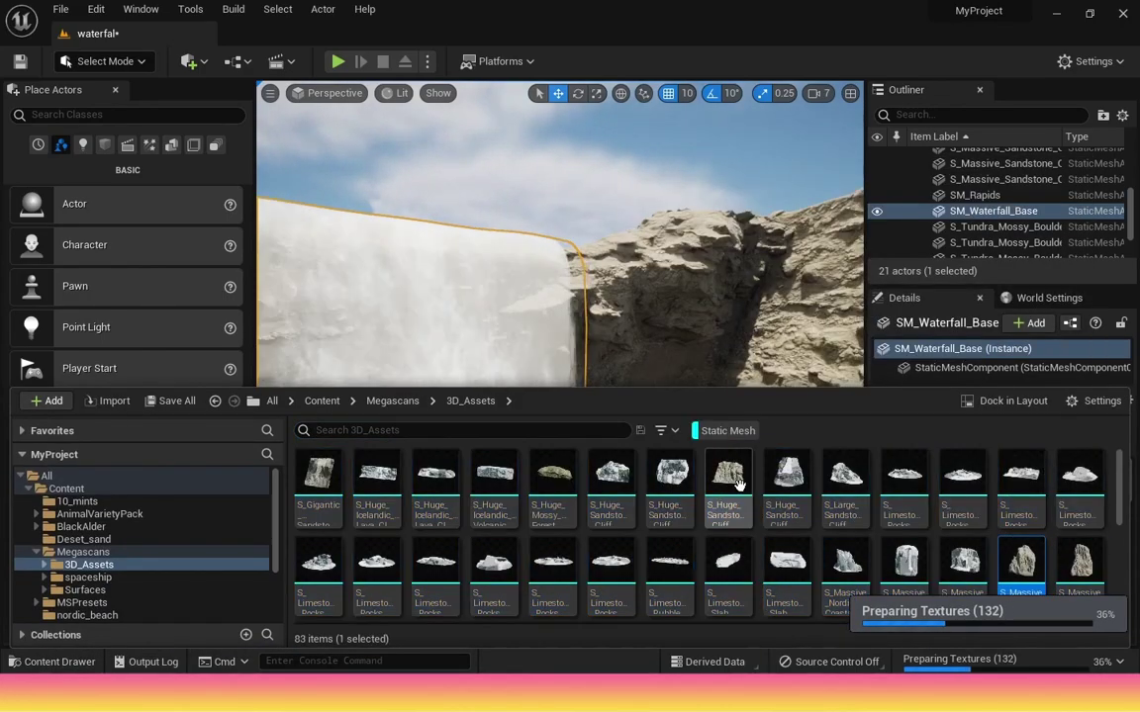
scroll(739, 485, "down", 10)
scroll(621, 584, "up", 3)
scroll(831, 523, "up", 3)
left_click_drag(737, 404, 611, 587)
scroll(706, 591, "down", 5)
right_click_drag(705, 592, 700, 584)
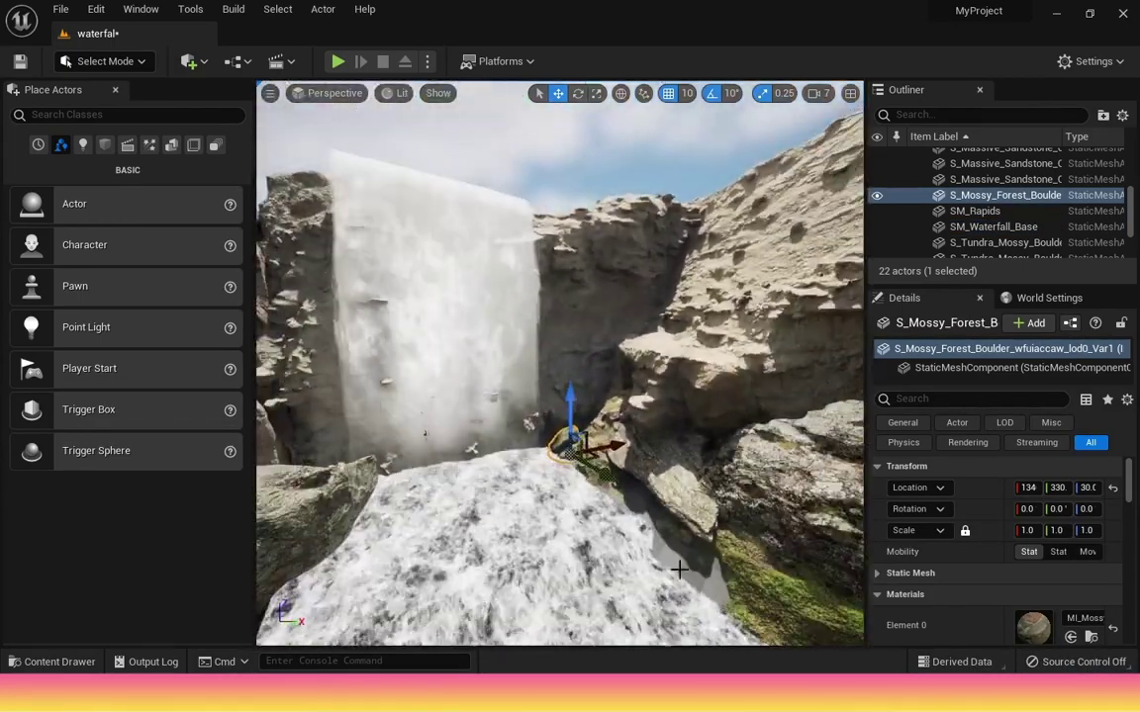
- Place the Mossy_Forest_Boulder_wfgpedbaw mesh farther along the right edge of the rapids, scaled to 1.75, undoing the excess scaling
key("ctrl+space")
left_click_drag(784, 520, 657, 485)
left_click(596, 93)
key("ctrl+z")
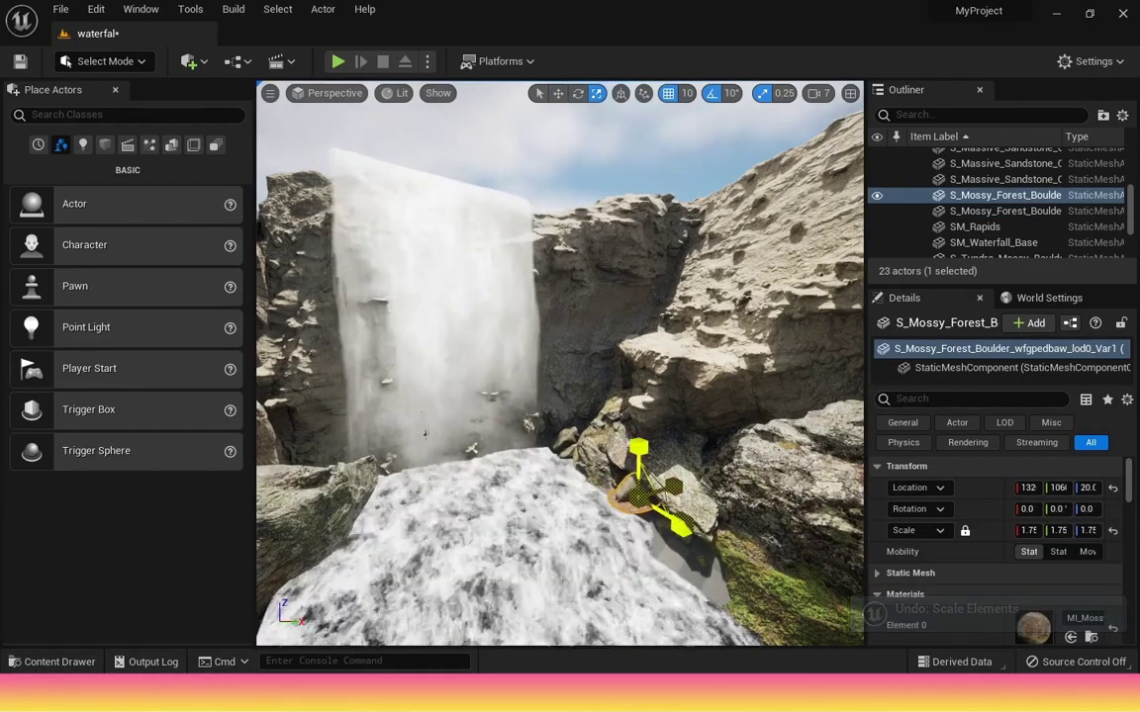
- Shift the wfgpedbaw boulder slightly away from the rapids toward the right-bank rocks
left_click(539, 93)
scroll(655, 552, "up", 4)
key("Escape")
key("w")
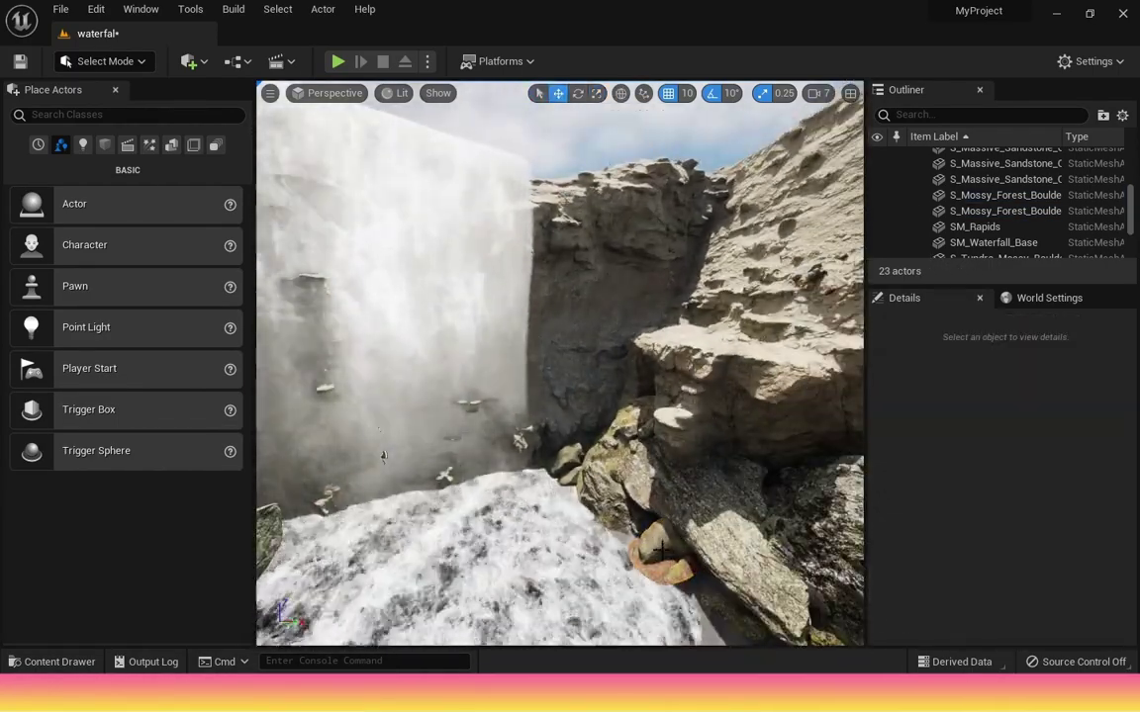
left_click(656, 552)
left_click_drag(702, 537, 705, 535)
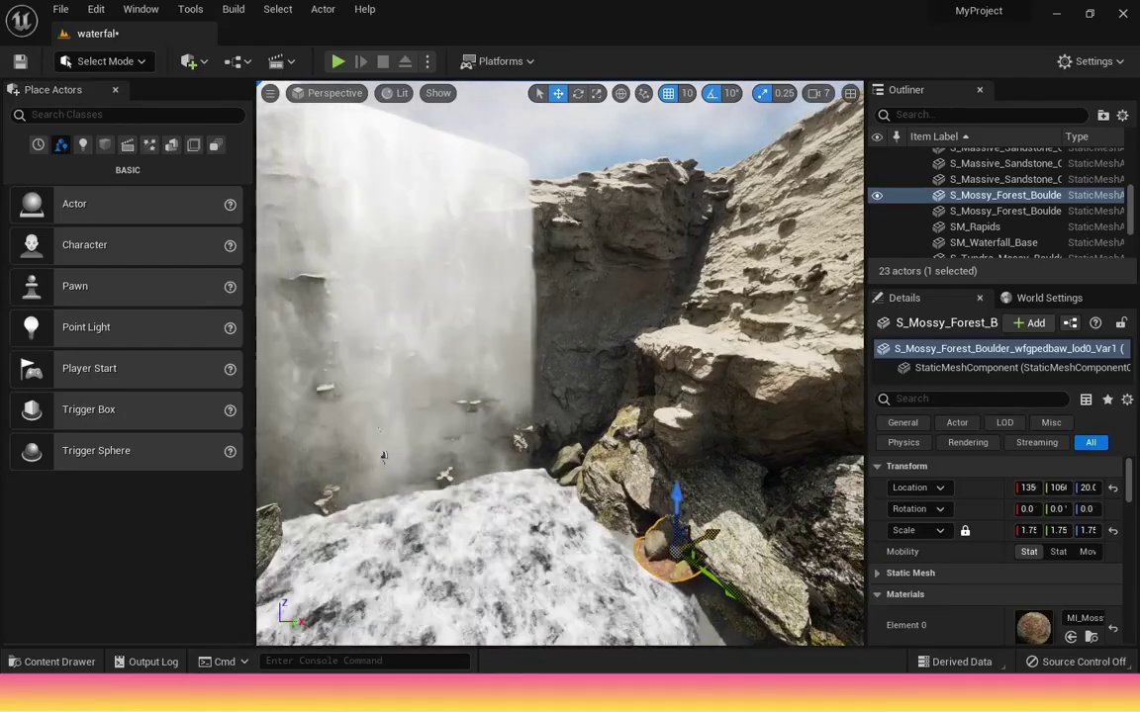
- Lower the wfgpedbaw boulder into the right edge of the rapids, shift it toward the waterfall, and scale it to 2.75
scroll(698, 539, "down", 4)
left_click_drag(675, 486, 675, 485)
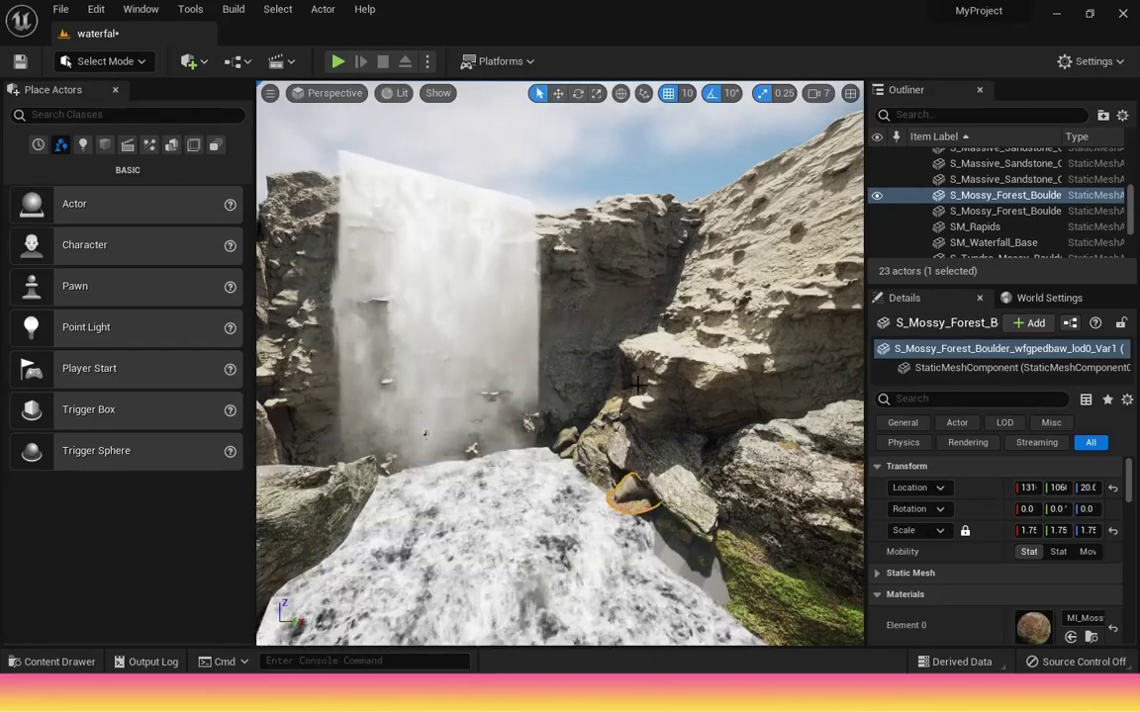
key("Escape")
key("ctrl+z")
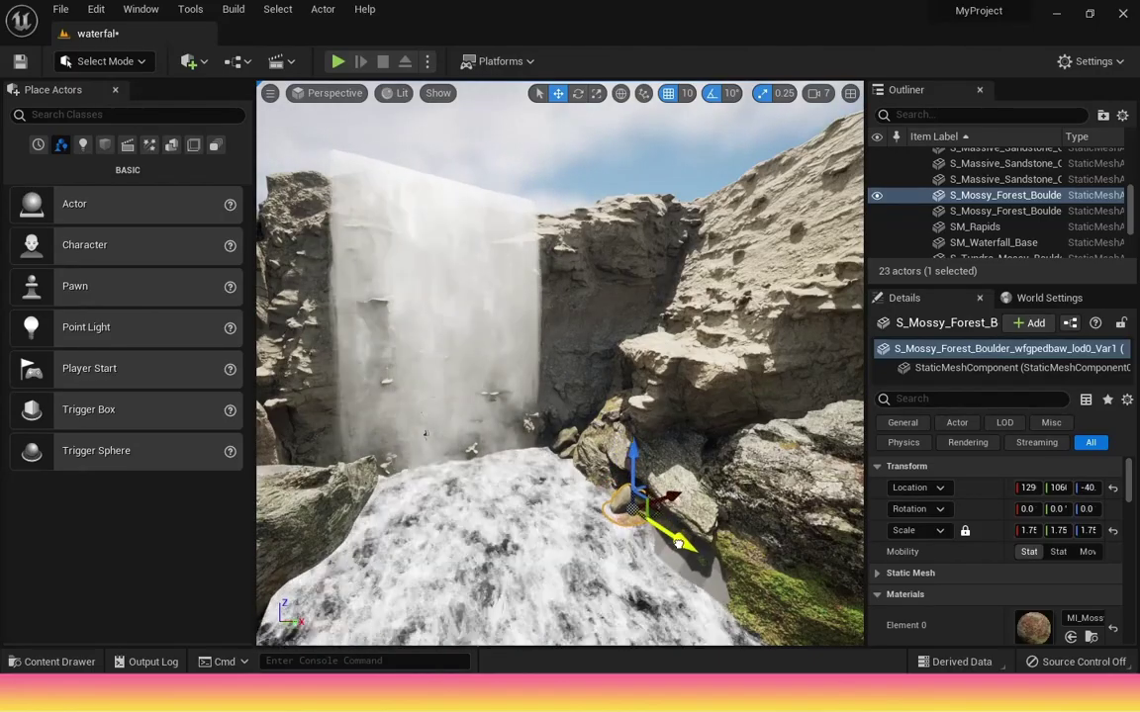
left_click(605, 463)
left_click(602, 487)
left_click(597, 93)
left_click_drag(614, 497, 645, 482)
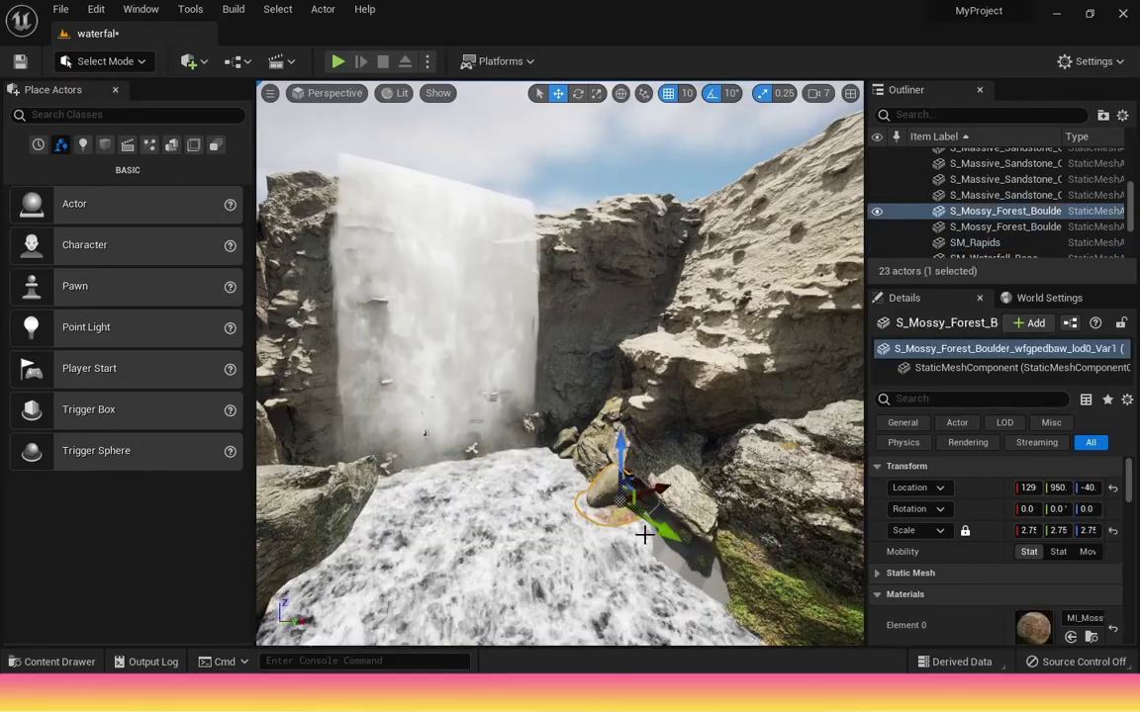
- Duplicate the wfgpedbaw boulder farther down the rapids' right edge and fit a copy of the wfuiaccaw boulder between the two
left_click_drag(643, 535, 736, 584, "alt")
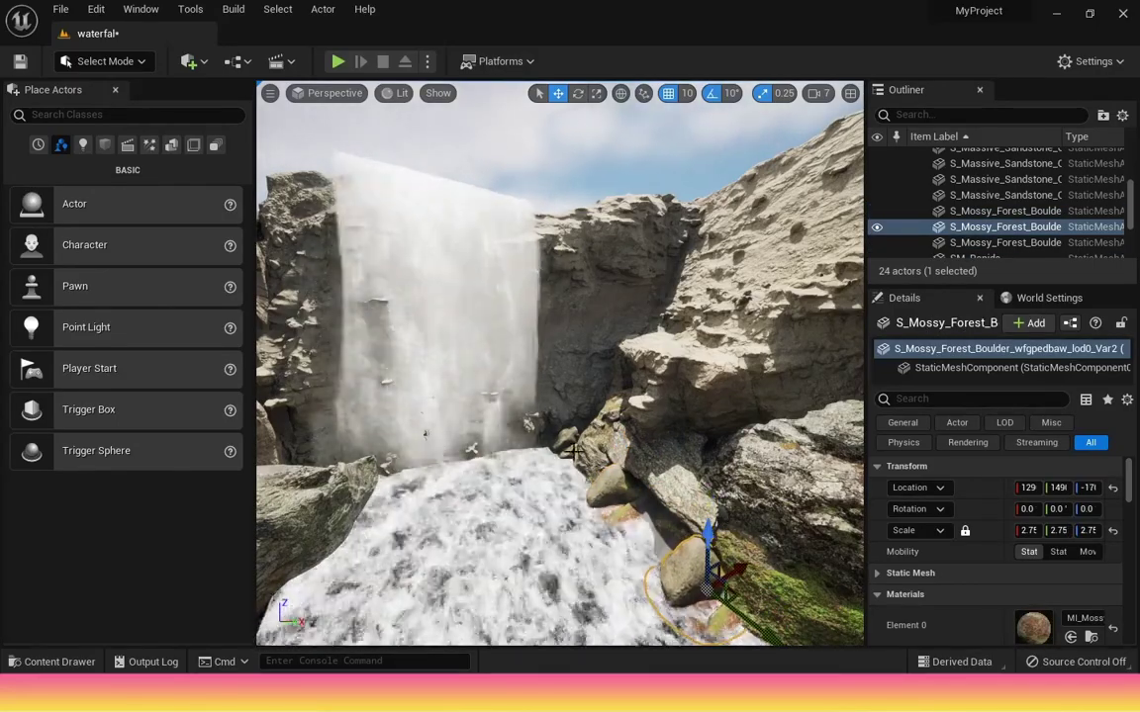
left_click(571, 444)
left_click_drag(608, 477, 691, 527, "alt")
left_click_drag(653, 459, 654, 477)
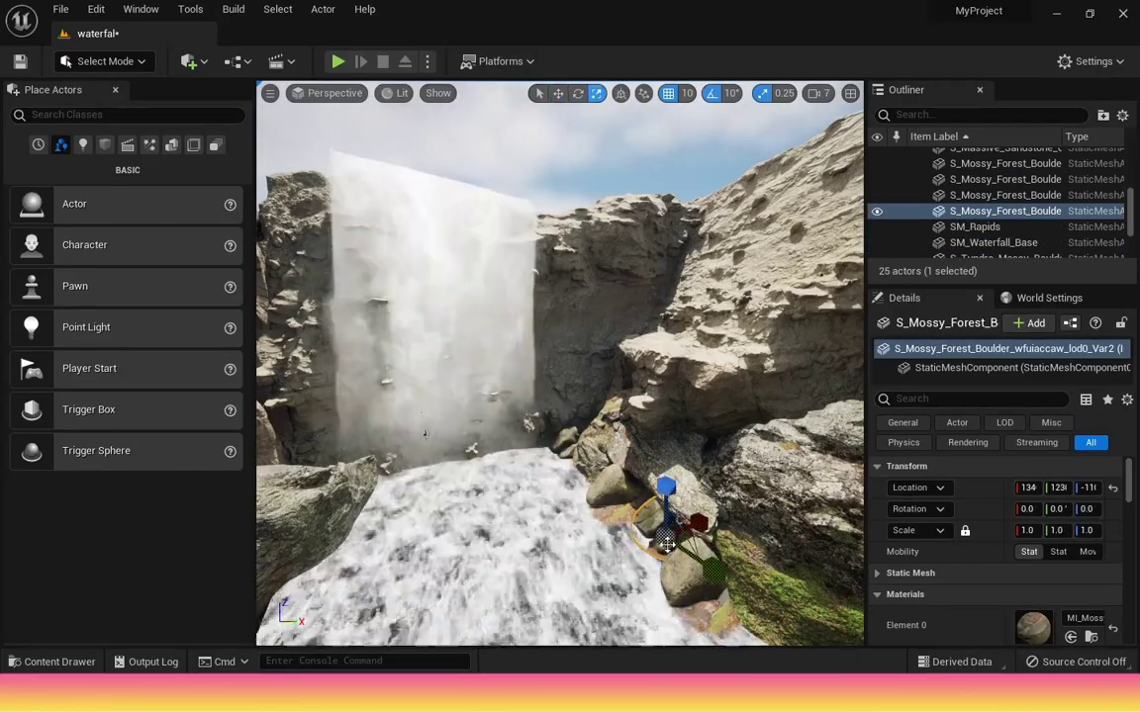
- Duplicate the wfgpedbaw boulder nearest the waterfall to a spot farther downstream along the mossy right bank
right_click_drag(528, 553, 802, 489)
left_click(323, 600)
key("w")
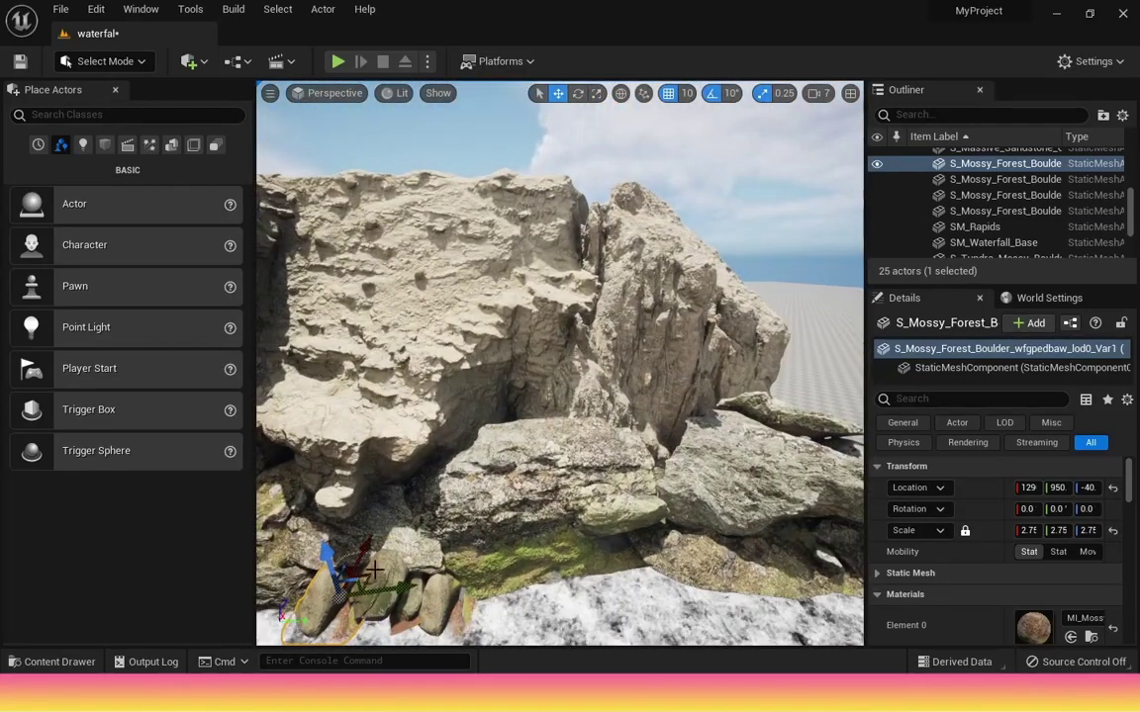
left_click_drag(374, 581, 677, 584, "alt")
- Place a wfuiaccaw boulder copy, scaled to 1.5, on the tundra rock formation at the downstream end of the left bank
right_click_drag(766, 608, 511, 596)
left_click(498, 586)
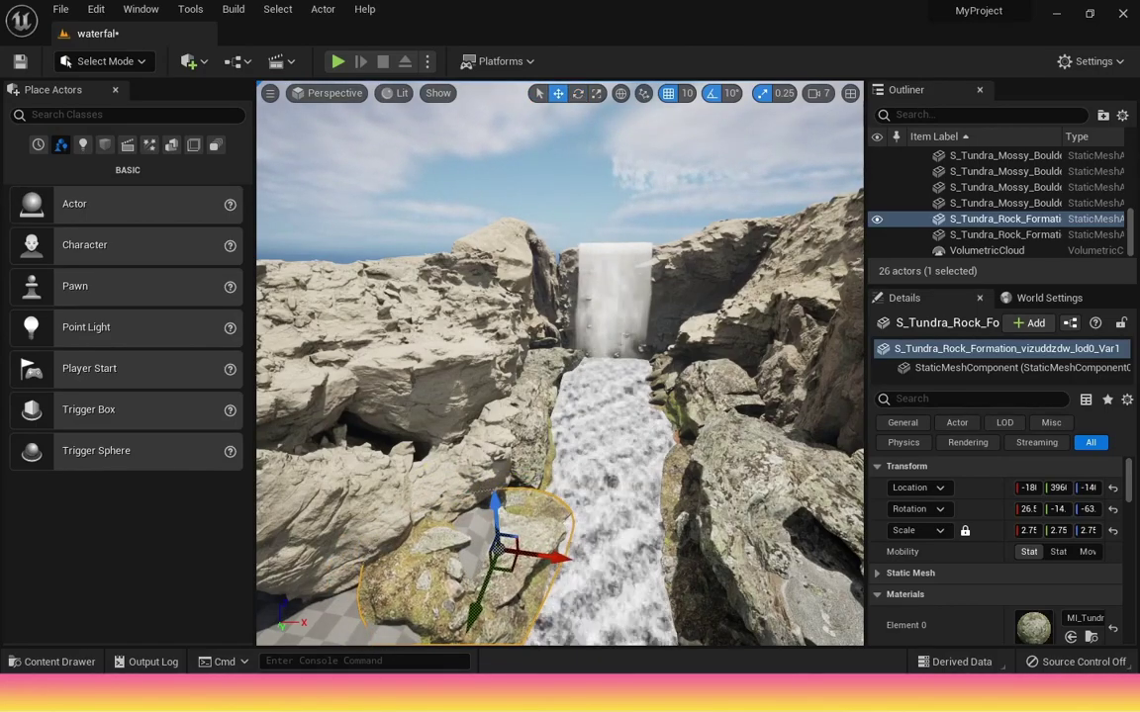
left_click(676, 417)
left_click(658, 397)
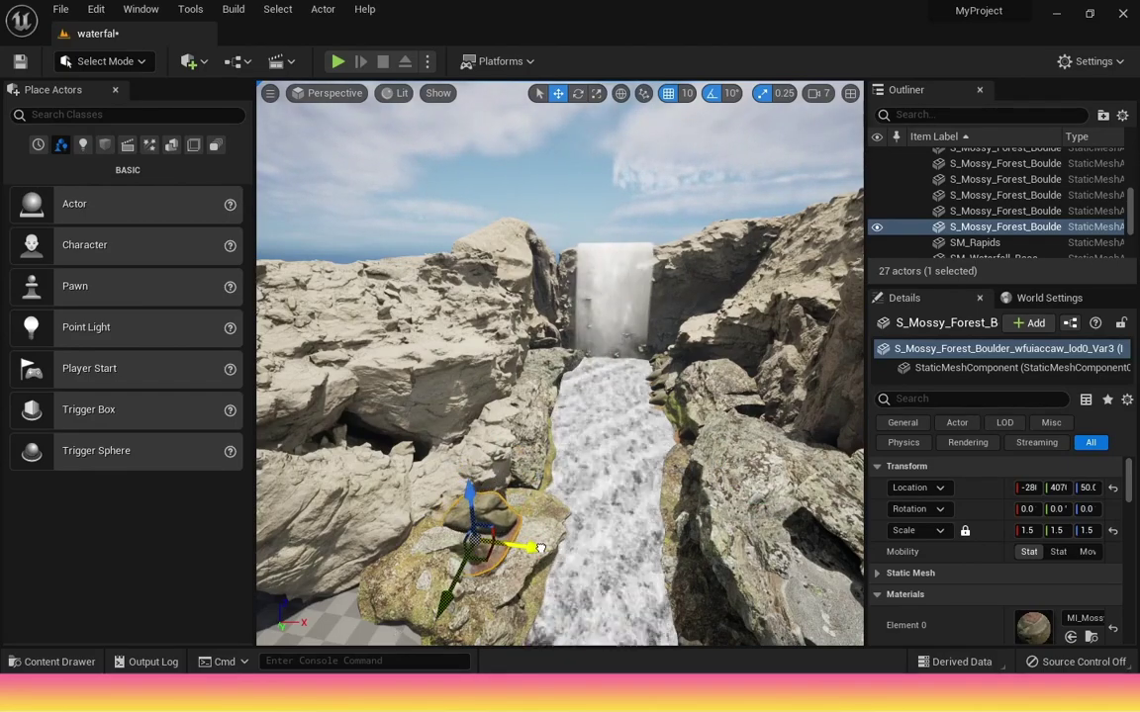
- Duplicate the mossy forest boulder on the left bank and lower the copy into the rocks beside the rapids
left_click(521, 413)
right_click_drag(637, 535, 415, 536)
left_click(426, 473)
left_click(341, 467)
left_click(432, 495)
left_click(558, 94)
left_click_drag(383, 492, 464, 495, "alt")
left_click_drag(516, 449, 516, 473)
left_click_drag(500, 574, 501, 562)
left_click(623, 490)
scroll(623, 490, "down", 2)
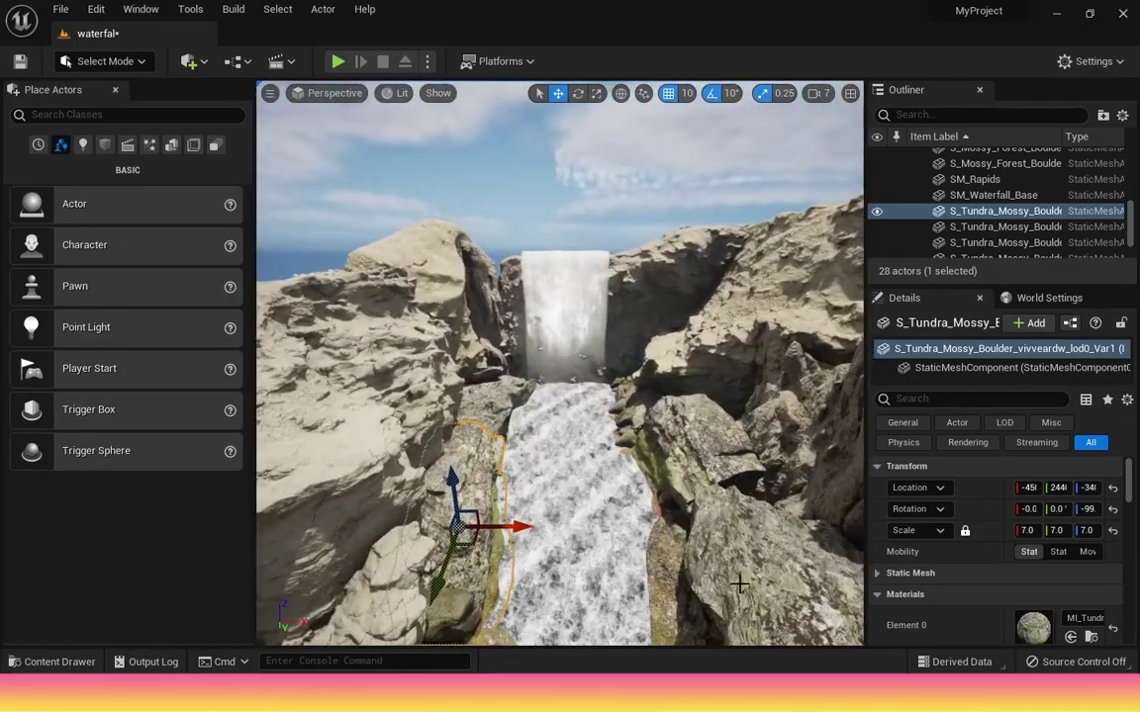
- Place the Massive_Sandstone_Cliff_vmkcbig mesh behind the cliff to the right of the waterfall and lower it into position
left_click(27, 663)
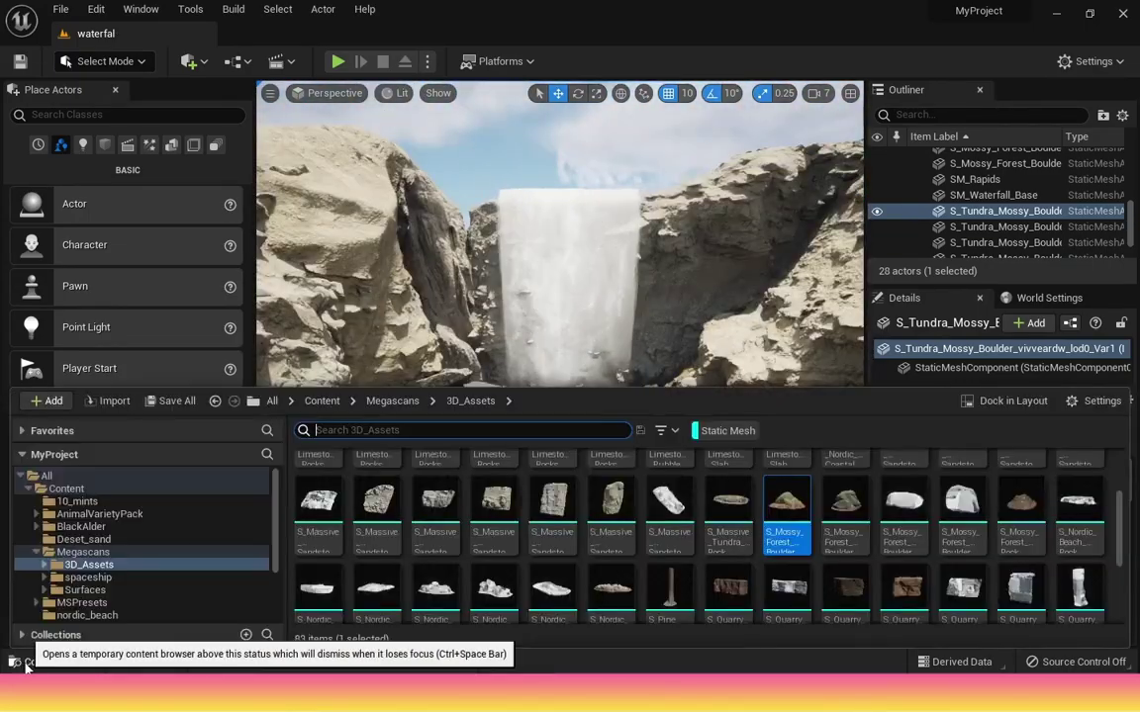
scroll(722, 557, "down", 7)
scroll(722, 564, "up", 11)
scroll(721, 564, "down", 3)
left_click_drag(1081, 487, 649, 348)
right_click_drag(649, 348, 657, 374)
left_click_drag(680, 374, 664, 427)
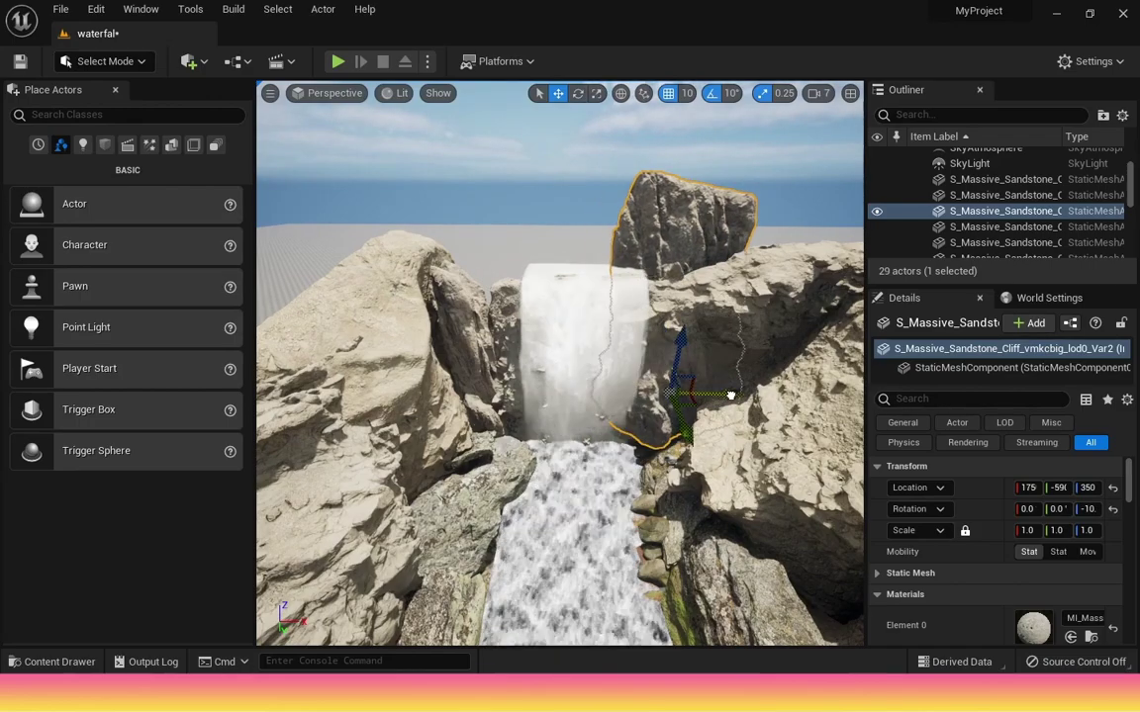
right_click_drag(673, 367, 671, 331)
left_click_drag(681, 398, 683, 413)
left_click_drag(675, 314, 677, 338)
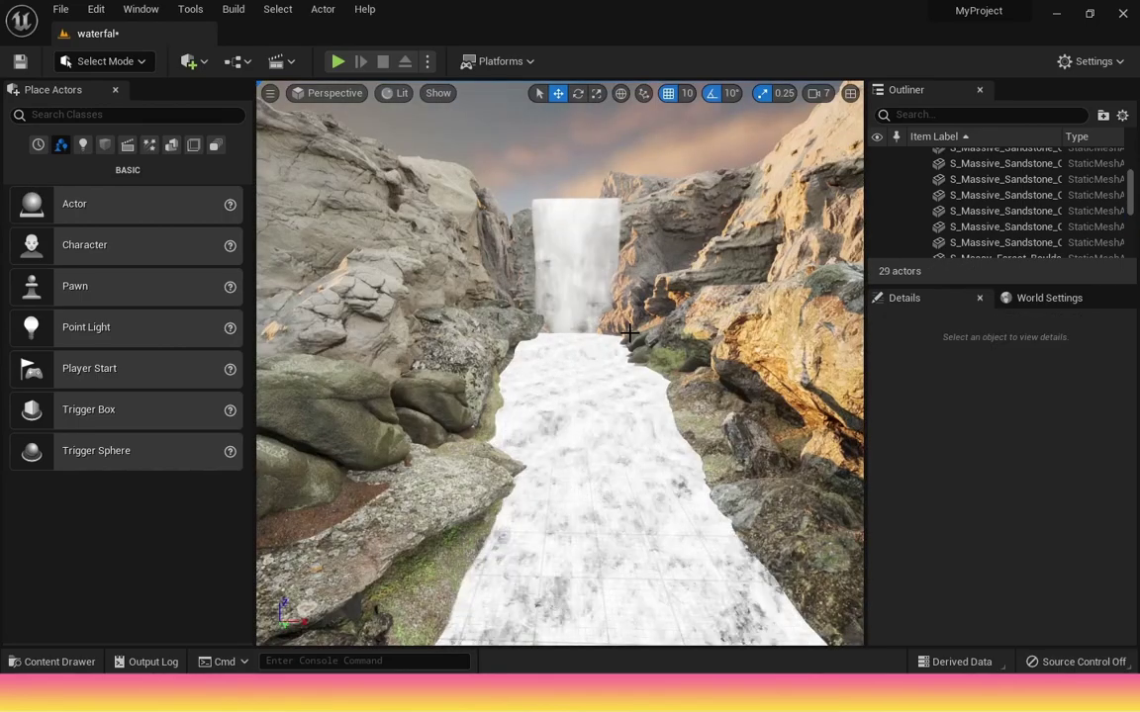
- Rotate the directional light's sun angle to test low-sun and sunset lighting on the waterfall scene
key("ctrl+l")
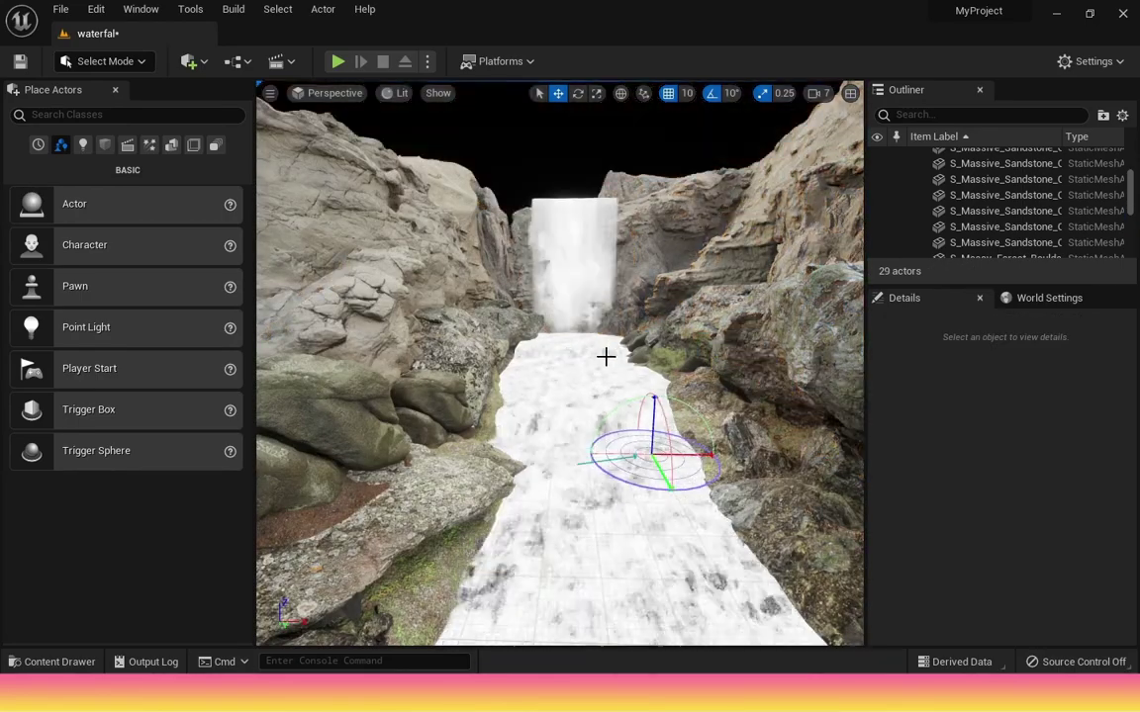
key("ctrl+l")
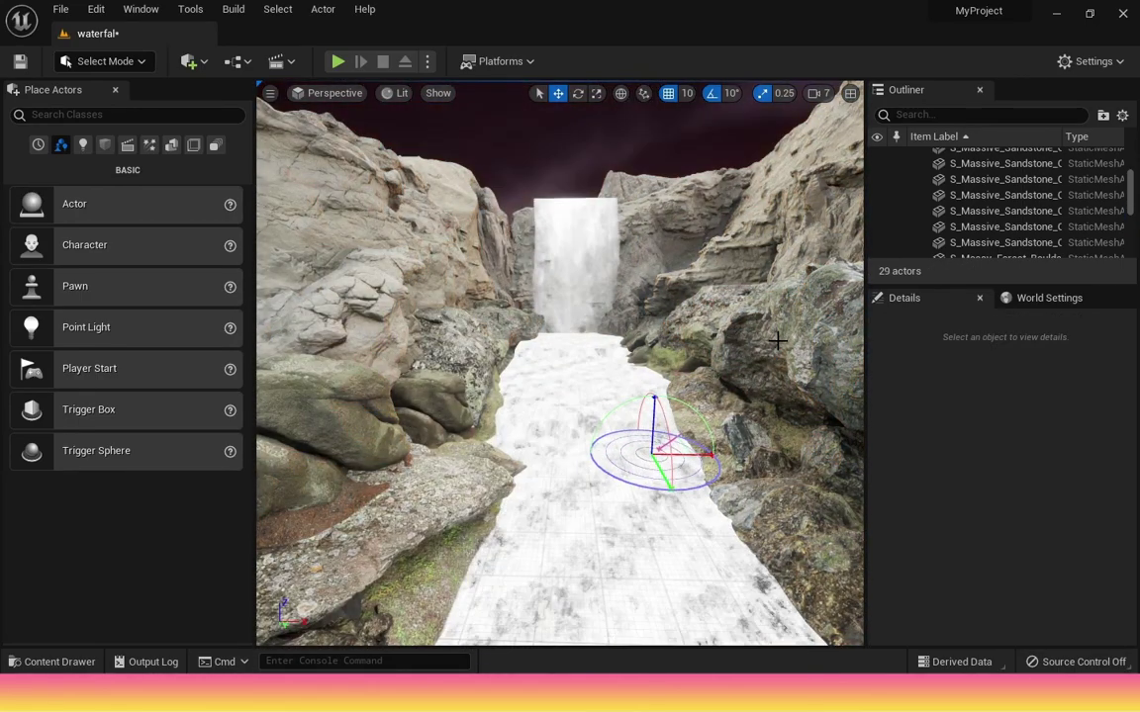
left_click(727, 341)
left_click(586, 398)
key("Escape")
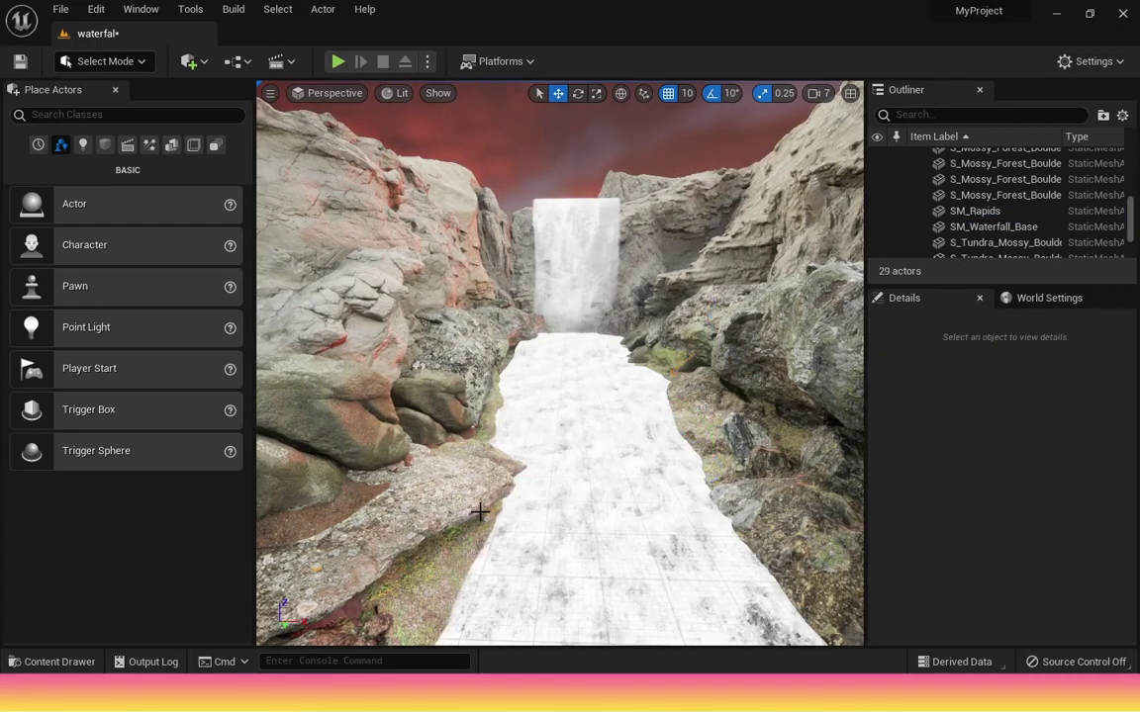
- Place the SM_BlackAlder_Field_03_PP tree from the BlackAlder PivotPainter meshes on the clifftop right of the waterfall
left_click(57, 662)
left_click(77, 528)
left_click(592, 385)
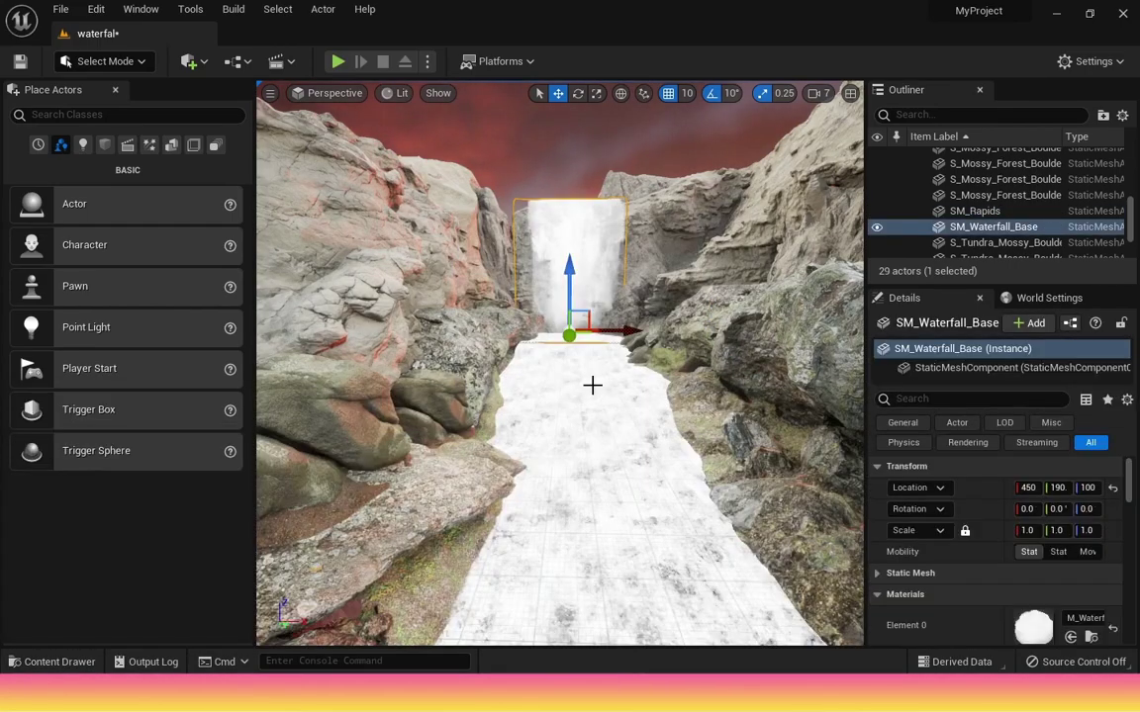
key("Escape")
mouse_move(593, 385)
right_mouse_down()
mouse_move(593, 455)
mouse_move(593, 396)
right_mouse_up()
left_click(64, 664)
left_click_drag(435, 479, 671, 267)
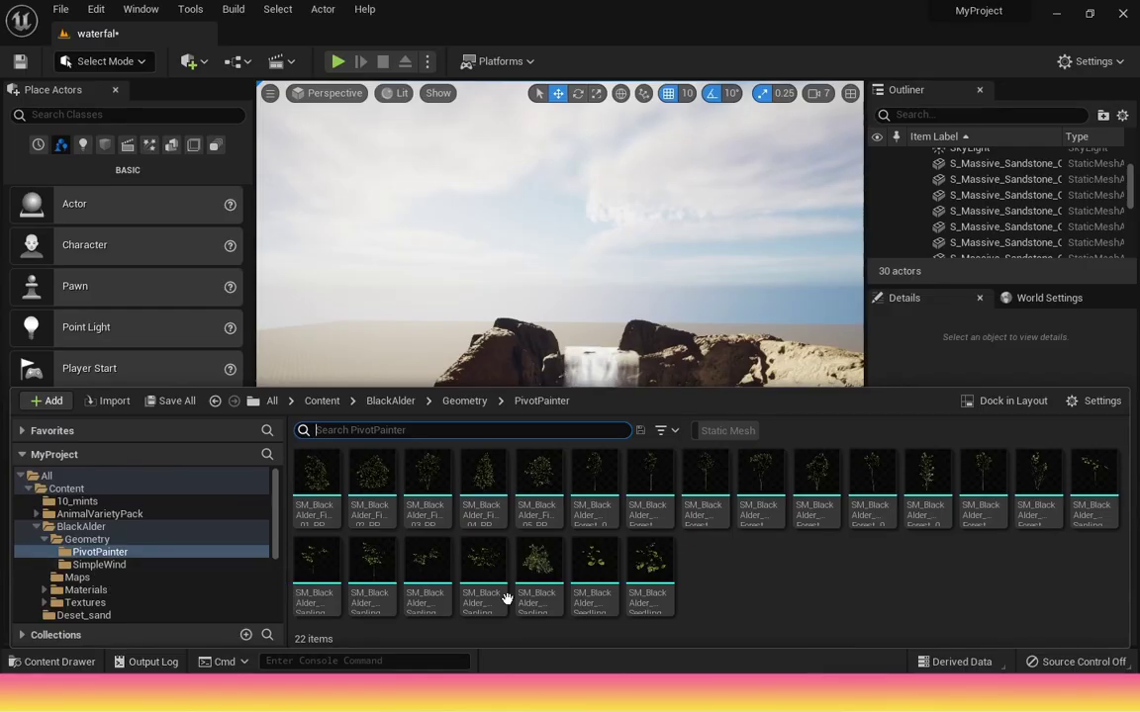
left_click_drag(428, 499, 690, 344)
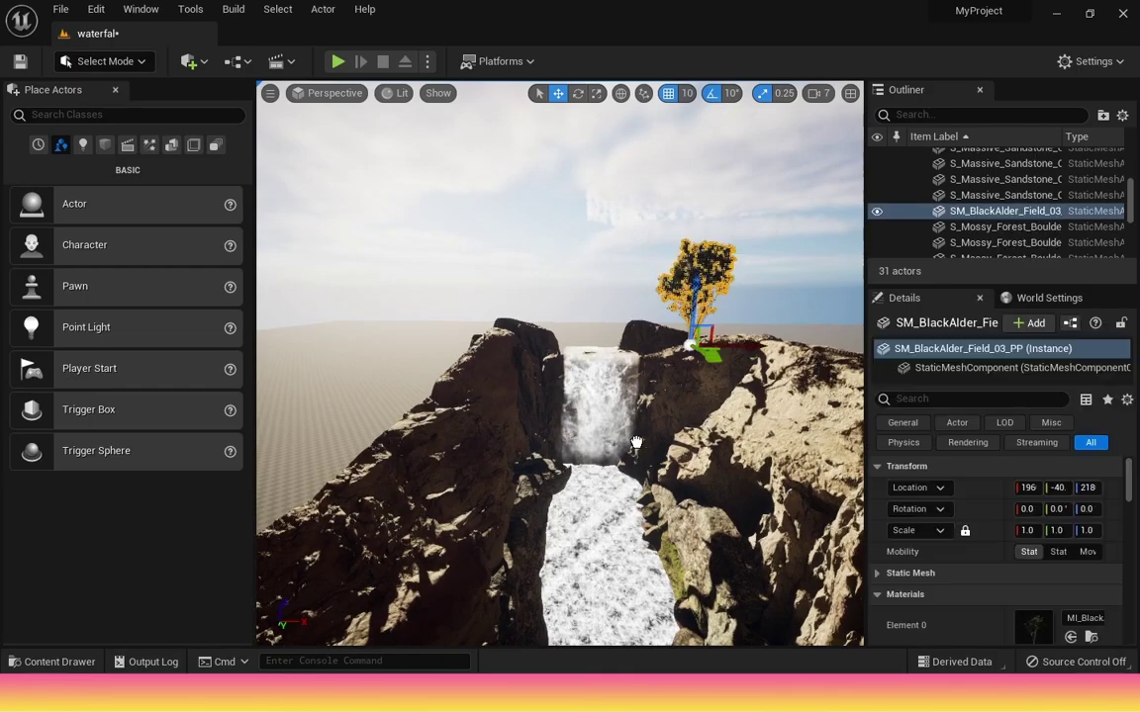
- Move the Field_03 alder farther from the waterfall along the right clifftop and seat its trunk on the rock
left_click_drag(697, 298, 697, 314)
scroll(730, 421, "up", 2)
key("f")
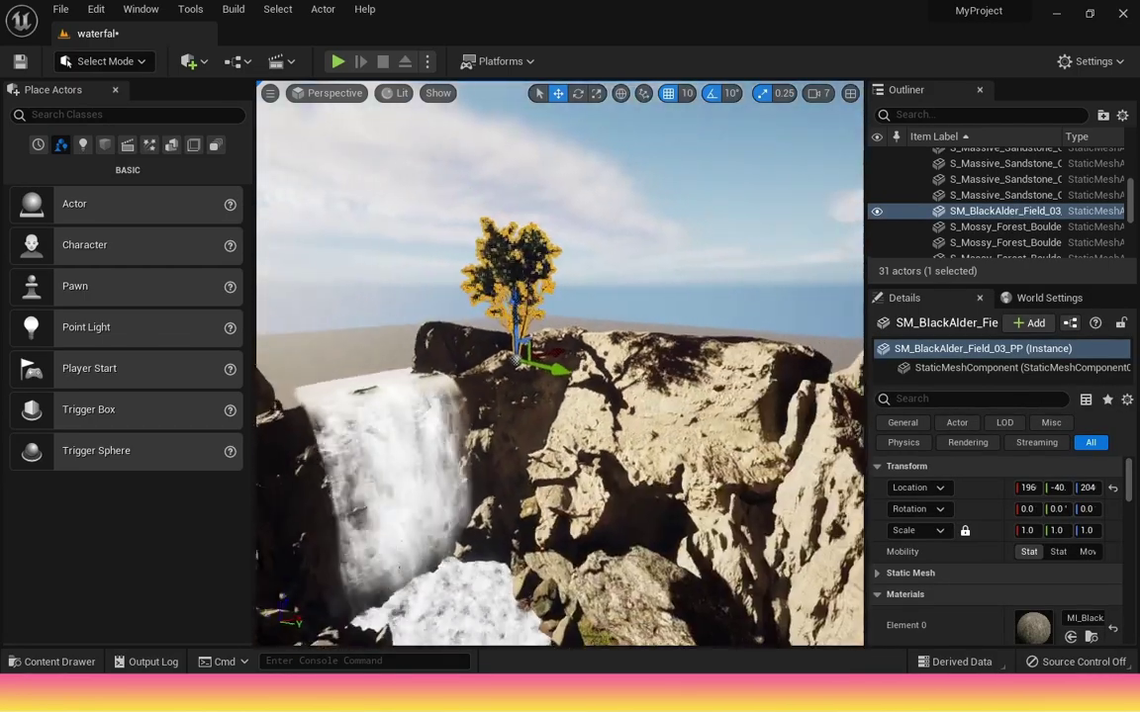
left_click_drag(624, 432, 762, 446)
left_click_drag(707, 370, 709, 347)
- Place the SM_BlackAlder_Field_05_PP tree on the right cliff close to the waterfall and sink its base into the rock
left_click(85, 666)
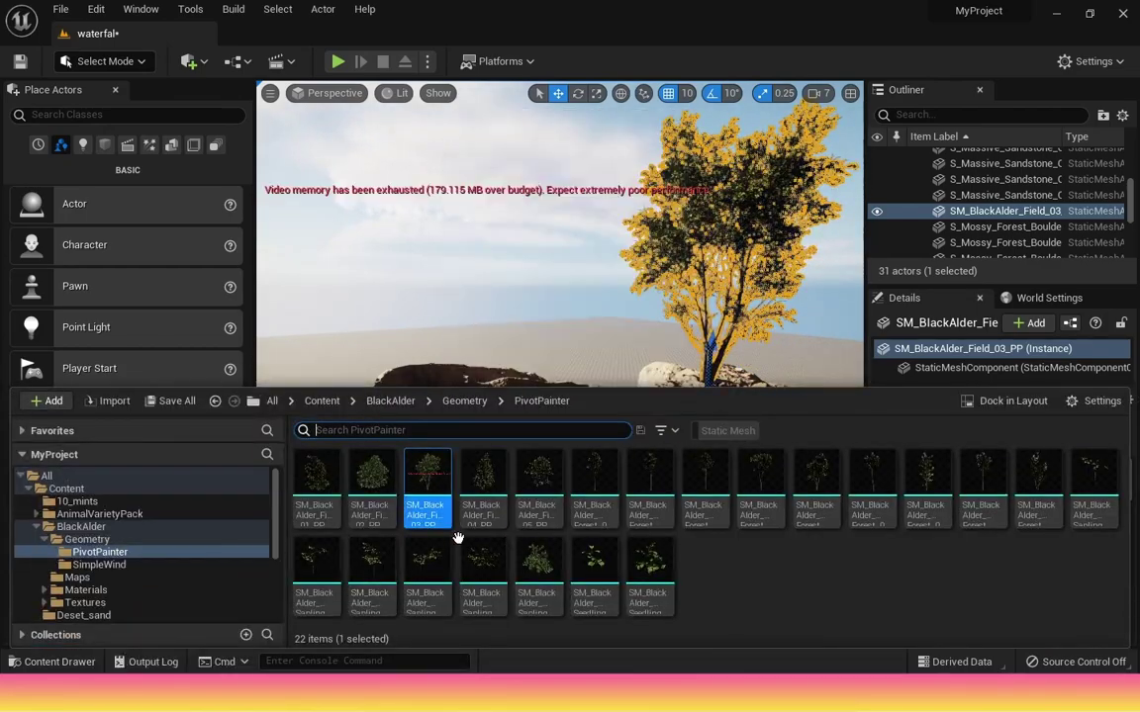
left_click_drag(532, 487, 644, 383)
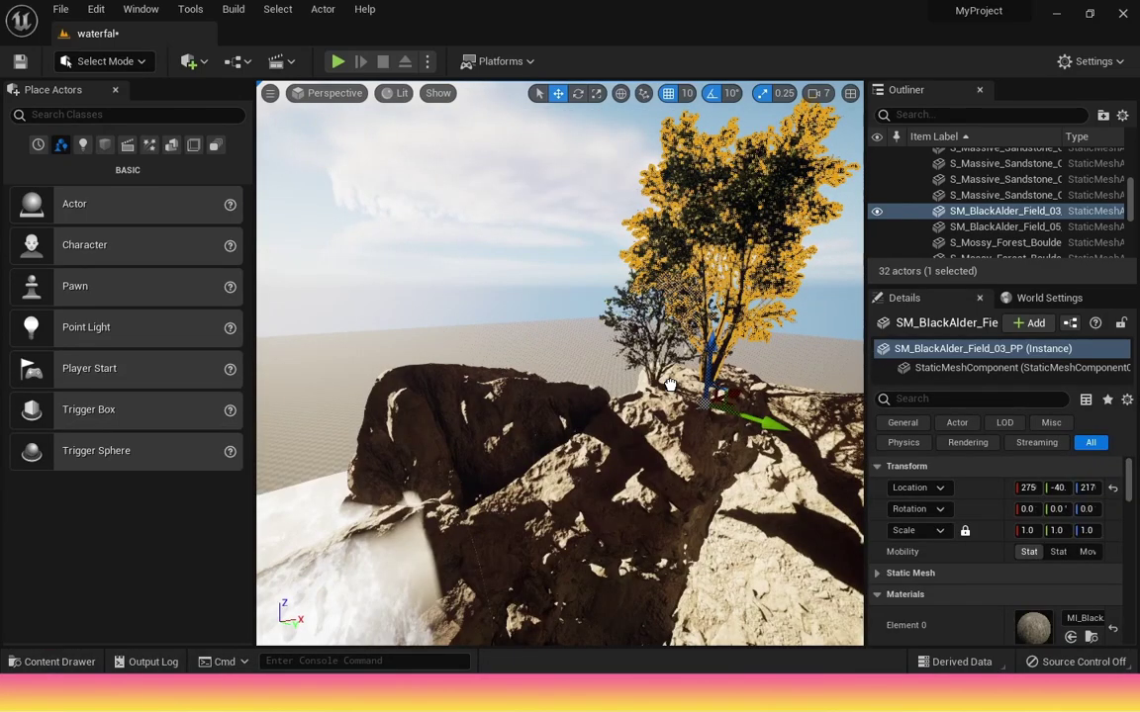
left_click_drag(555, 479, 555, 479)
left_click_drag(554, 423, 555, 451)
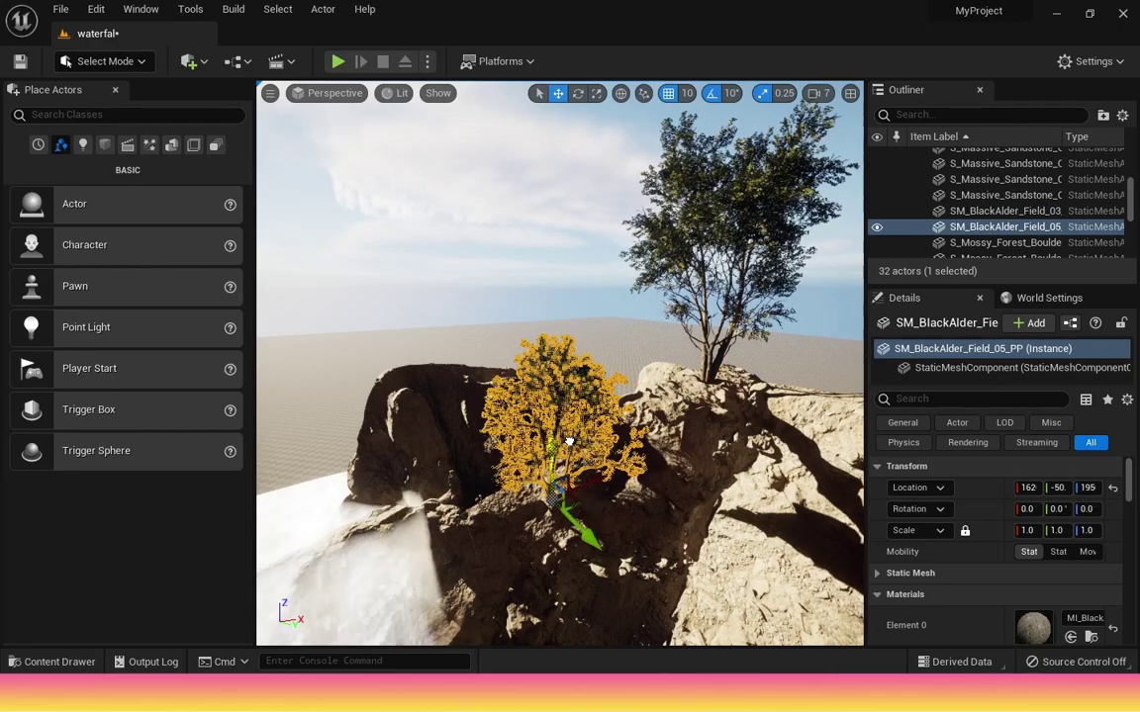
scroll(555, 454, "up", 3)
scroll(555, 453, "down", 5)
scroll(555, 453, "down", 2)
- Place the SM_BlackAlder_Forest_01_PP tree on the slope of the right cliff in front of the other alders
left_click(381, 403)
left_click(81, 664)
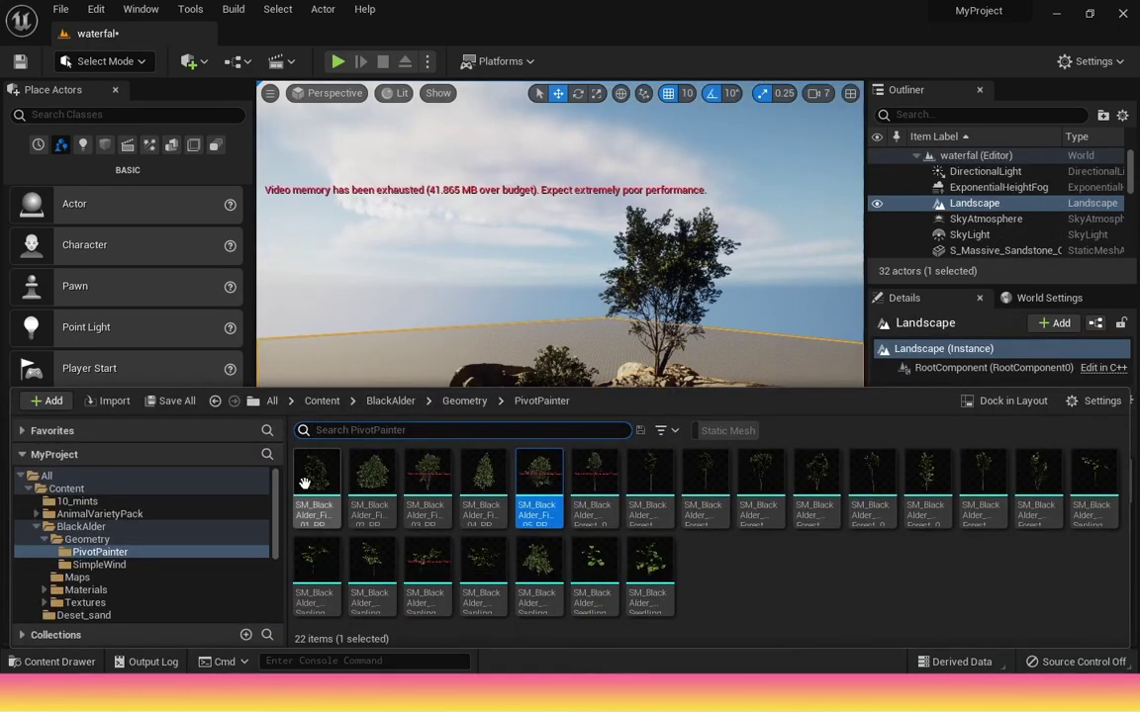
left_click_drag(597, 487, 670, 519)
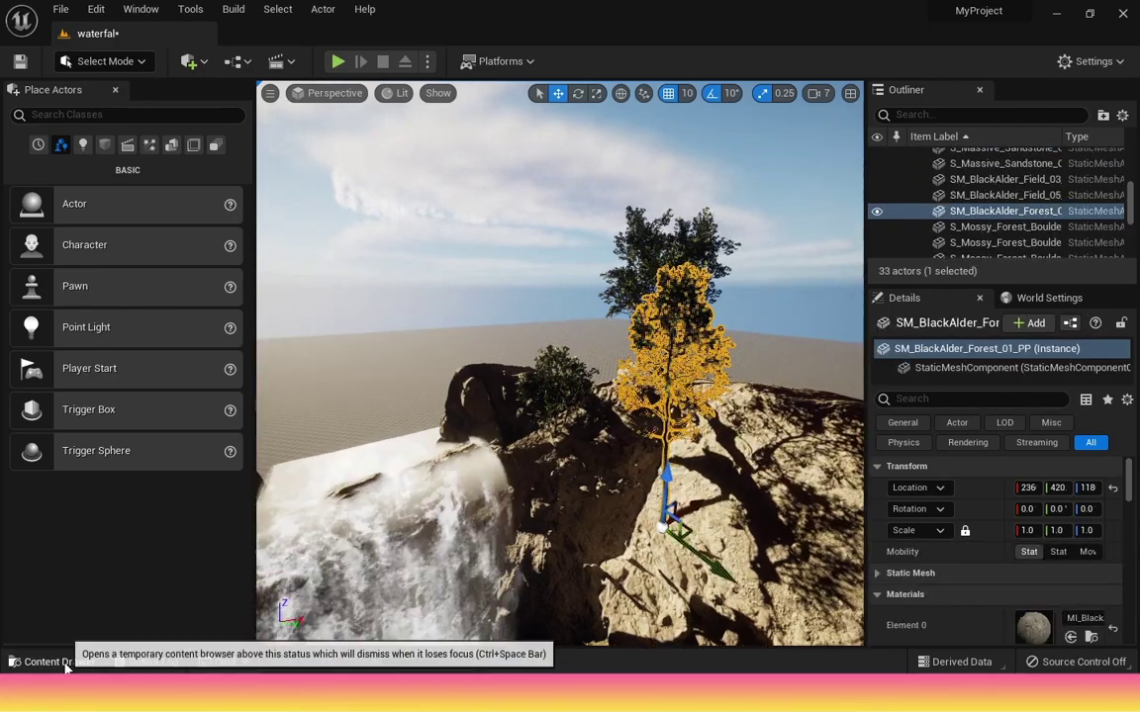
left_click(68, 664)
left_click_drag(319, 573, 653, 425)
key("Delete")
- Place the SM_BlackAlder_Field_02_PP tree on top of the left cliff beside the waterfall and lower it onto the rock
key("ctrl+space")
left_click_drag(372, 495, 545, 337)
key("f")
left_click_drag(549, 417, 523, 395)
mouse_move(522, 335)
left_mouse_down()
mouse_move(523, 371)
mouse_move(525, 344)
left_mouse_up()
scroll(398, 358, "down", 4)
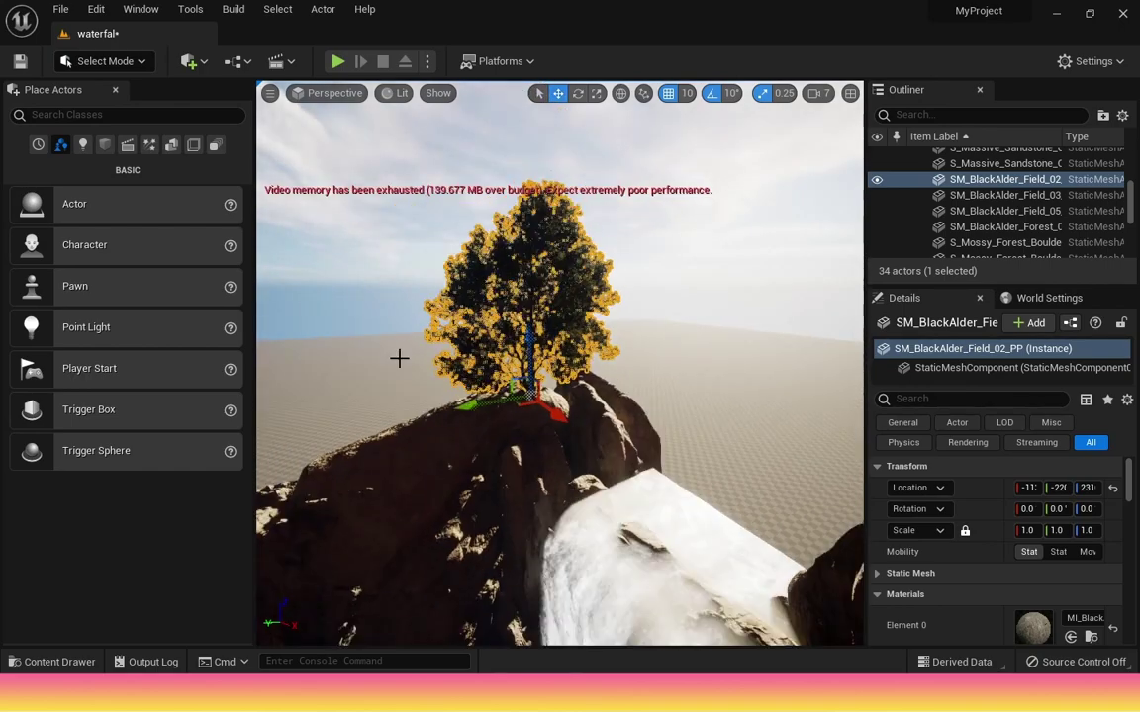
- Place another SM_BlackAlder_Field_03_PP tree on the left cliff next to the Field_02 alder and seat it on the slope
left_click(455, 475)
key("ctrl+space")
left_click_drag(445, 492, 361, 469)
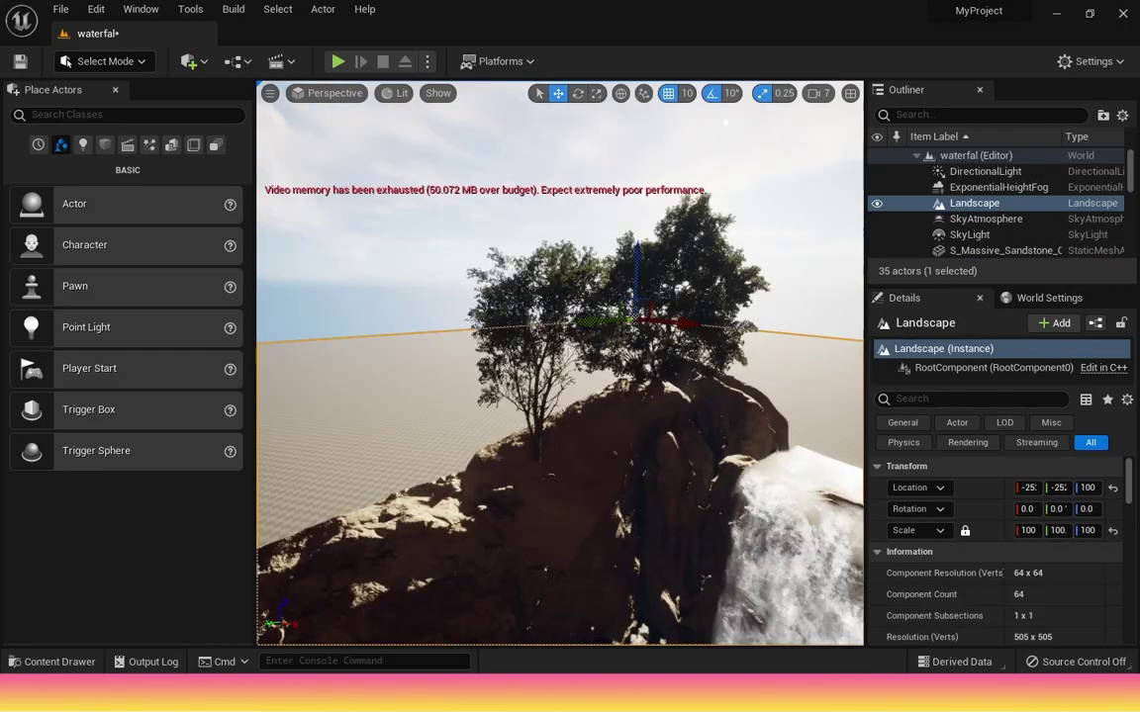
right_click_drag(515, 501, 514, 501)
left_click(615, 407)
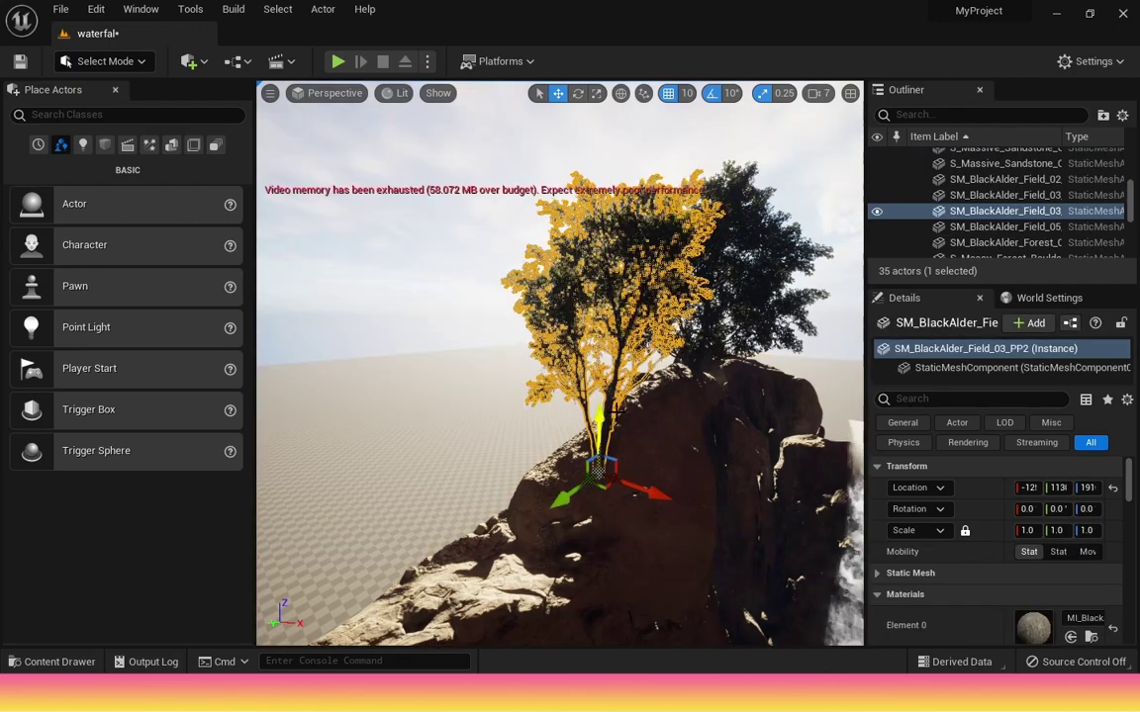
- Place the SM_BlackAlder_Field_04_PP tree farther downstream on the slope of the left cliff
left_click(59, 662)
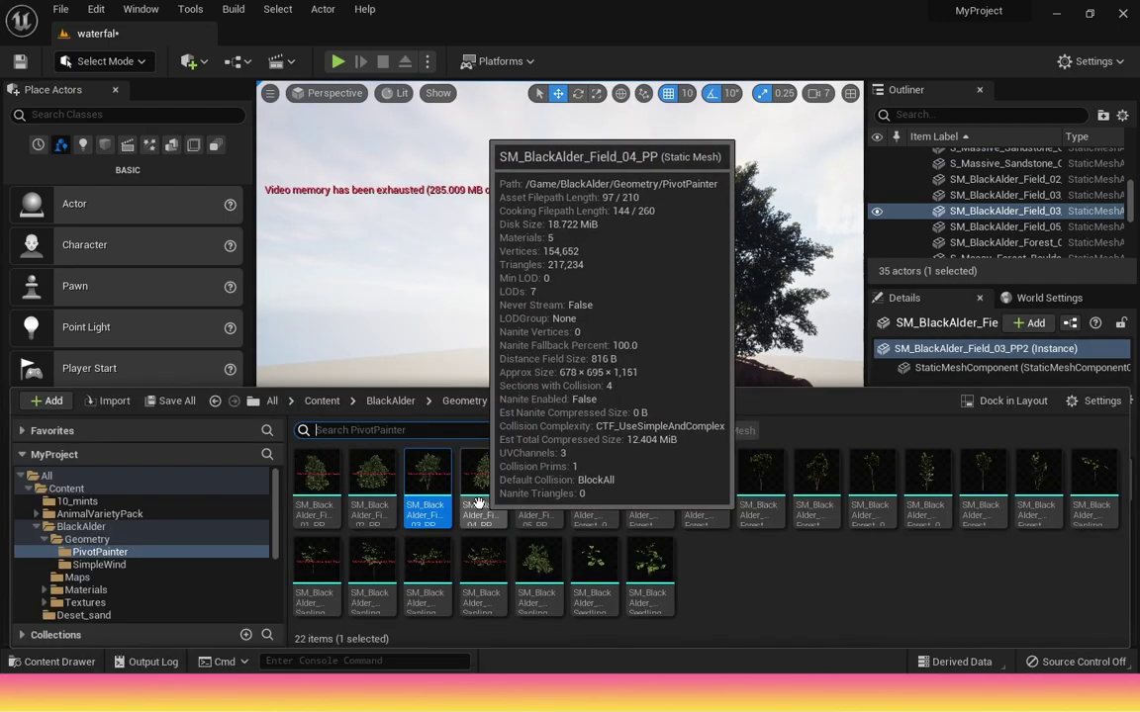
left_click_drag(479, 504, 492, 576)
right_click_drag(631, 480, 712, 477)
scroll(631, 481, "down", 8)
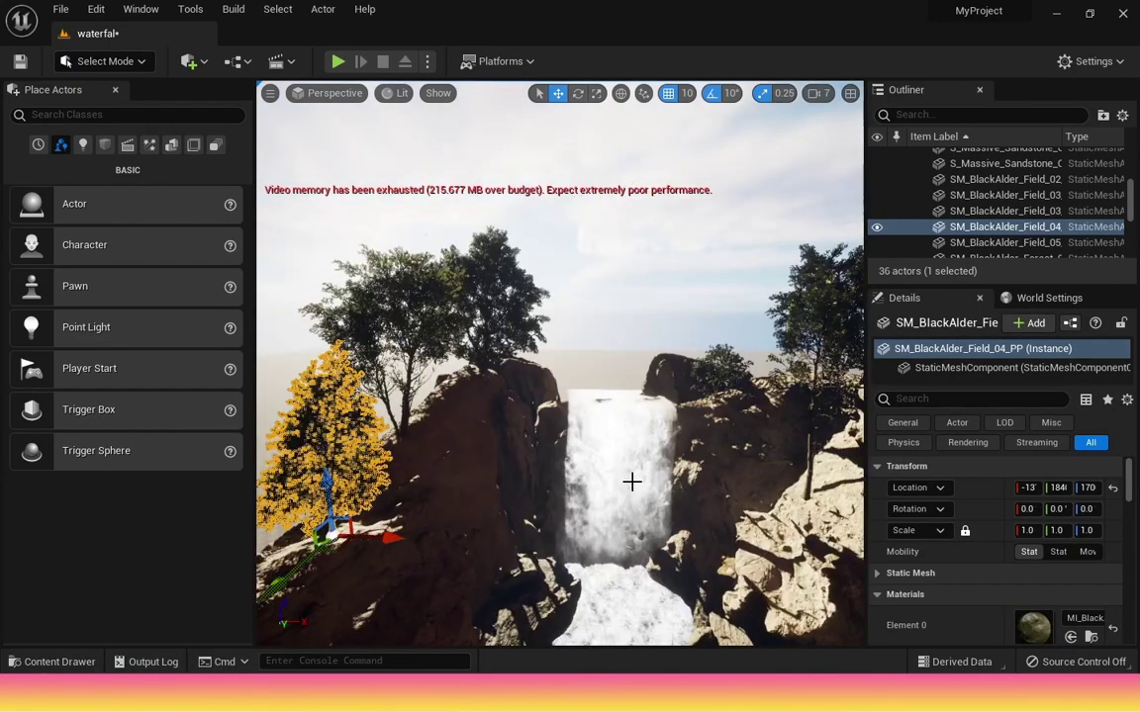
- Place another SM_BlackAlder_Forest_01_PP tree on the rocks at the waterfall's left edge and rescale it
left_click(538, 429)
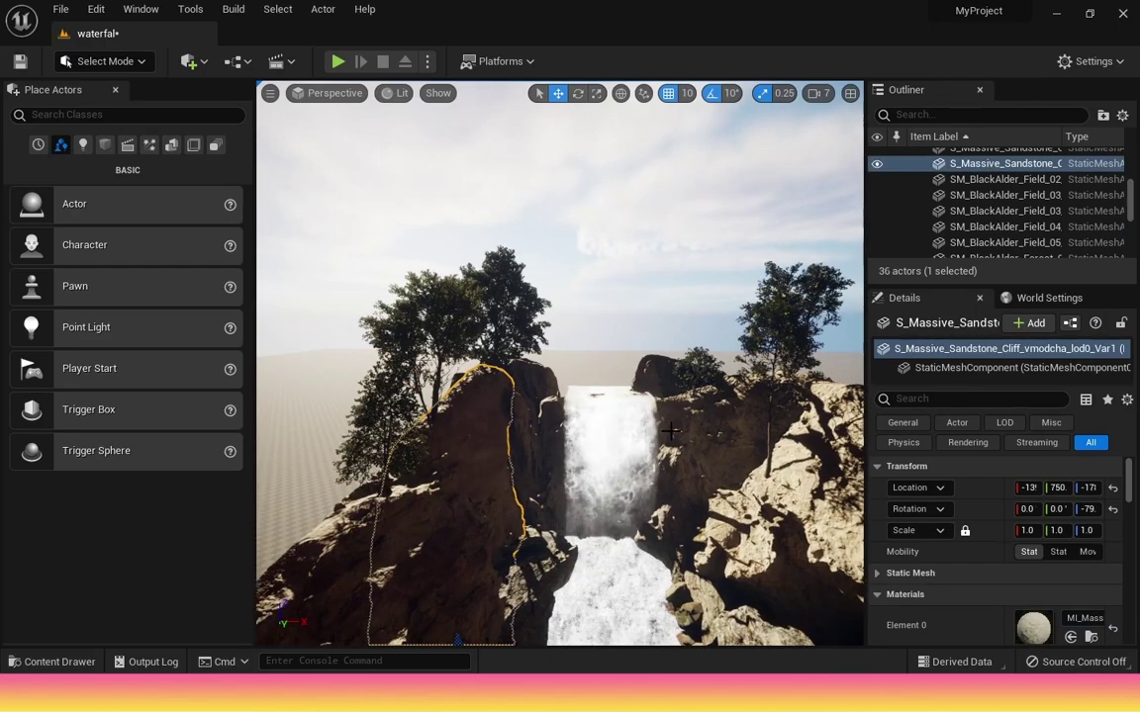
left_click(699, 438)
scroll(711, 442, "up", 8)
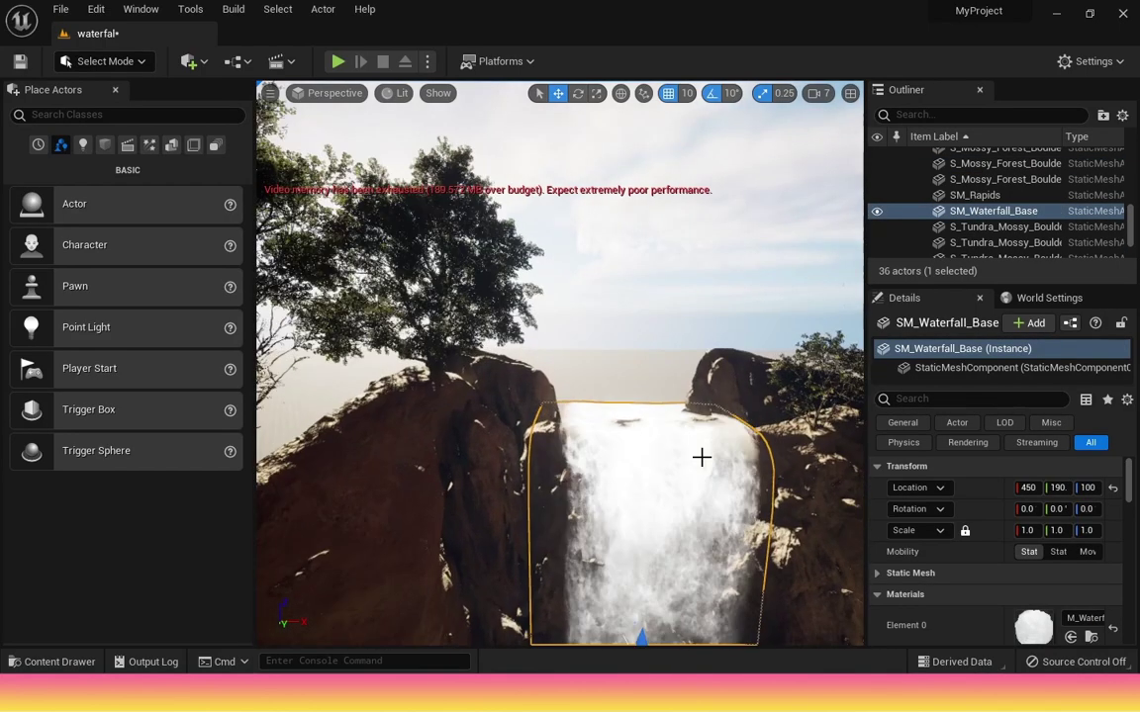
left_click(44, 661)
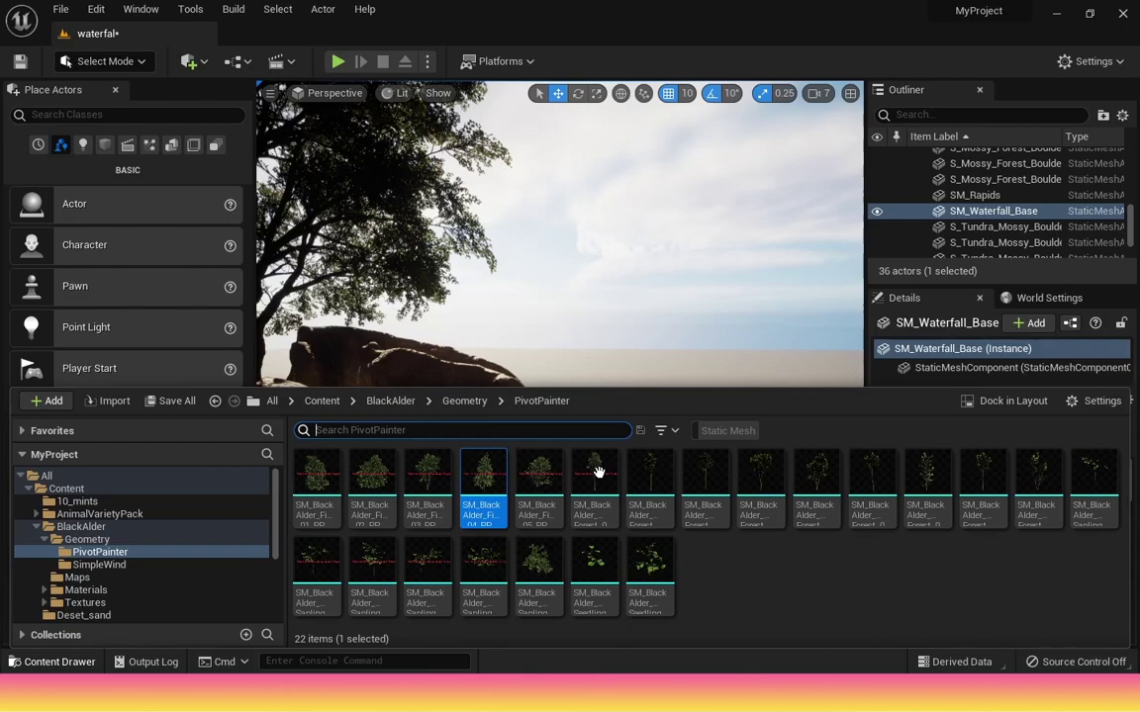
left_click_drag(599, 474, 573, 366)
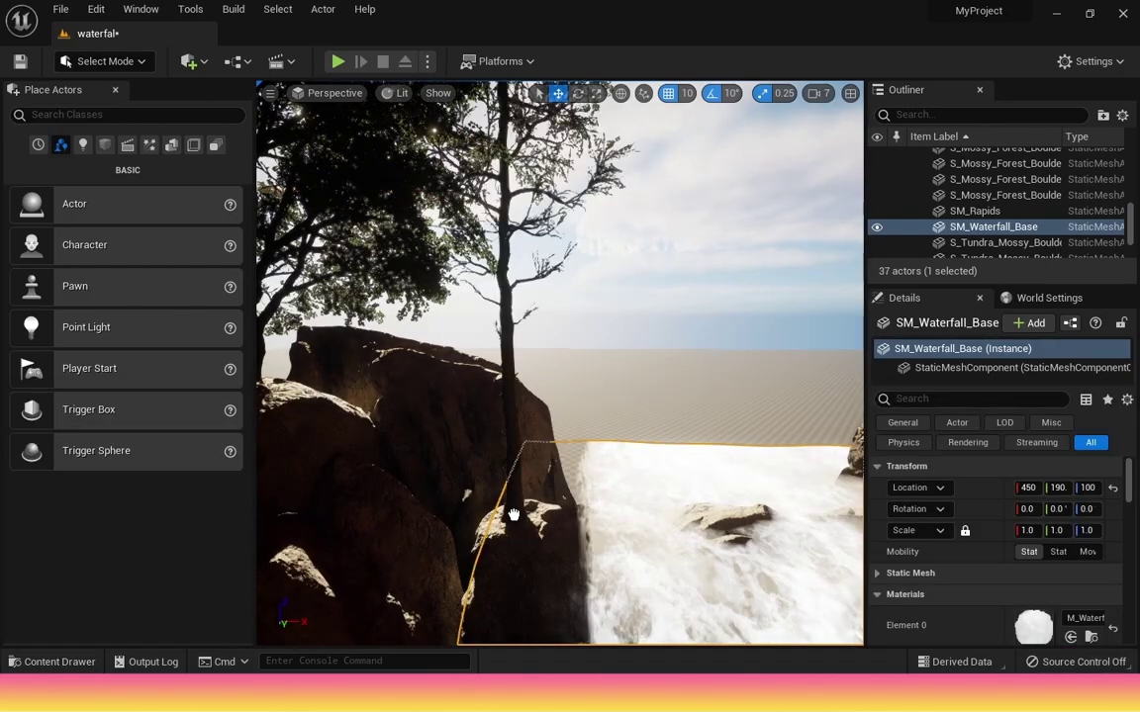
left_click(597, 96)
left_click_drag(512, 467, 511, 526)
left_click(700, 345)
scroll(696, 451, "down", 5)
- Try to shorten the SM_Rapids mesh by scaling it to 0.75 in Y, and undo the scaling
right_click_drag(685, 460, 841, 460)
left_click(542, 537)
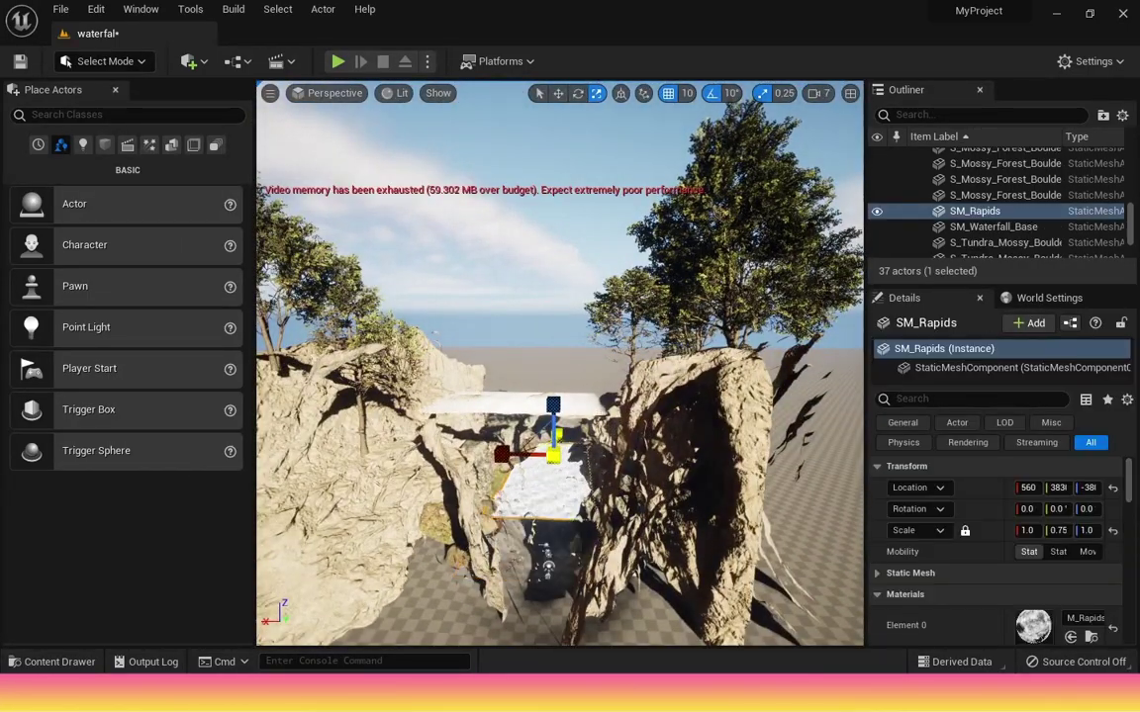
key("ctrl+z")
- Place the S_Roman_Statue_tgsibj3fa_lod0 mesh on the rocks at the right side of the waterfall's base
left_click(506, 451)
left_click(475, 457)
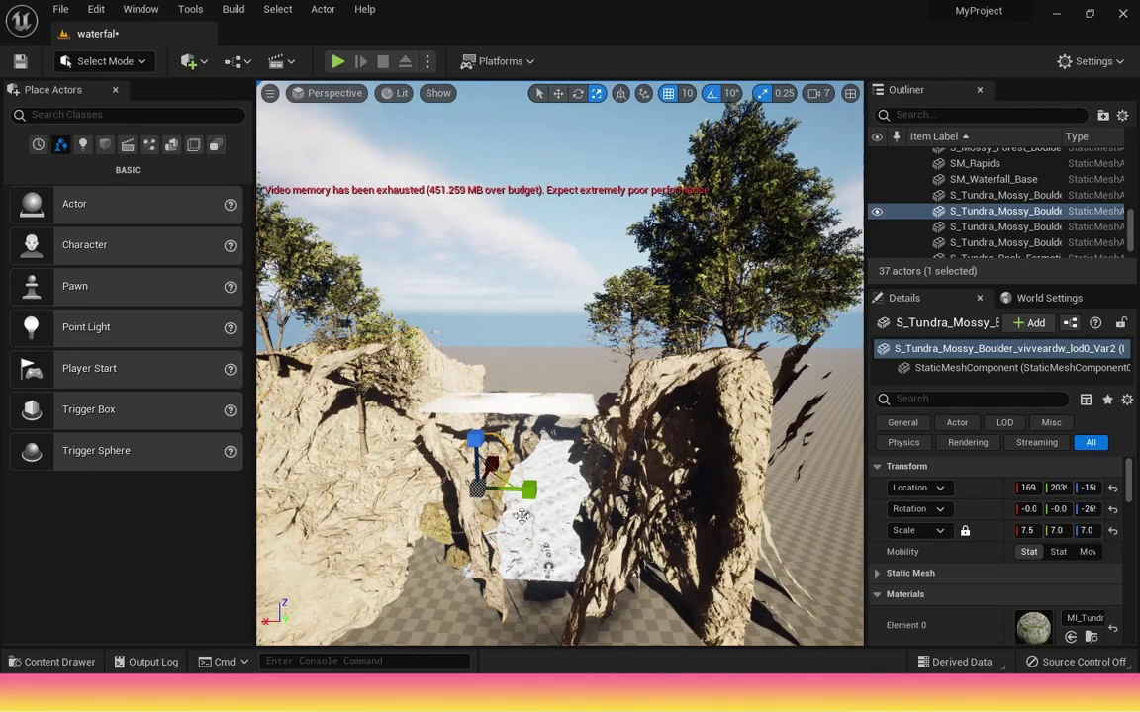
left_click(560, 344)
right_click_drag(560, 344, 776, 389)
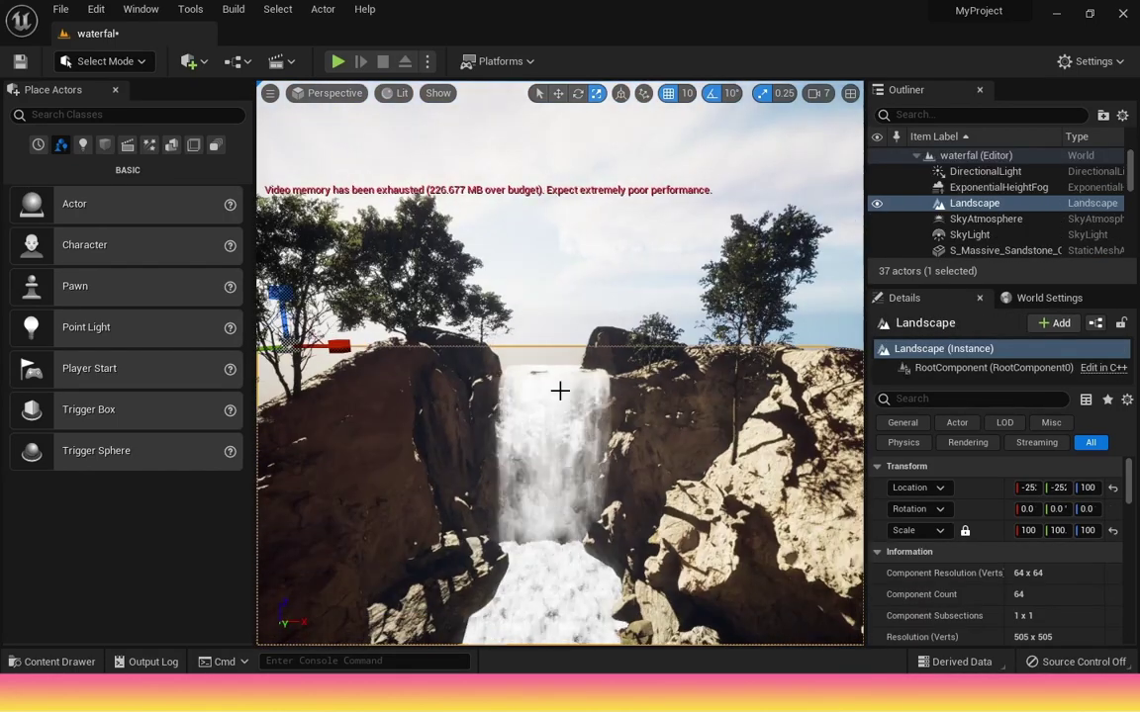
left_click(57, 662)
left_click(127, 552)
right_click(312, 469)
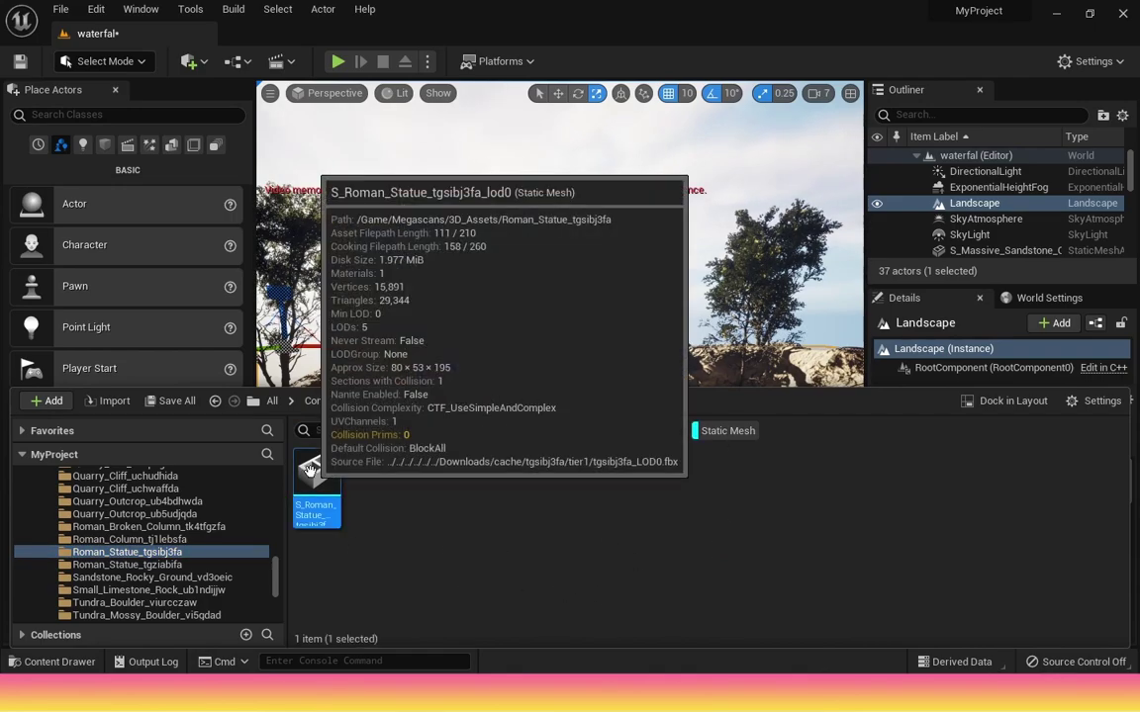
left_click(379, 517)
left_click_drag(319, 475, 576, 502)
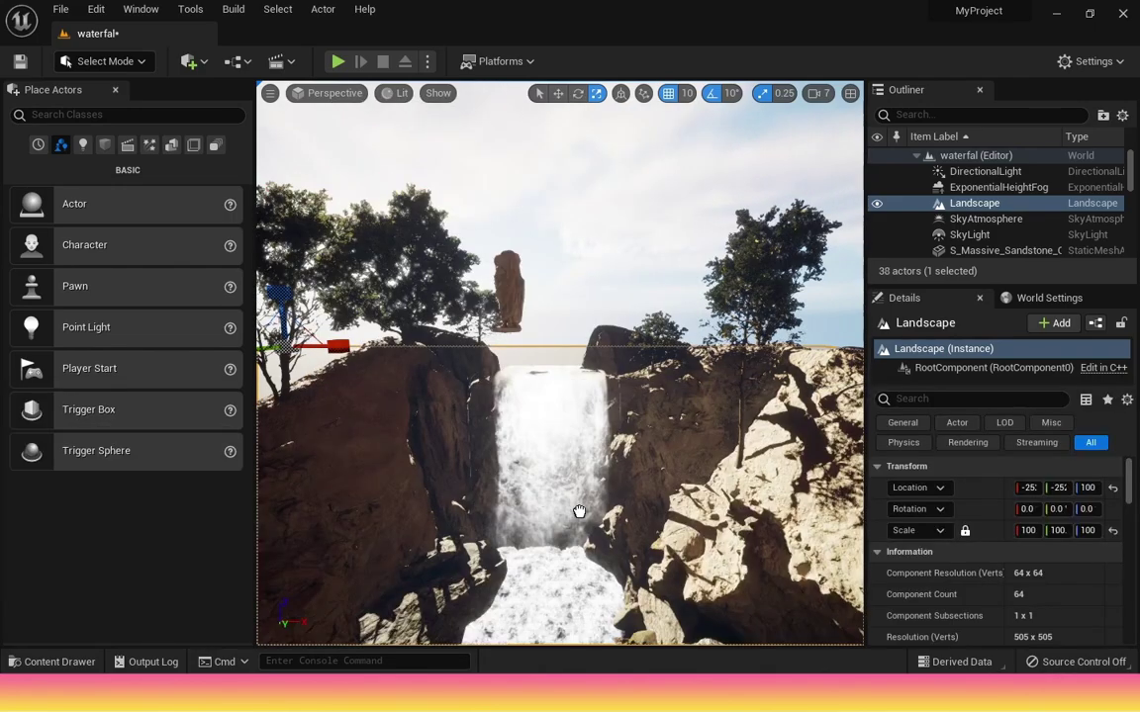
left_click_drag(598, 546, 598, 548)
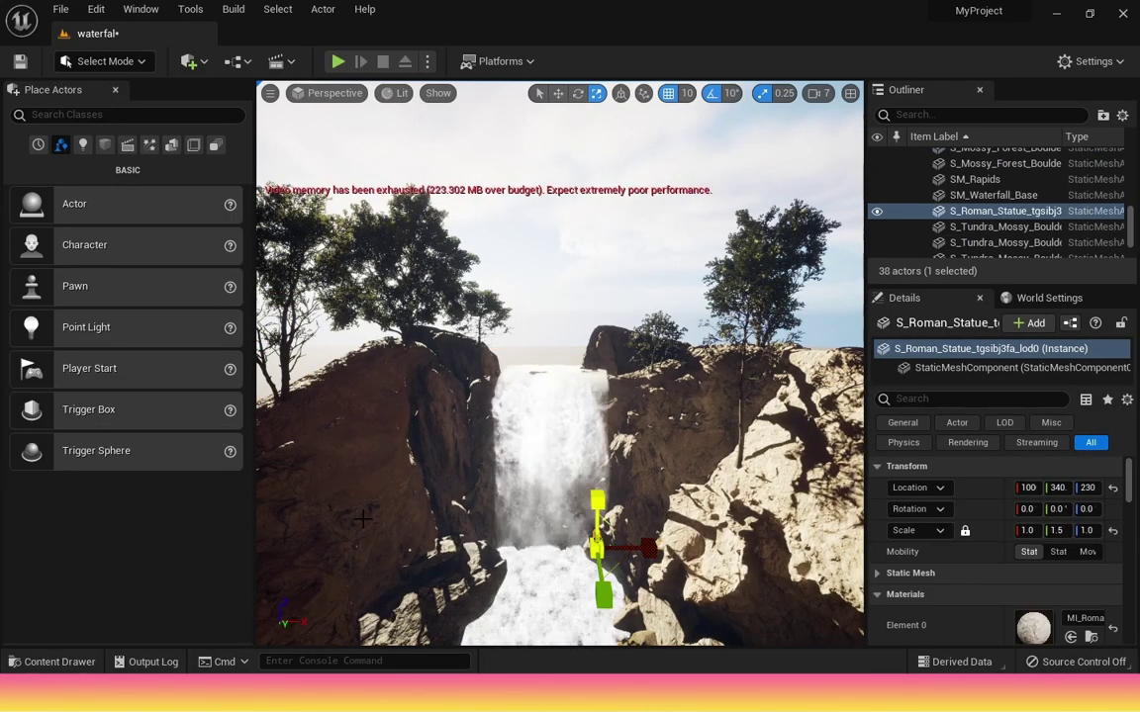
- Enlarge the Roman statue proportionally to a scale of 12 in X, 18 in Y and 12 in Z
left_click(1087, 531)
type("10")
key("Return")
scroll(521, 539, "up", 2)
right_click_drag(521, 539, 564, 565)
type("15")
key("Return")
type("13")
key("BackSpace")
type("2")
key("Return")
mouse_move(531, 484)
right_mouse_down()
mouse_move(485, 480)
mouse_move(531, 484)
right_mouse_up()
- Position the Roman statue low on the rocks at the waterfall's right edge and rotate it to 30° about Z
left_click(558, 94)
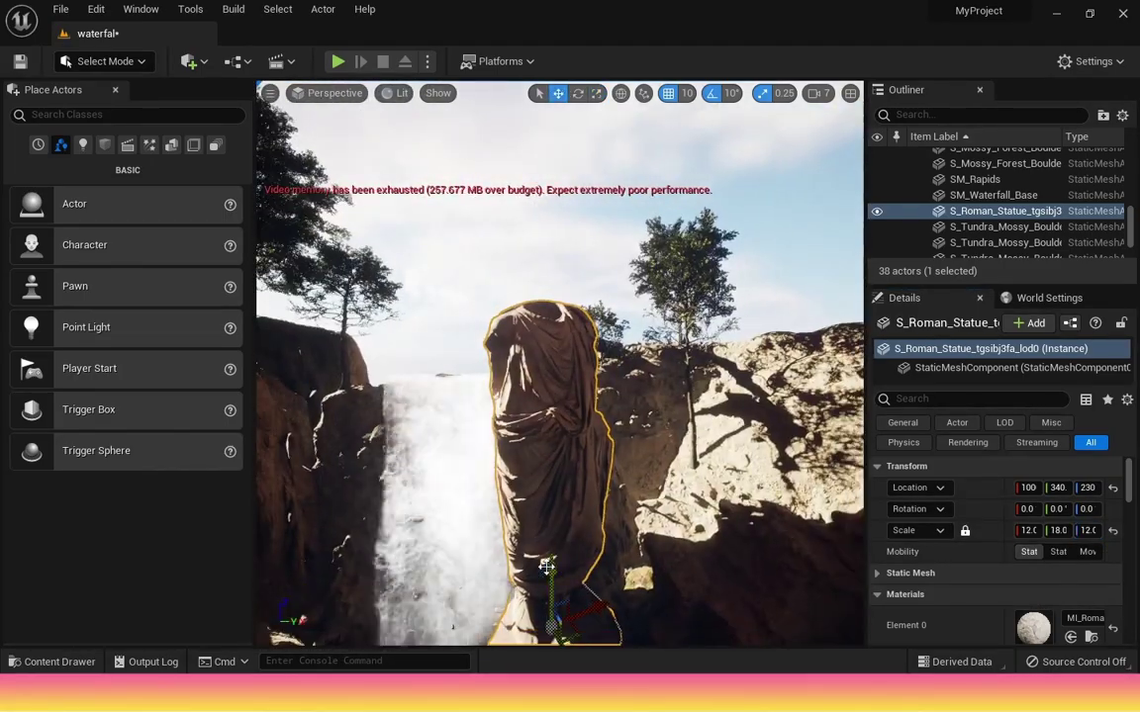
left_click_drag(561, 617, 639, 591)
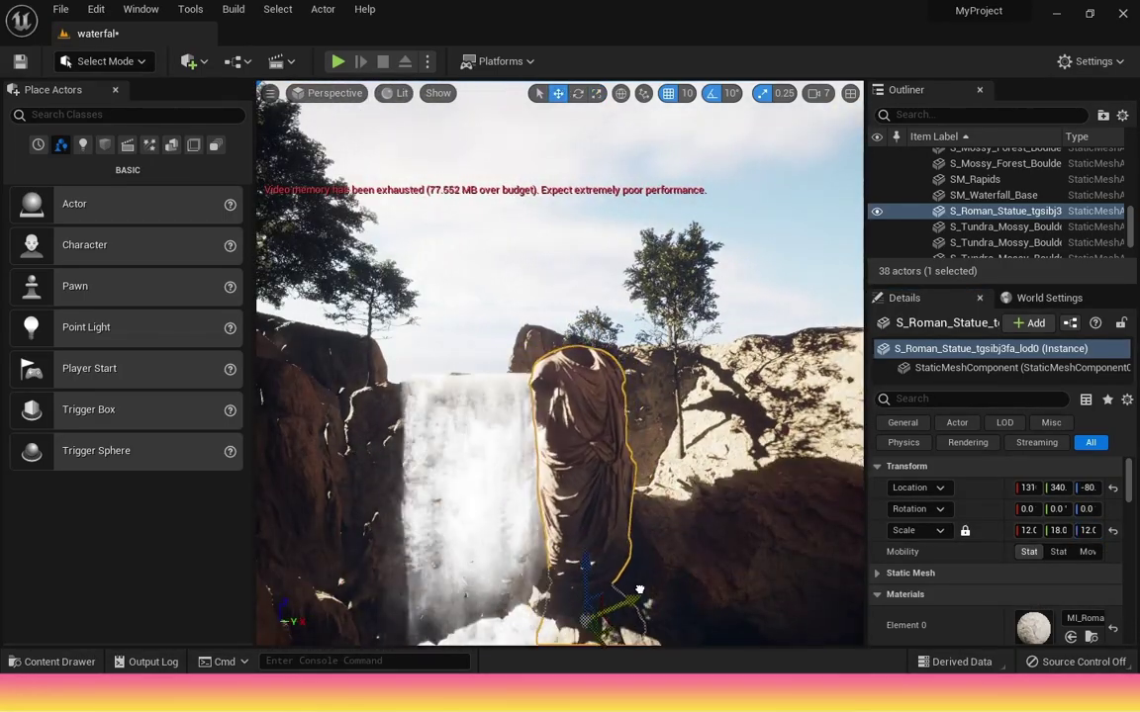
left_click(577, 94)
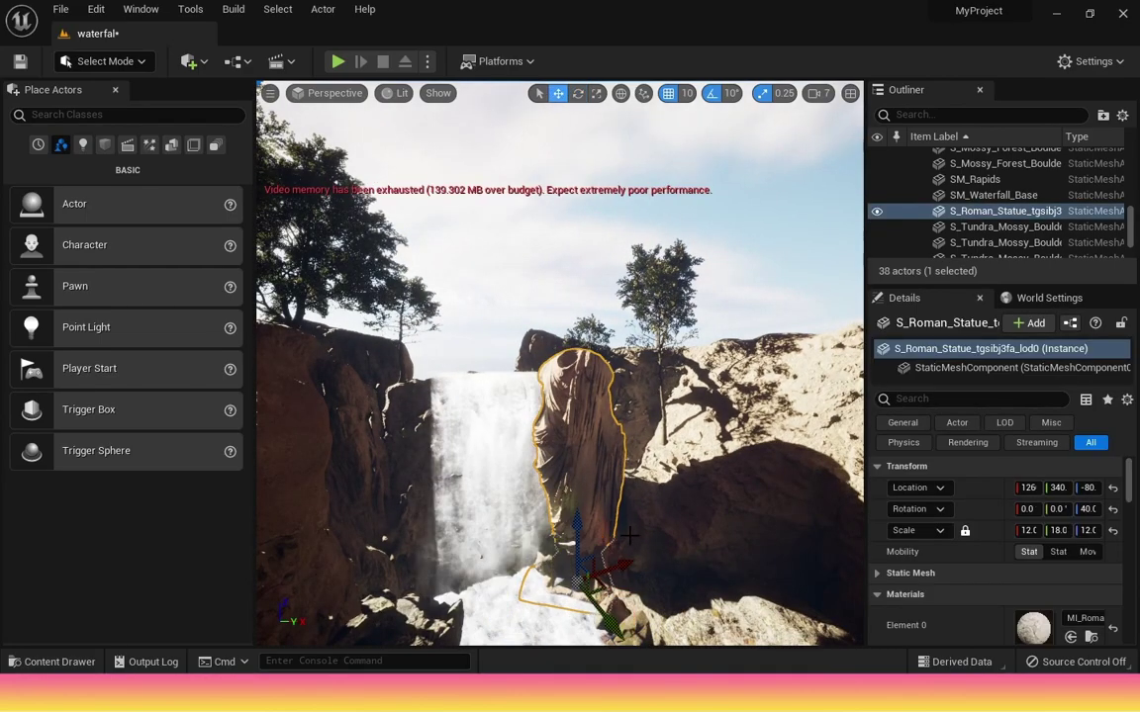
left_click_drag(606, 627, 623, 629)
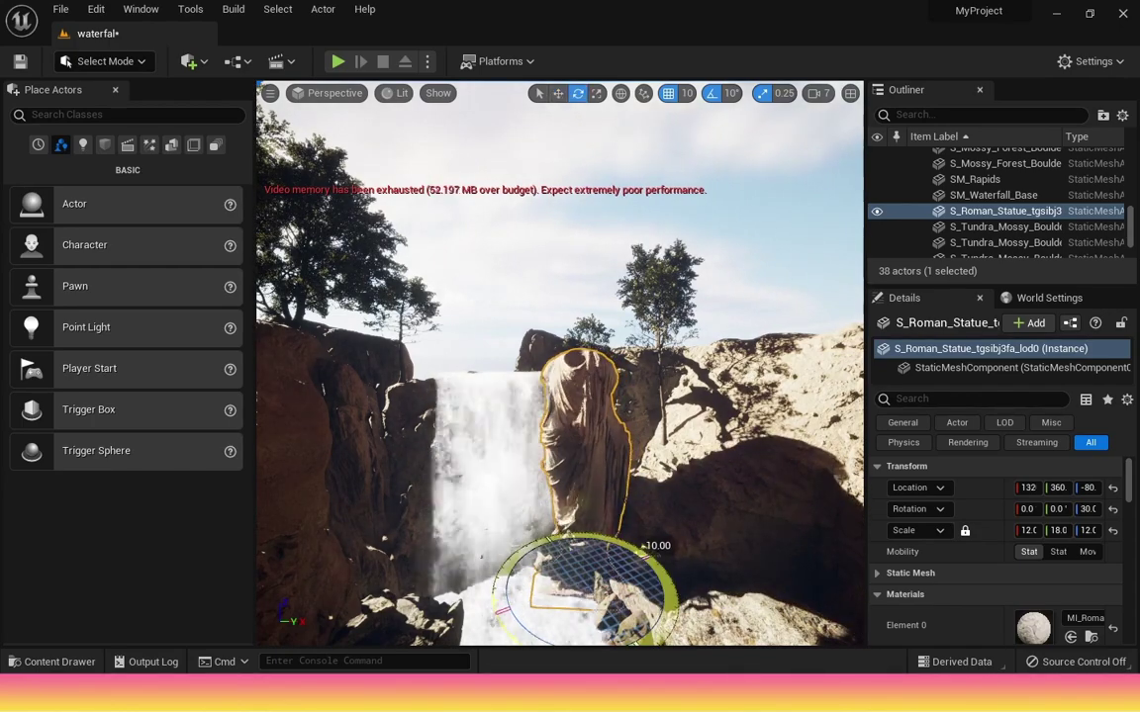
left_click_drag(586, 605, 644, 606)
left_click(558, 94)
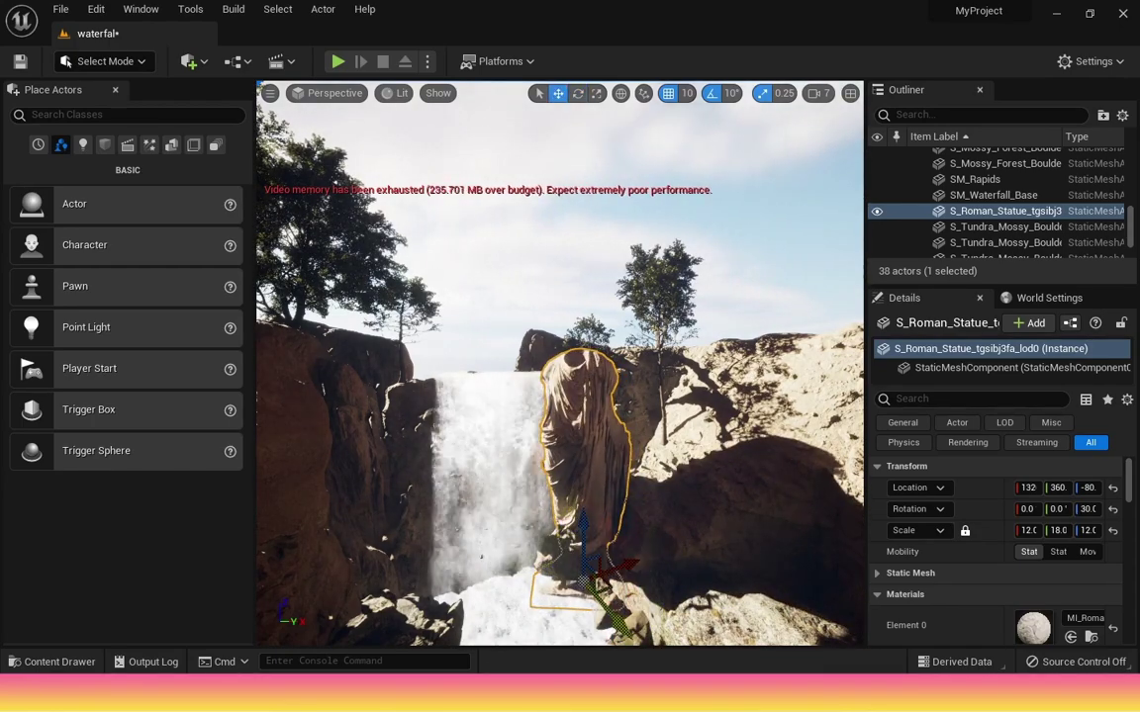
left_click(638, 631)
- Increase the Roman statue's scale proportionally to 13 in X, 19.5 in Y and 13 in Z
left_click(1087, 534)
left_click(585, 465)
left_click(1087, 531)
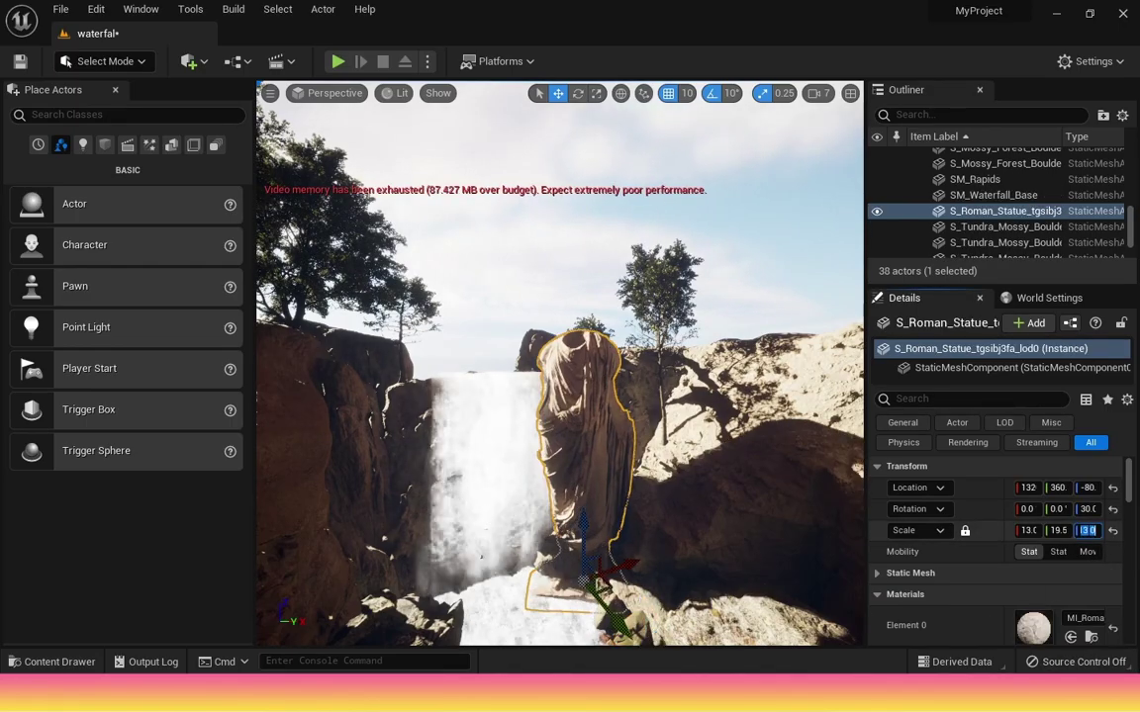
- Examine the enlarged statue beside the waterfall from the downstream side and from low angles
right_click_drag(584, 465, 554, 465)
key("w")
key("w")
mouse_move(565, 583)
right_mouse_down()
mouse_move(514, 576)
mouse_move(575, 579)
right_mouse_up()
key("s")
key("w")
right_click_drag(578, 525, 493, 574)
key("s")
key("w")
key("w")
- Place the S_Roman_Broken_Column_tk4tfgzfa mesh at the waterfall's left edge and set its scale to 5
key("ctrl+space")
left_click(185, 566)
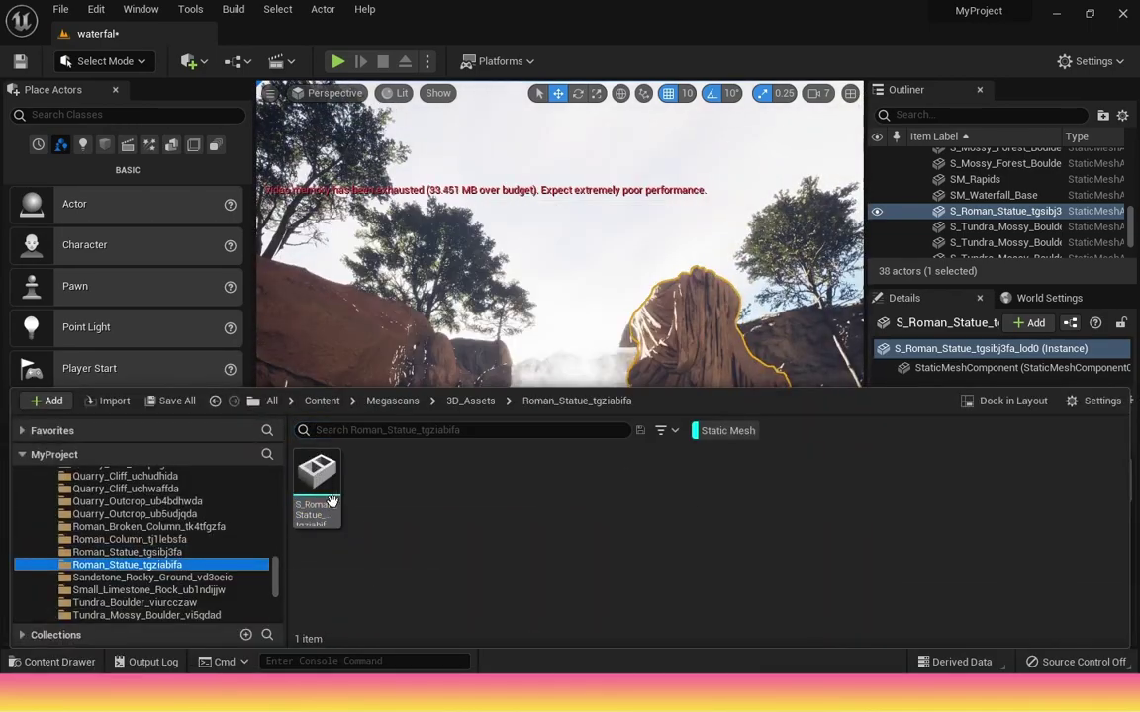
left_click(326, 475)
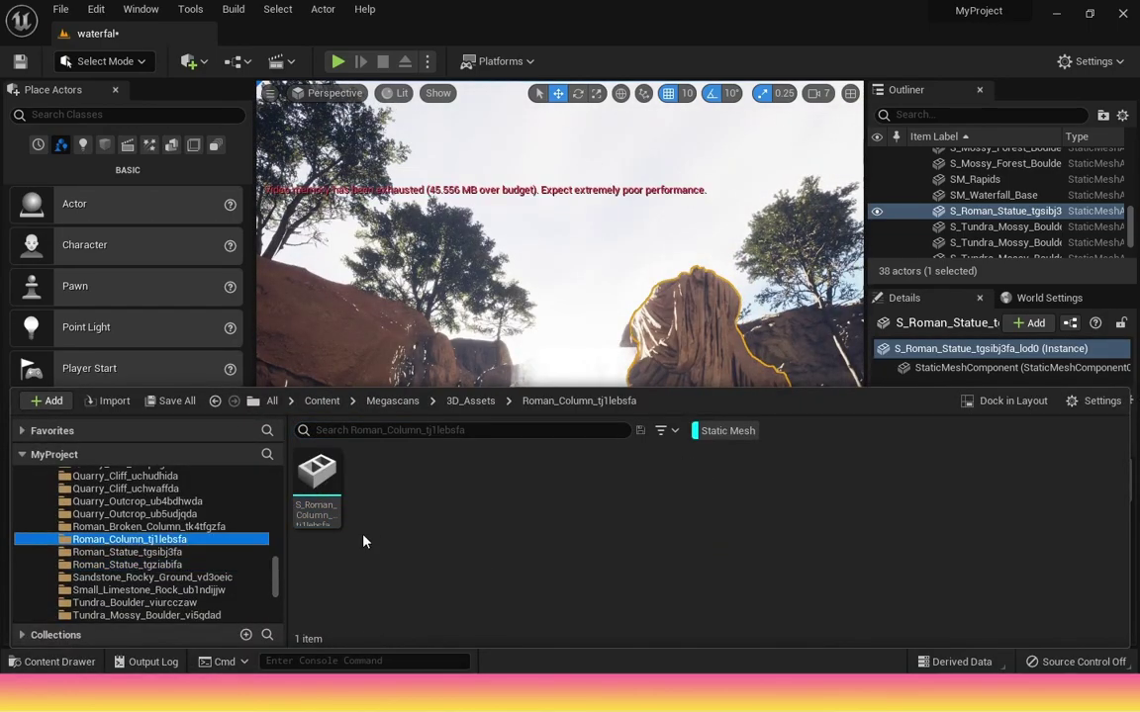
left_click(349, 494)
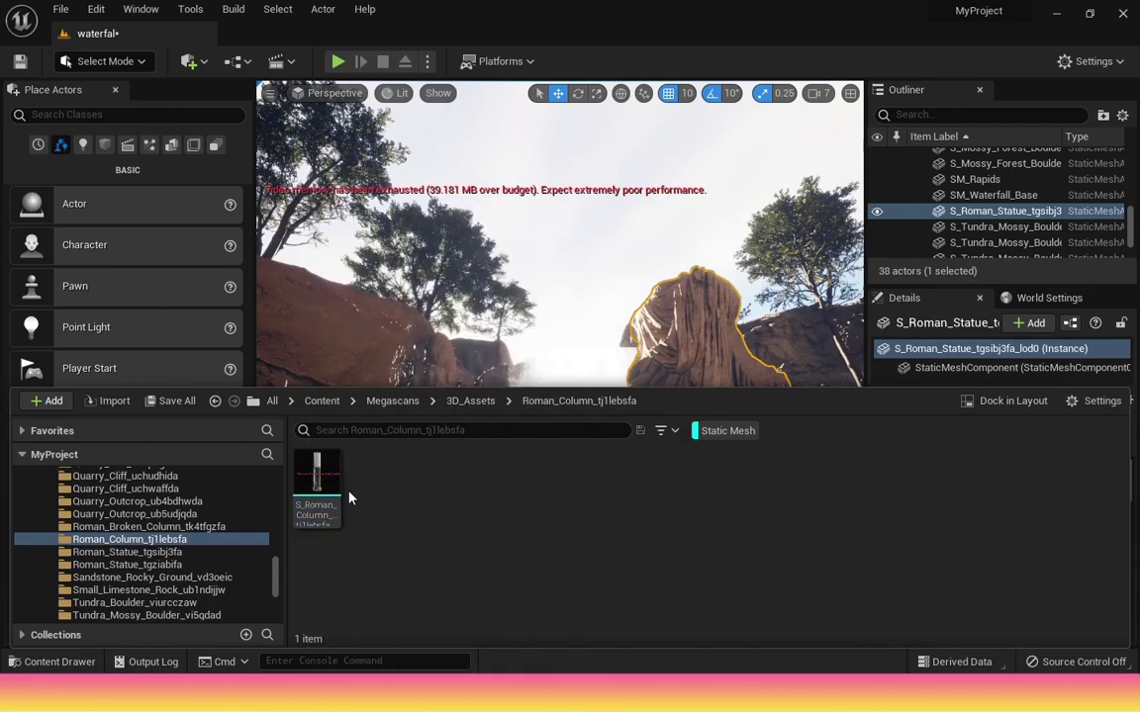
left_click(132, 532)
left_click_drag(325, 491, 483, 569)
left_click(1087, 532)
type("10")
key("Return")
type("5")
key("Return")
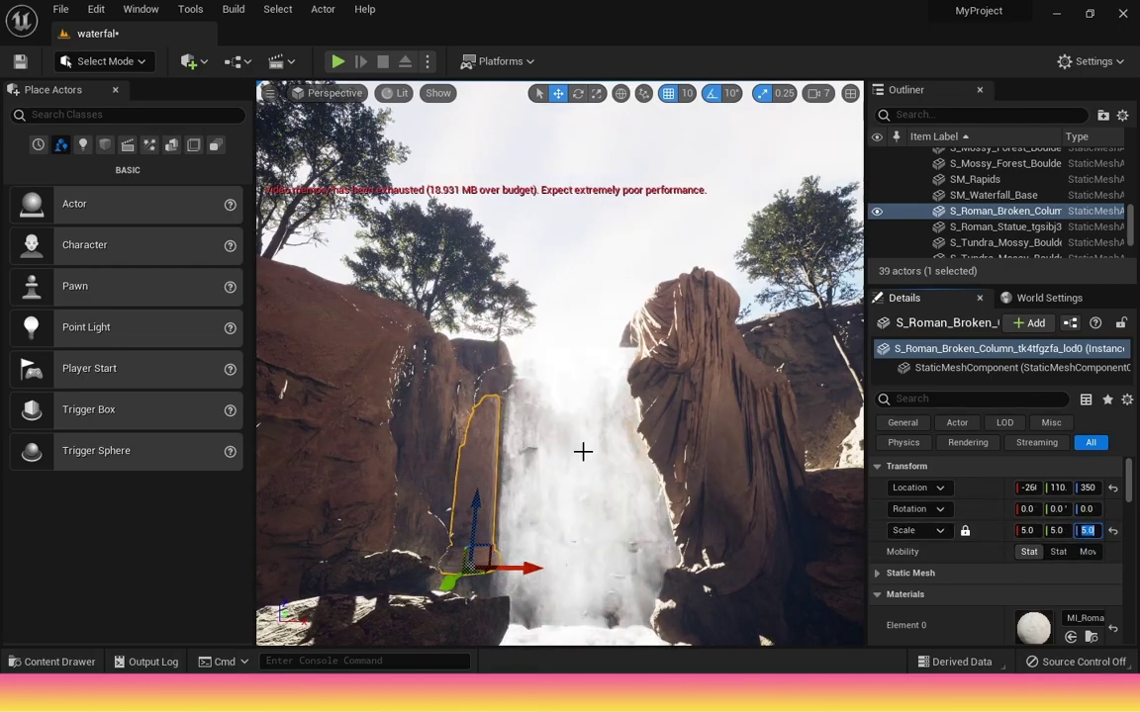
- Lower the broken column into the rocks against the cliff at the waterfall's left edge
right_click_drag(583, 451, 577, 443)
left_click_drag(486, 526, 469, 556)
left_click(577, 93)
left_click(591, 297)
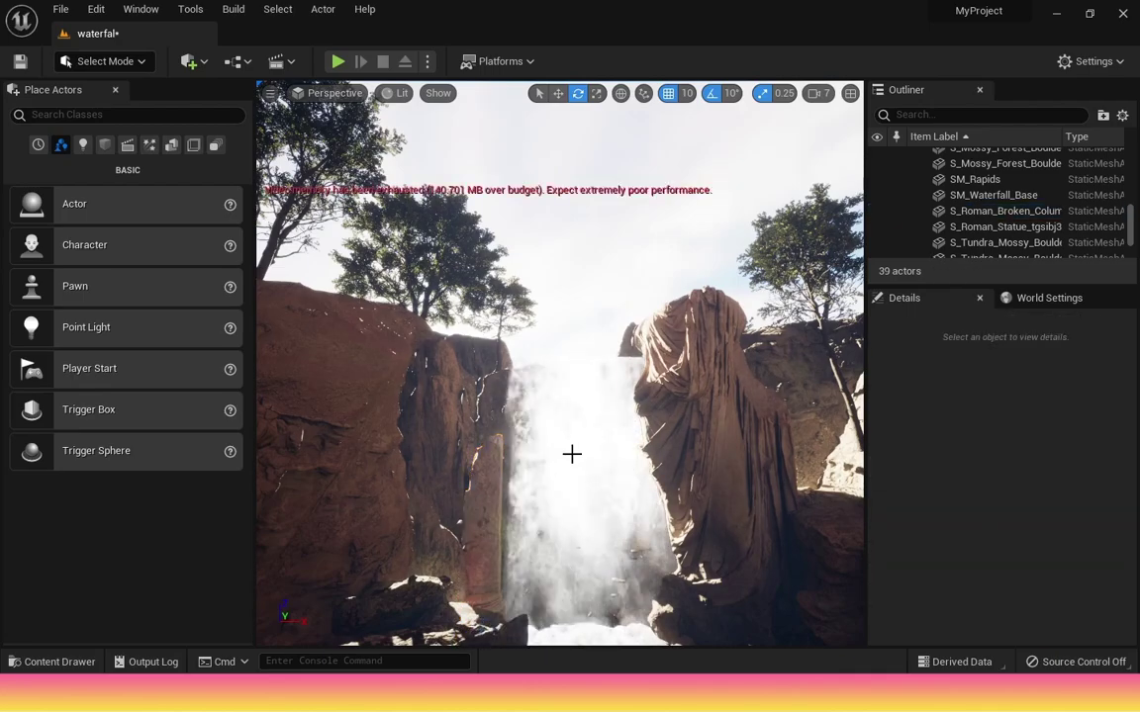
- Place a second Roman broken column on the left bank, scale it to 4 and tilt it
scroll(557, 549, "up", 2)
right_click_drag(557, 549, 482, 549)
left_click(56, 659)
left_click_drag(316, 481, 550, 381)
left_click(505, 598)
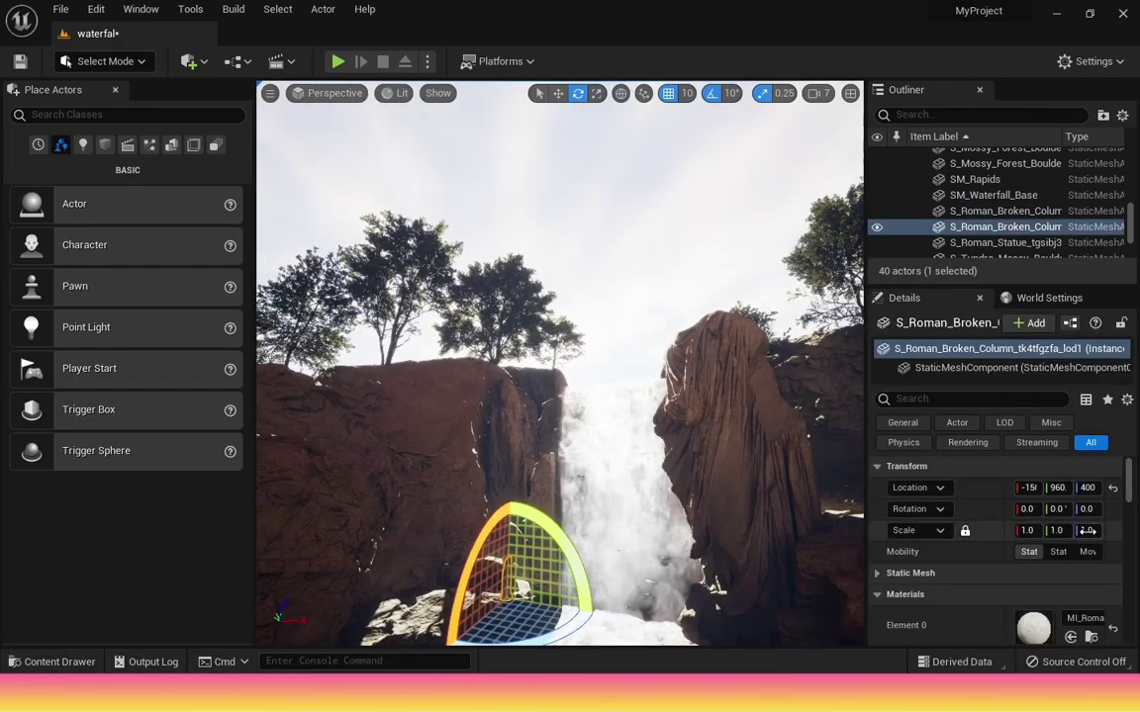
key("s")
right_click_drag(581, 616, 534, 616)
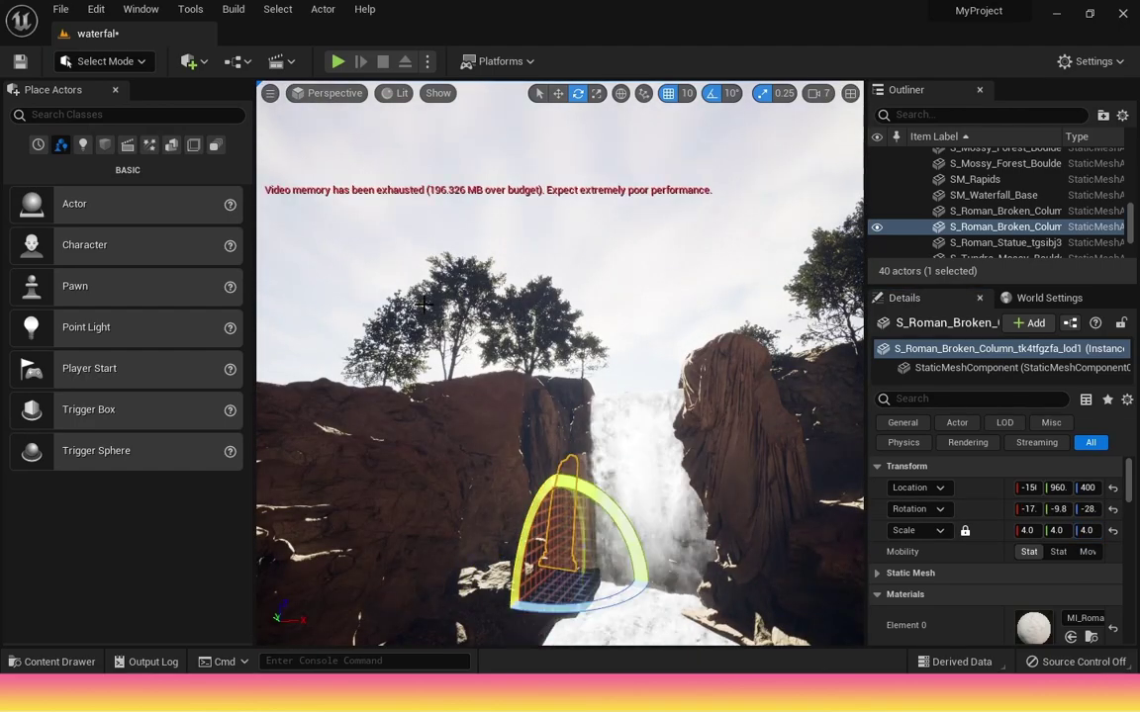
- Move the tilted broken column against the left cliff and sink its base into the mossy rock
key("w")
scroll(566, 594, "up", 1)
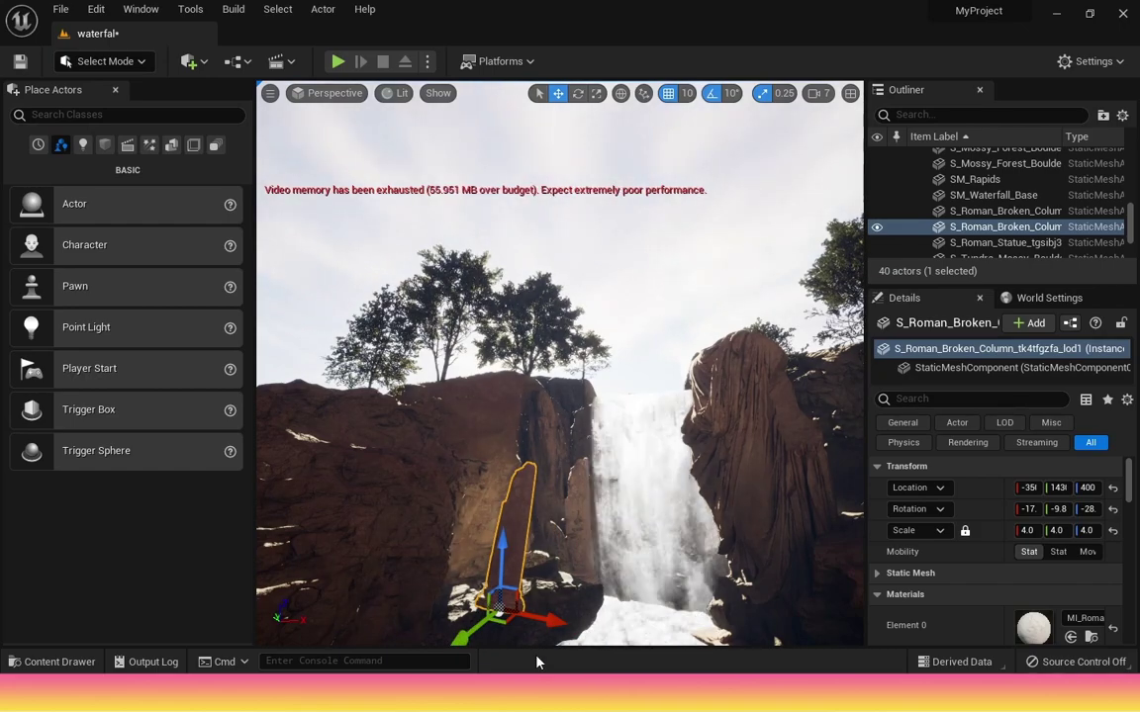
left_click_drag(505, 543, 504, 552)
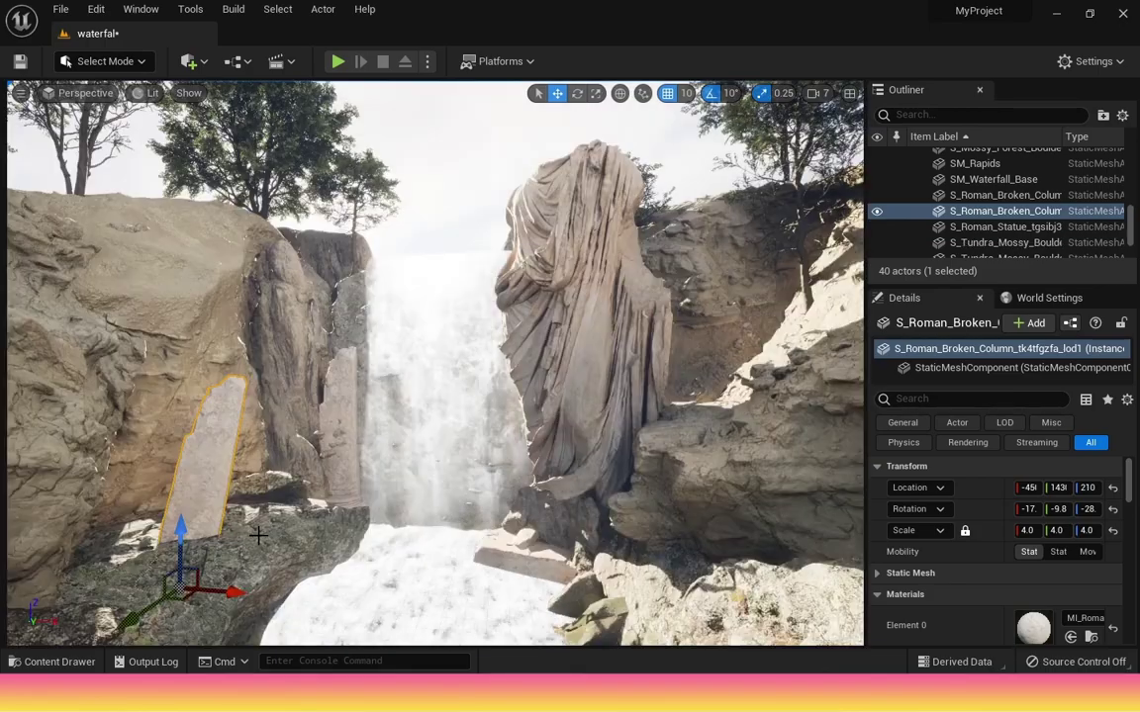
- Duplicate the tilted broken column toward the stream and rotate the copy so it lies on its side
left_click_drag(235, 591, 477, 596, "alt")
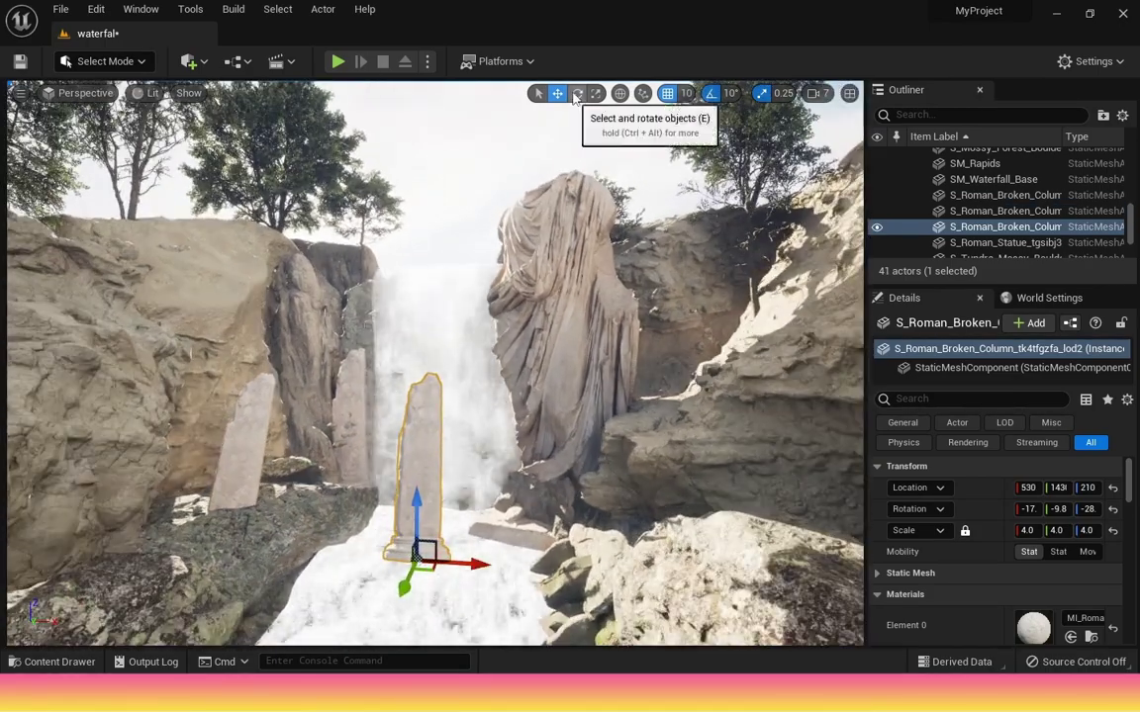
left_click(577, 93)
left_click_drag(496, 559, 501, 641)
left_click_drag(403, 515, 411, 470)
- Position the fallen column across the foot of the waterfall at the head of the rapids
left_click(557, 93)
left_click_drag(404, 584, 382, 486)
mouse_move(359, 555)
left_mouse_down()
mouse_move(387, 534)
mouse_move(369, 550)
left_mouse_up()
mouse_move(407, 584)
right_mouse_down()
mouse_move(396, 585)
mouse_move(431, 585)
mouse_move(401, 584)
right_mouse_up()
left_click_drag(368, 541, 376, 537)
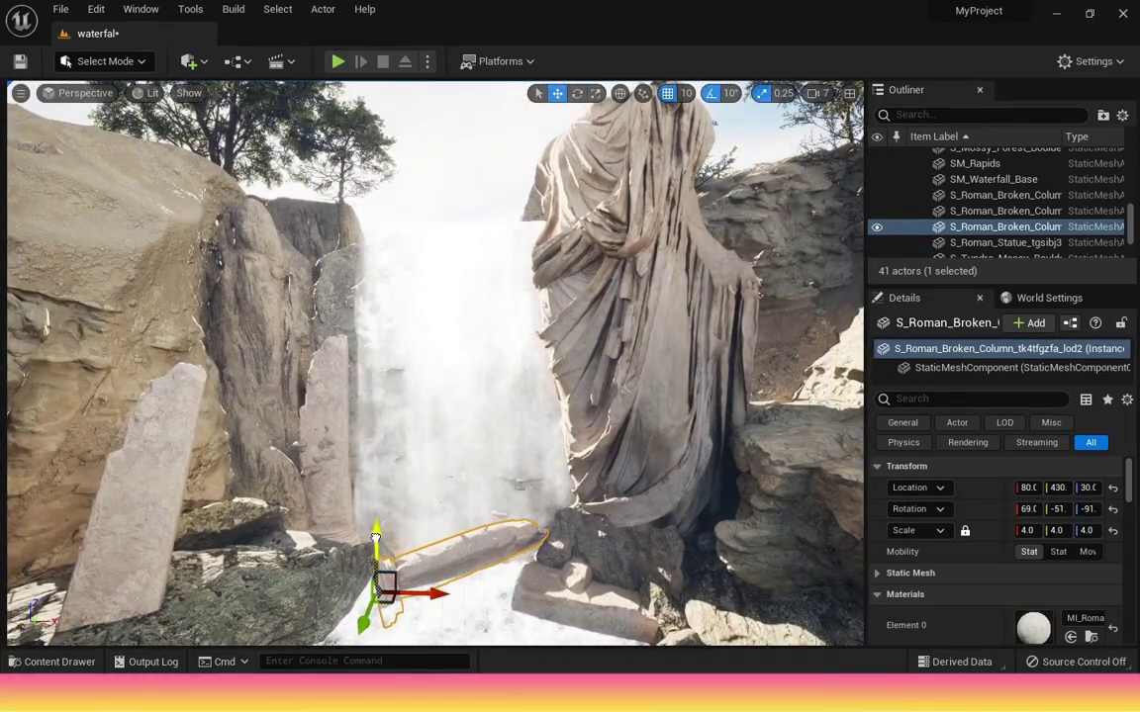
left_click_drag(366, 620, 371, 610)
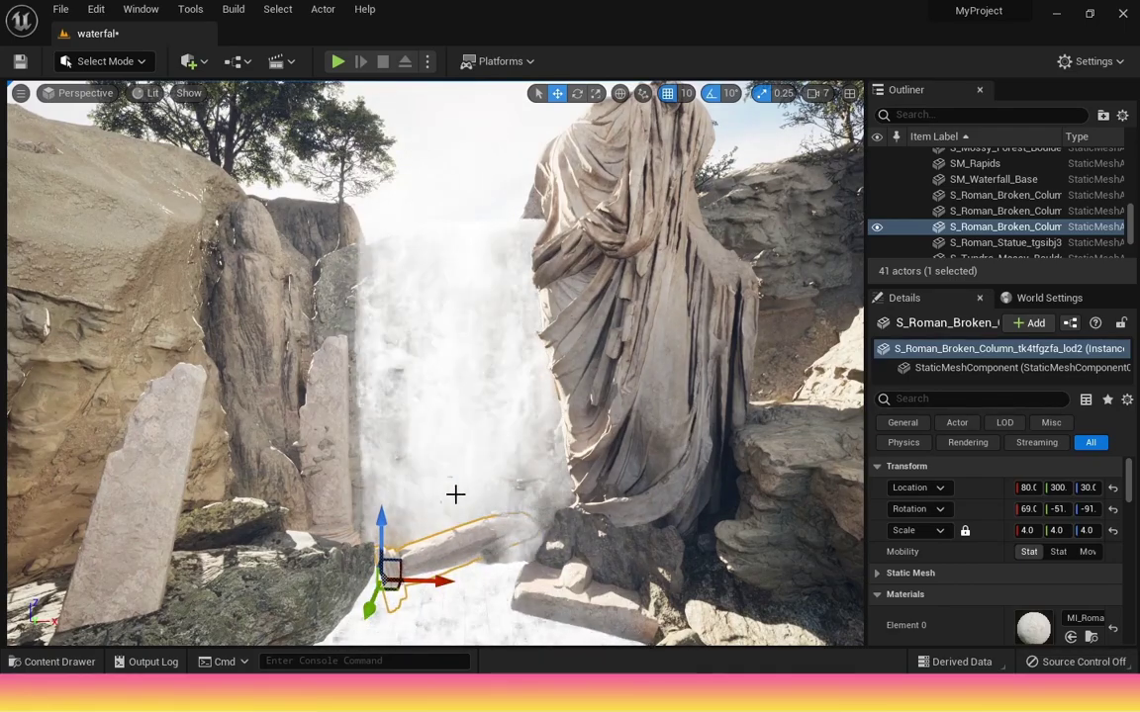
- Place the S_Tundra_Mossy_Boulder_vivveardw_lod0_Var3 mesh at the fallen column's right end and set its scale to 2
left_click(61, 663)
left_click_drag(907, 552, 511, 557)
left_click(1029, 531)
type("2")
key("Return")
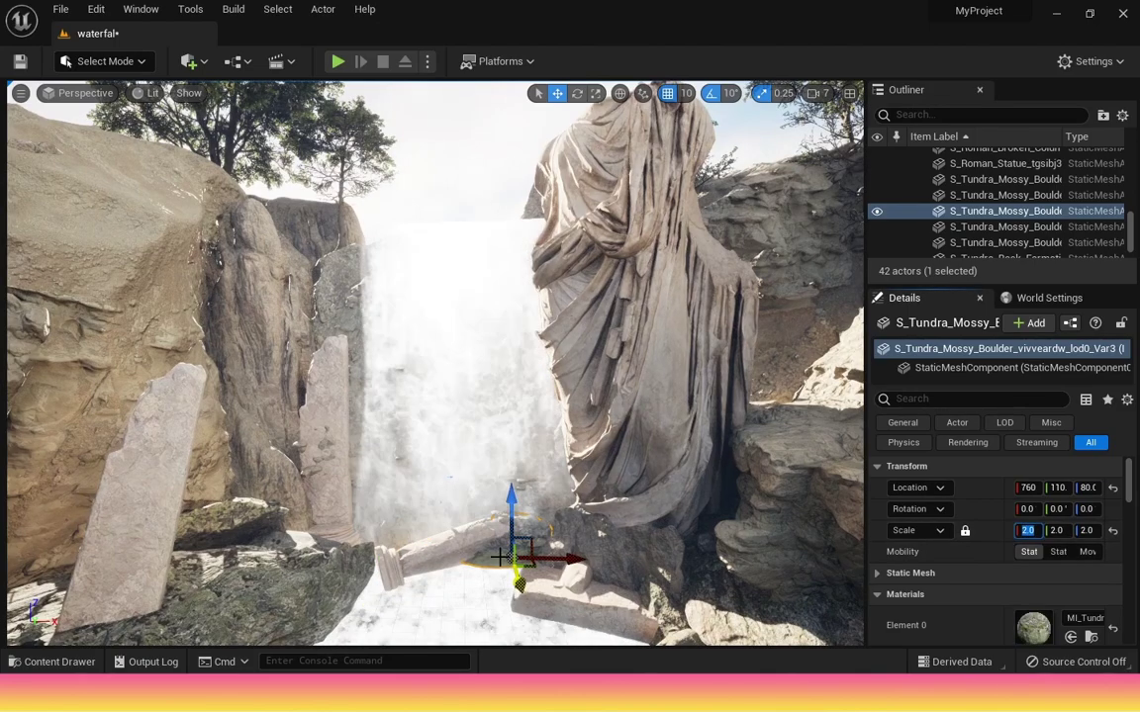
- Nudge the fallen column and lower the new mossy boulder into the water beside it
right_click_drag(501, 557, 503, 560)
right_click_drag(557, 588, 557, 583)
key("w")
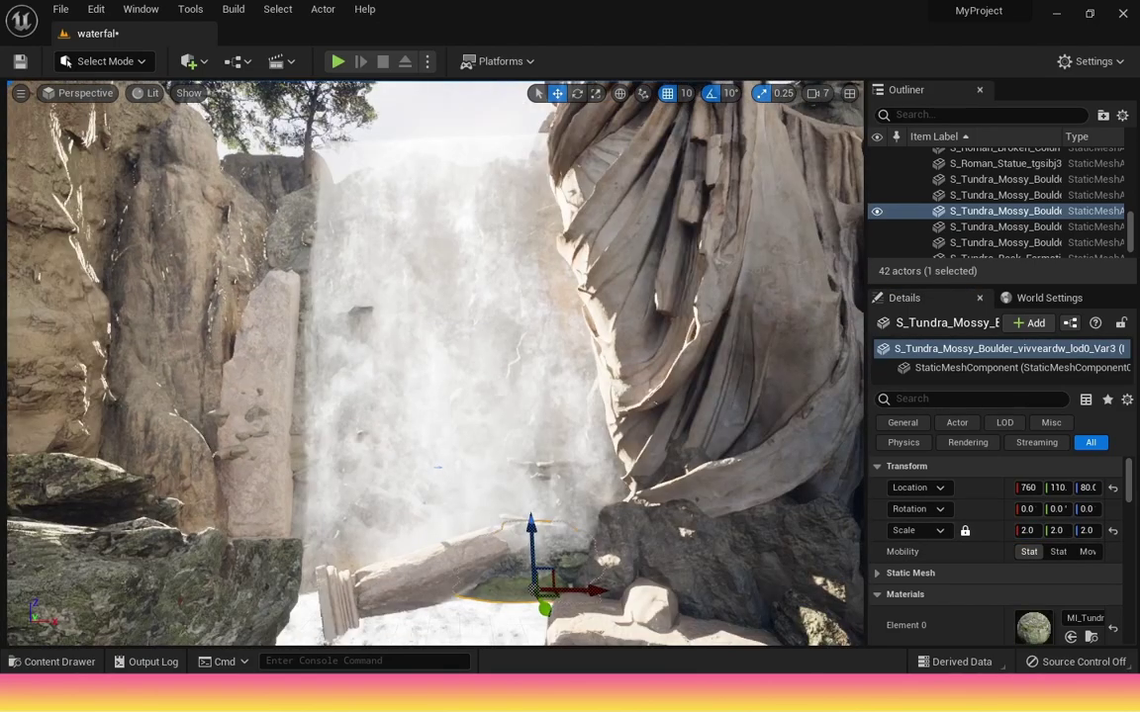
left_click(435, 574)
left_click_drag(314, 628, 300, 641)
left_click(531, 586)
mouse_move(544, 610)
left_mouse_down()
mouse_move(556, 638)
mouse_move(547, 618)
left_mouse_up()
left_click_drag(536, 529, 539, 585)
right_click_drag(540, 585, 538, 580)
- Try a Var4 tundra mossy boulder at scale 3 beside the left bank, rotated to -60° about Z, and delete it
left_click(53, 663)
left_click_drag(863, 553, 355, 501)
left_click_drag(332, 576, 334, 577)
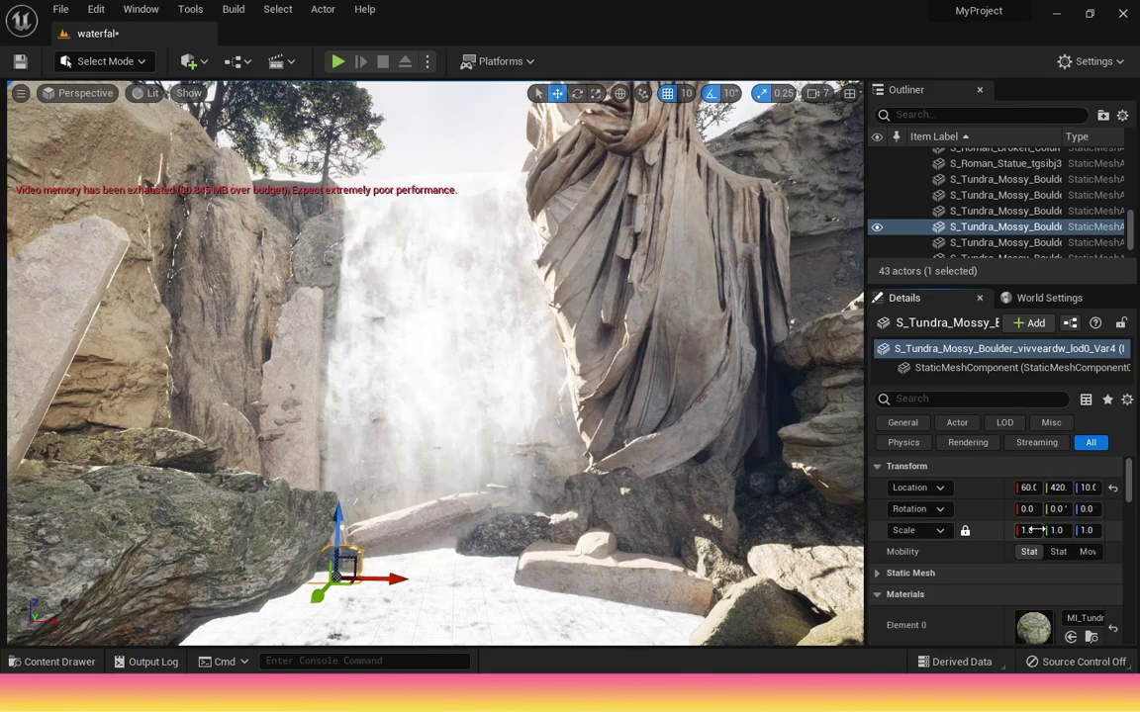
left_click(1032, 532)
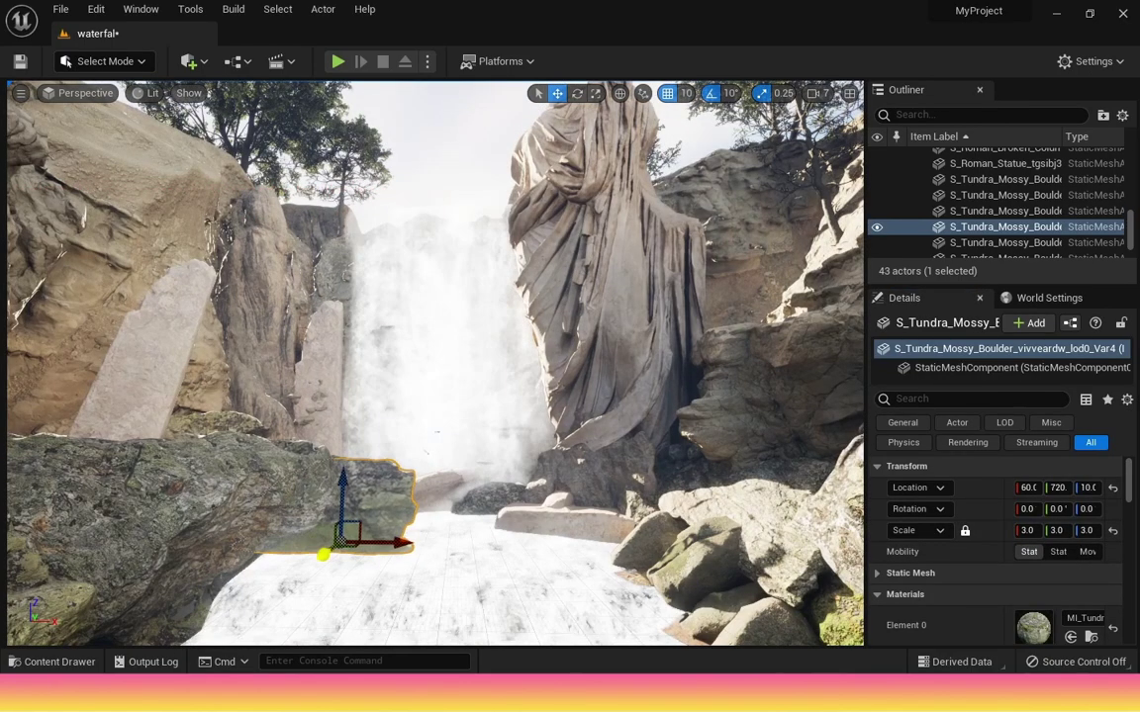
left_click_drag(323, 555, 316, 566)
left_click_drag(343, 483, 343, 506)
left_click(577, 94)
left_click_drag(422, 574, 494, 550)
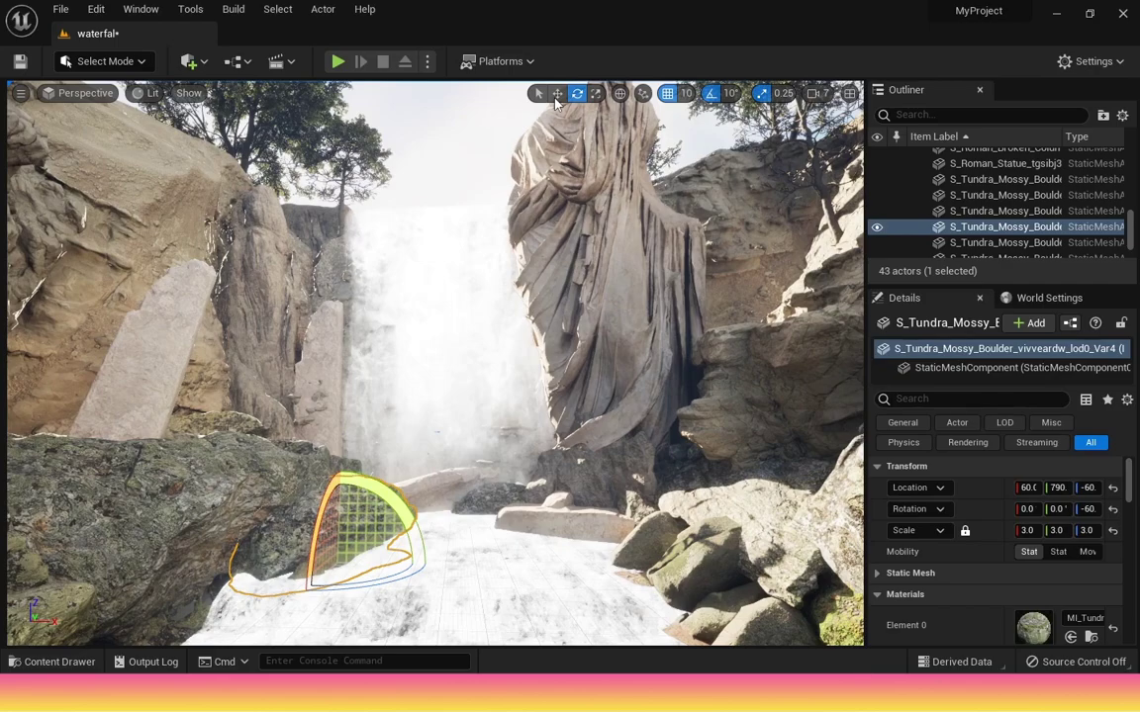
left_click(557, 94)
mouse_move(338, 524)
left_mouse_down()
mouse_move(339, 507)
mouse_move(338, 542)
left_mouse_up()
key("Delete")
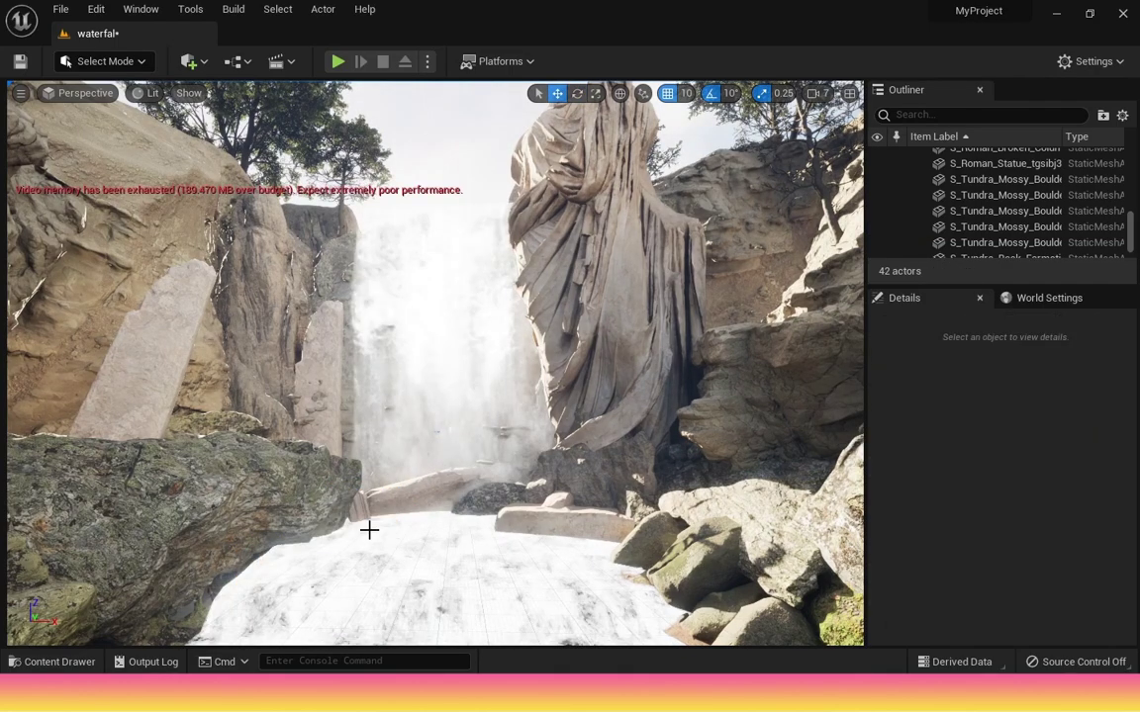
- Place all static meshes from the Megascans 3D_Plants folder together at the fallen column's left end
left_click(58, 662)
double_click(87, 540)
left_click(87, 552)
left_click(777, 543)
key("ctrl+a")
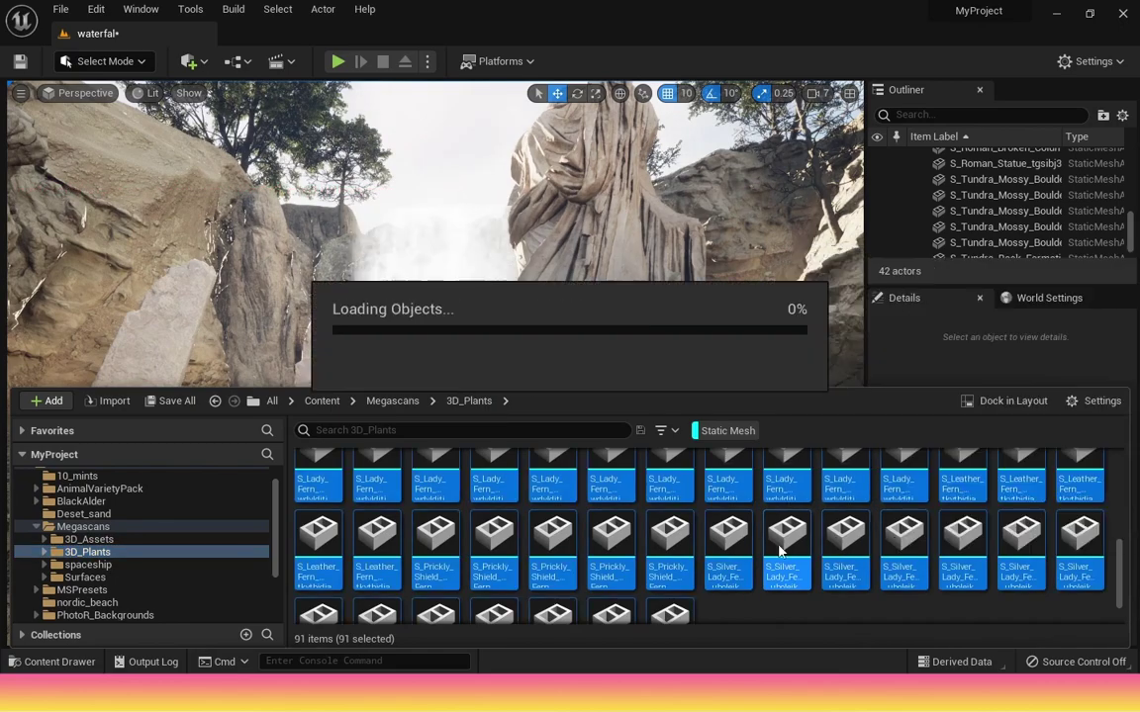
right_click(778, 543)
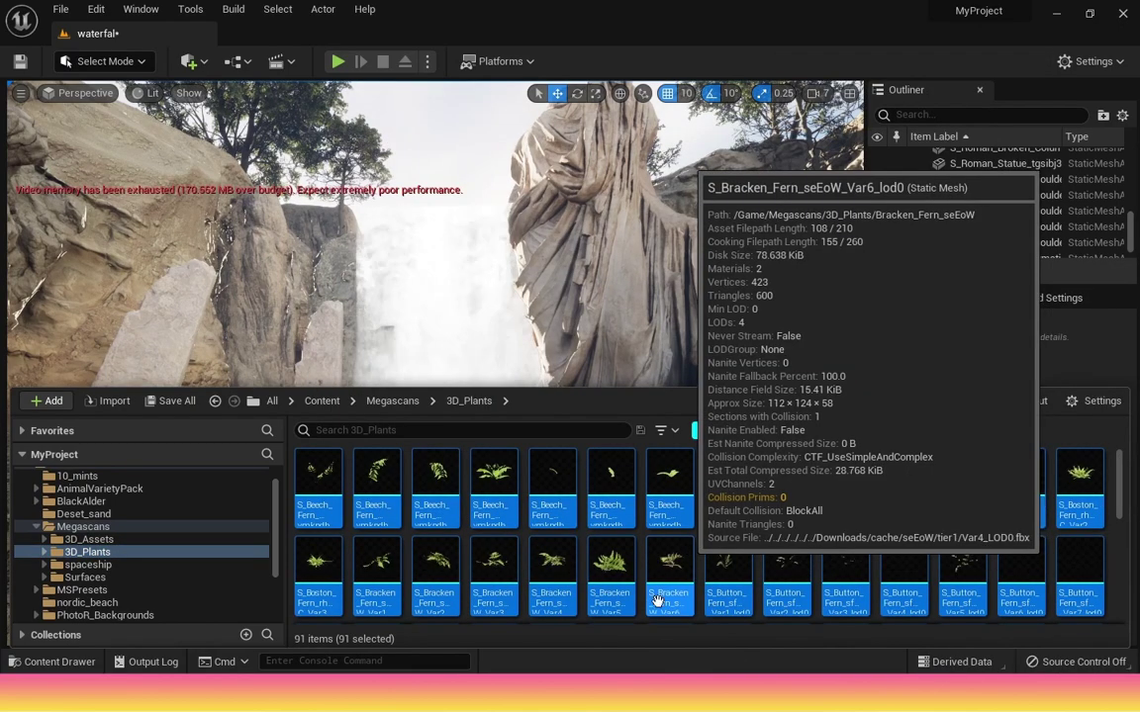
left_click_drag(730, 600, 369, 515)
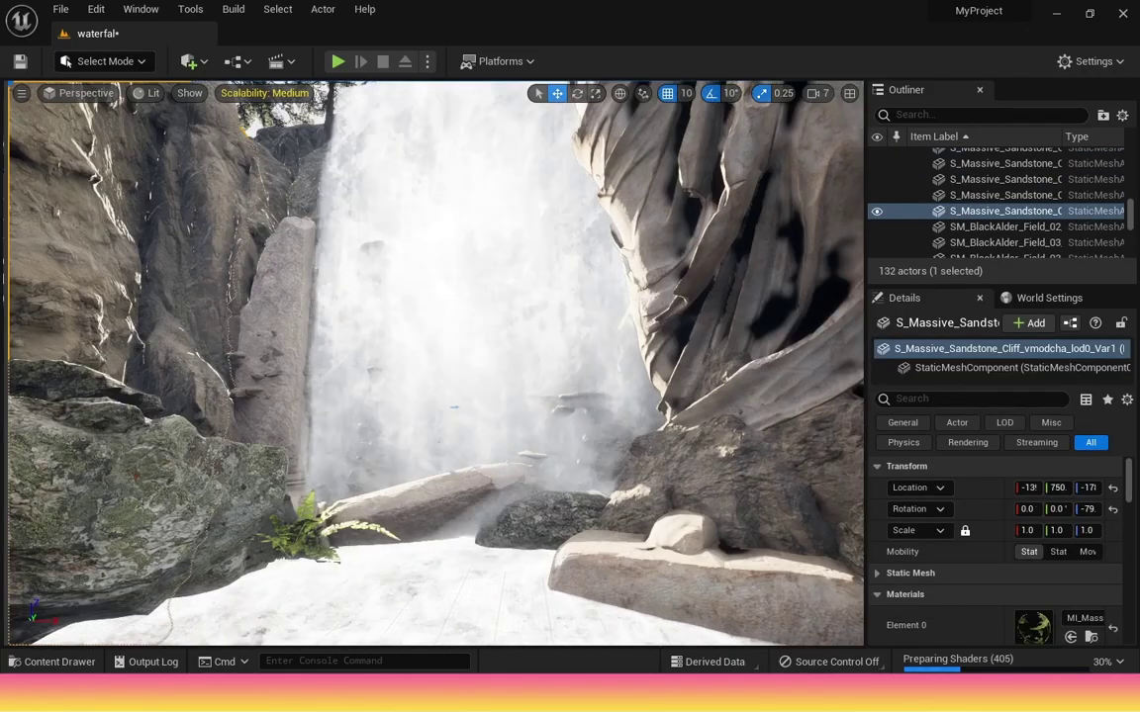
- Place the full 3D_Plants set a second time beside the small mossy boulder at the waterfall's foot
left_click(306, 521)
left_click_drag(369, 547, 550, 597)
key("ctrl+space")
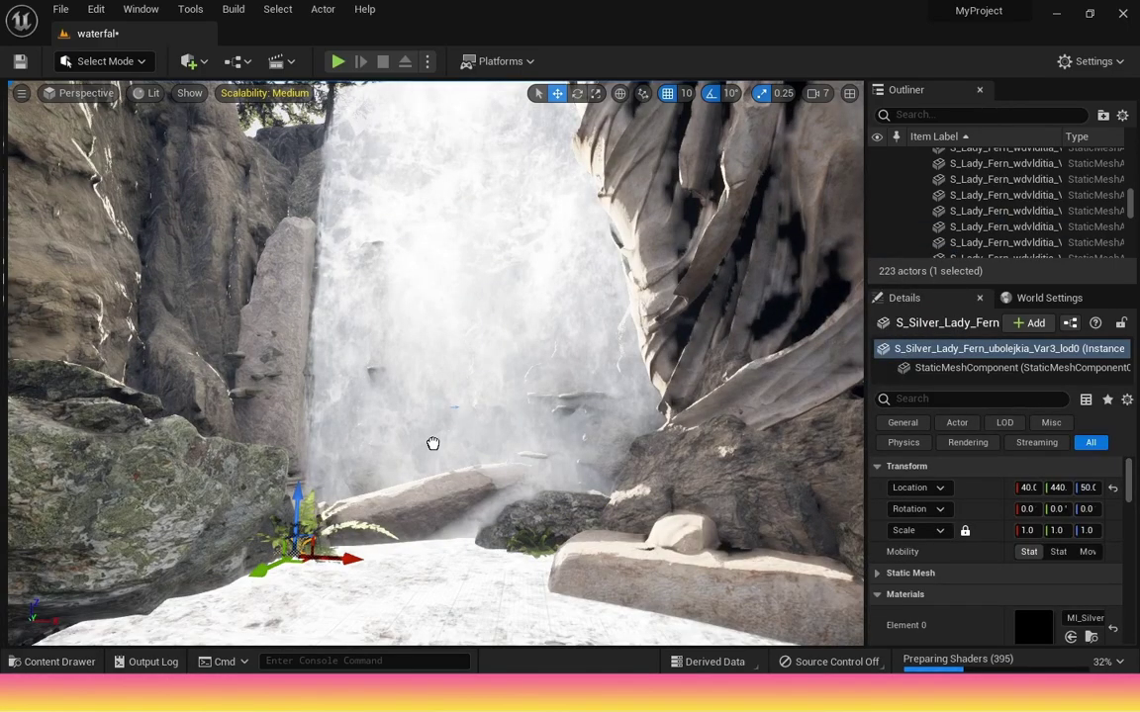
- Enlarge the plant cluster beside the small mossy boulder to a scale of 2
left_click(533, 542)
key("r")
key("q")
left_click(1027, 475)
type("2")
key("Return")
left_click(572, 217)
left_click(539, 524)
left_click(568, 515)
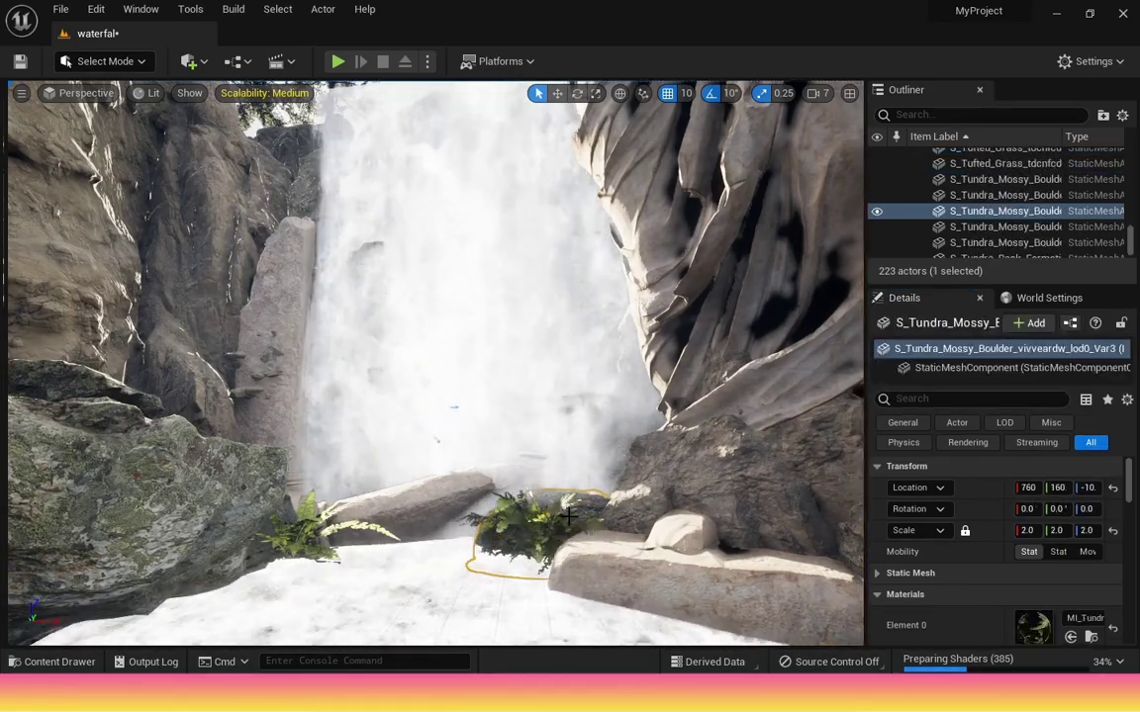
- Place the full Megascans 3D_Plants set behind the small boulder at the right end of the fallen column
left_click(689, 580)
scroll(683, 579, "down", 5)
left_click(59, 662)
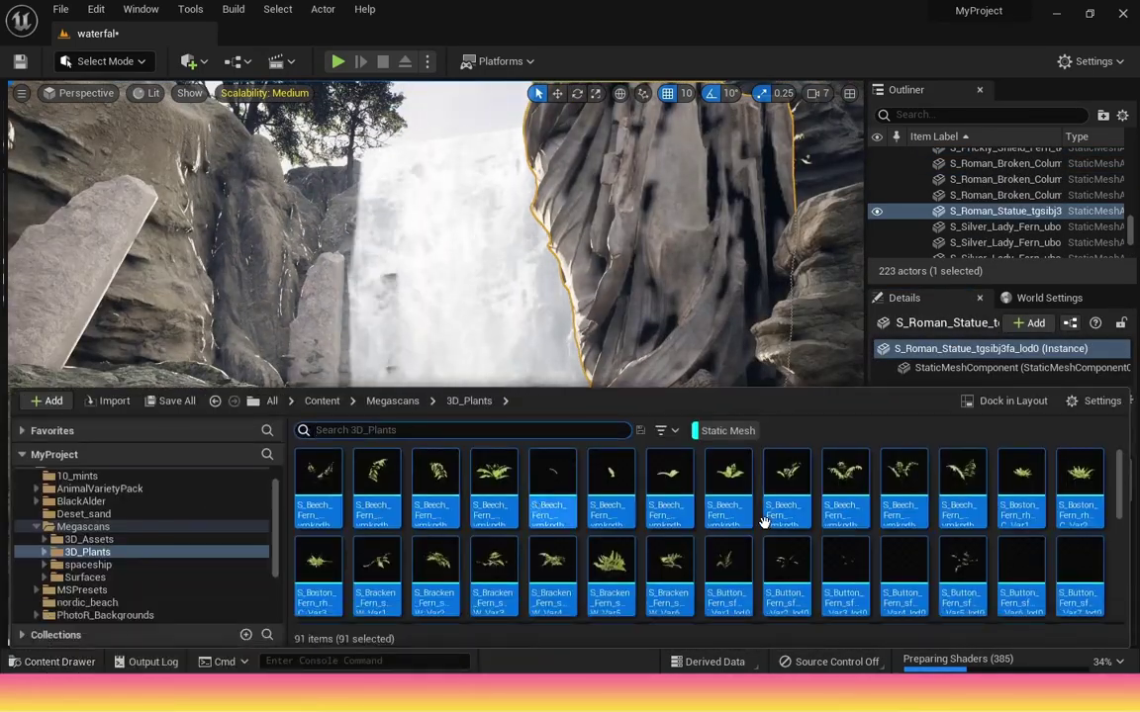
scroll(879, 595, "down", 3)
left_click_drag(1022, 584, 706, 510)
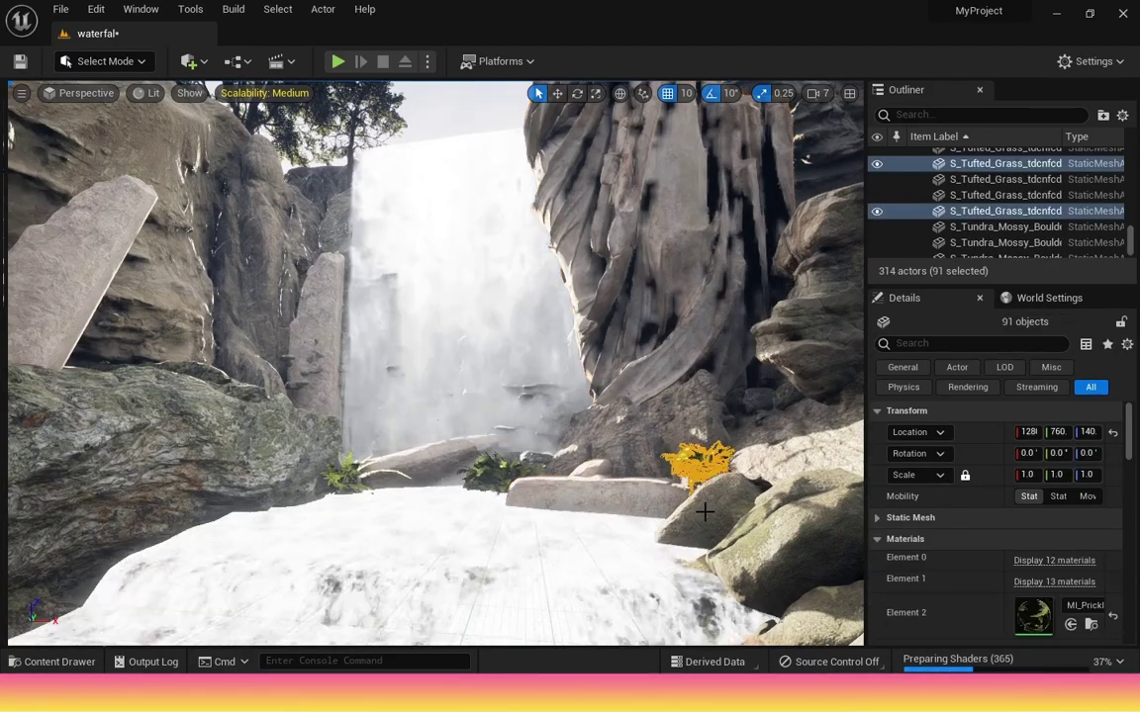
left_click(643, 436)
- Place two more full 3D_Plants sets between the boulders along the right bank of the rapids
left_click(38, 663)
left_click_drag(555, 494, 773, 612)
left_click(646, 536)
left_click(326, 604)
left_click(50, 662)
left_click_drag(547, 475, 512, 515)
scroll(512, 514, "down", 2)
- Open the Prickly_Shield_Fern_tkvifeyia folder, switch to Foliage mode and widen the foliage settings area
left_click(60, 662)
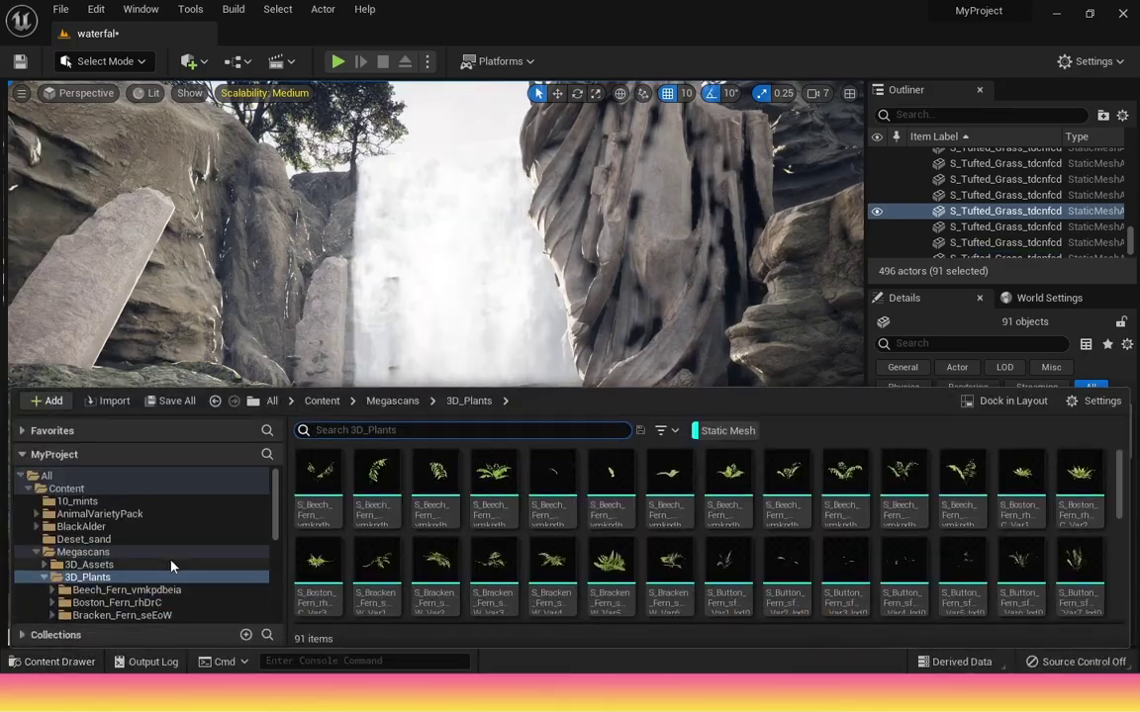
scroll(148, 576, "down", 4)
left_click(122, 577)
left_click(59, 662)
left_click(104, 62)
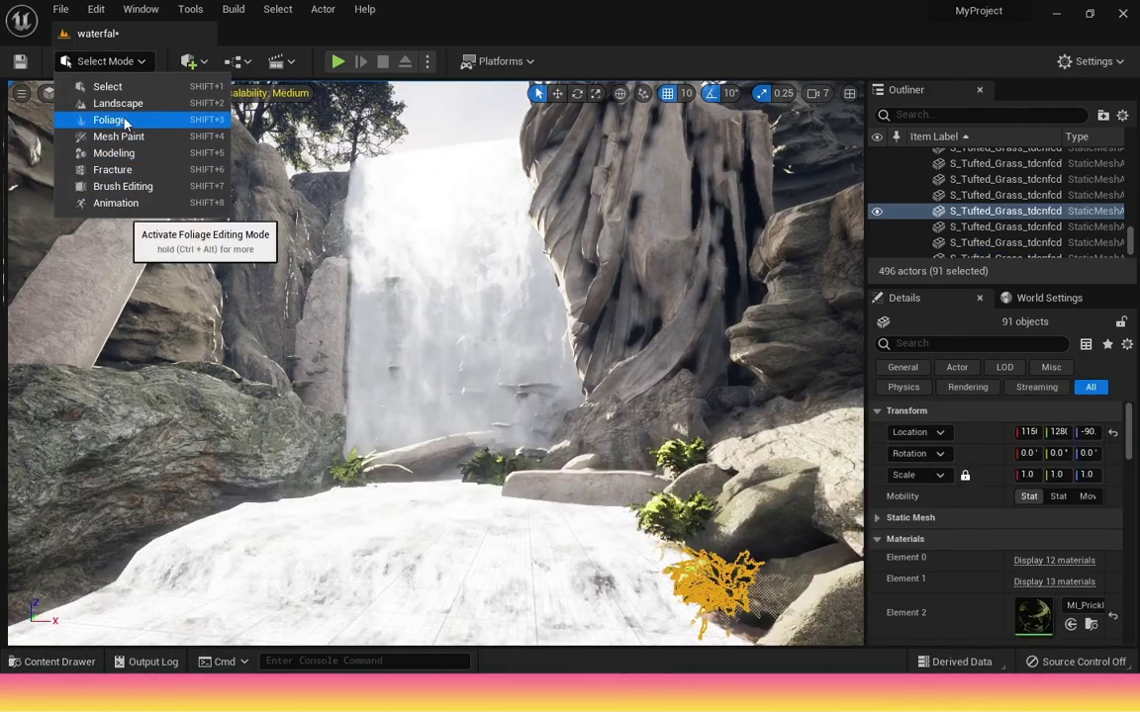
left_click(126, 121)
left_click_drag(5, 330, 237, 337)
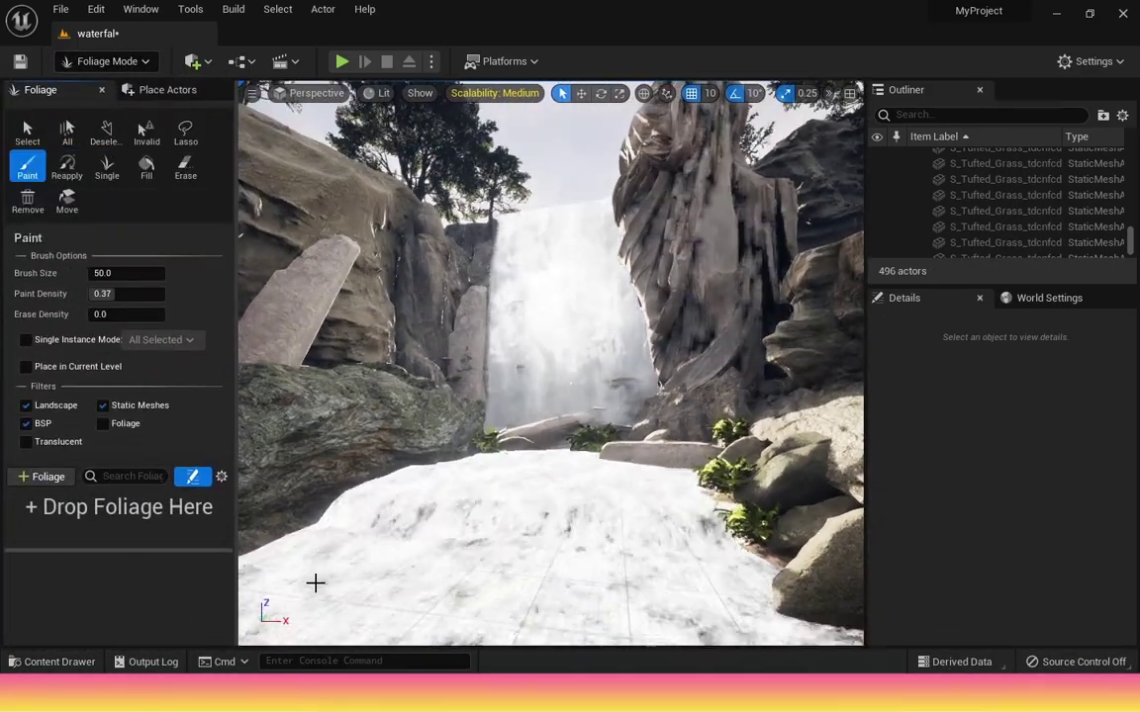
- Add all five Prickly Shield Fern static meshes as foliage types
left_click(59, 662)
mouse_move(461, 389)
left_mouse_down()
mouse_move(465, 549)
mouse_move(459, 383)
left_mouse_up()
left_click(138, 260)
key("ctrl+space")
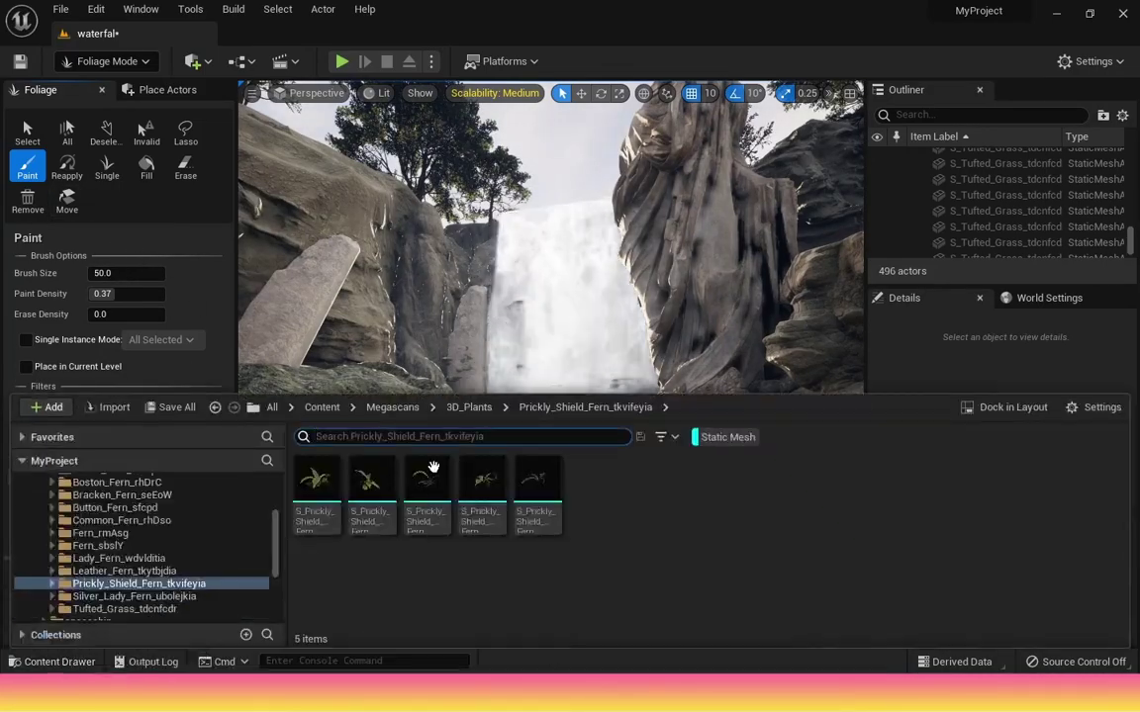
key("ctrl+a")
left_click_drag(372, 507, 89, 531)
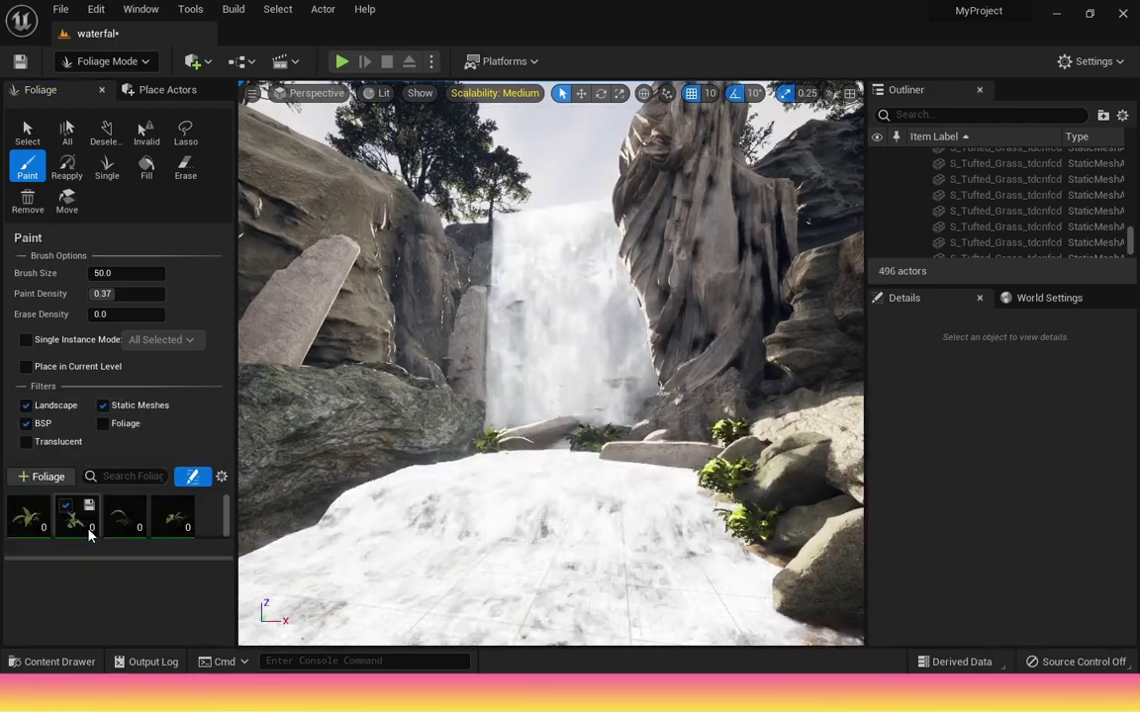
- Select all five fern foliage types and set their density to 10 and maximum Scale X to 5
left_click(32, 513)
left_click(40, 540, "shift")
scroll(45, 633, "down", 8)
left_click(185, 616)
type("3")
key("Return")
scroll(138, 632, "up", 3)
left_click(129, 610)
type("10")
key("Return")
scroll(158, 595, "down", 5)
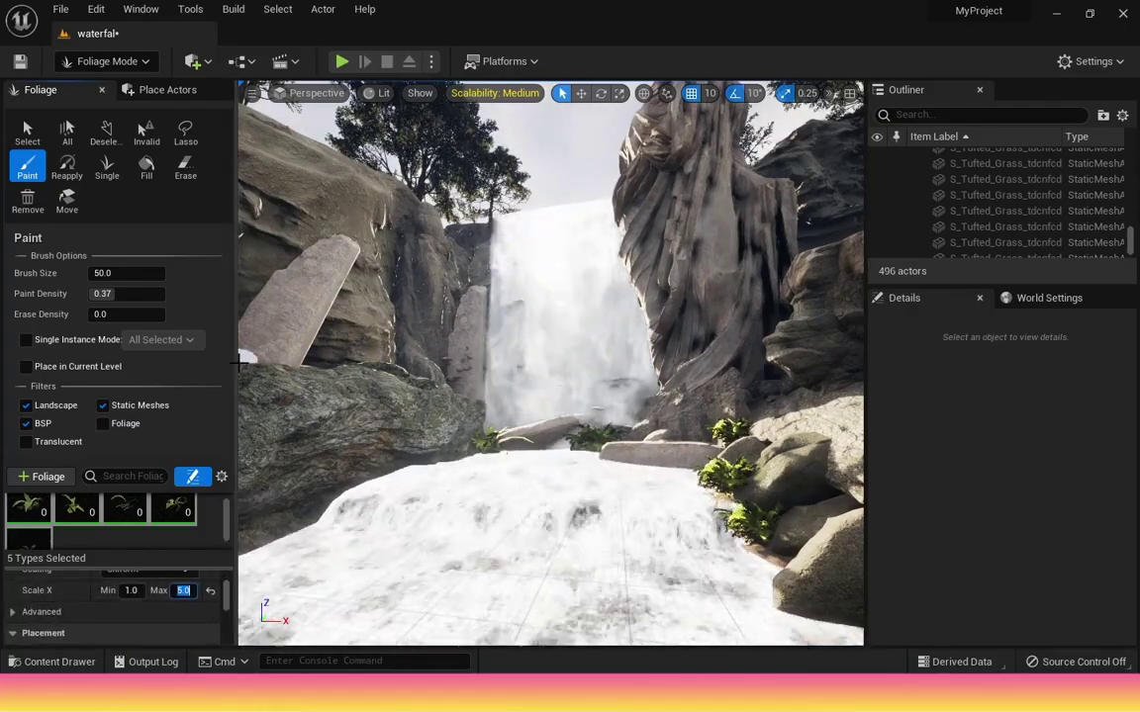
- Enlarge the viewport and paint ferns over the large mossy boulders on both banks of the rapids
left_click_drag(236, 363, 30, 372)
scroll(539, 540, "down", 4)
mouse_move(539, 540)
right_mouse_down()
mouse_move(505, 517)
mouse_move(534, 518)
right_mouse_up()
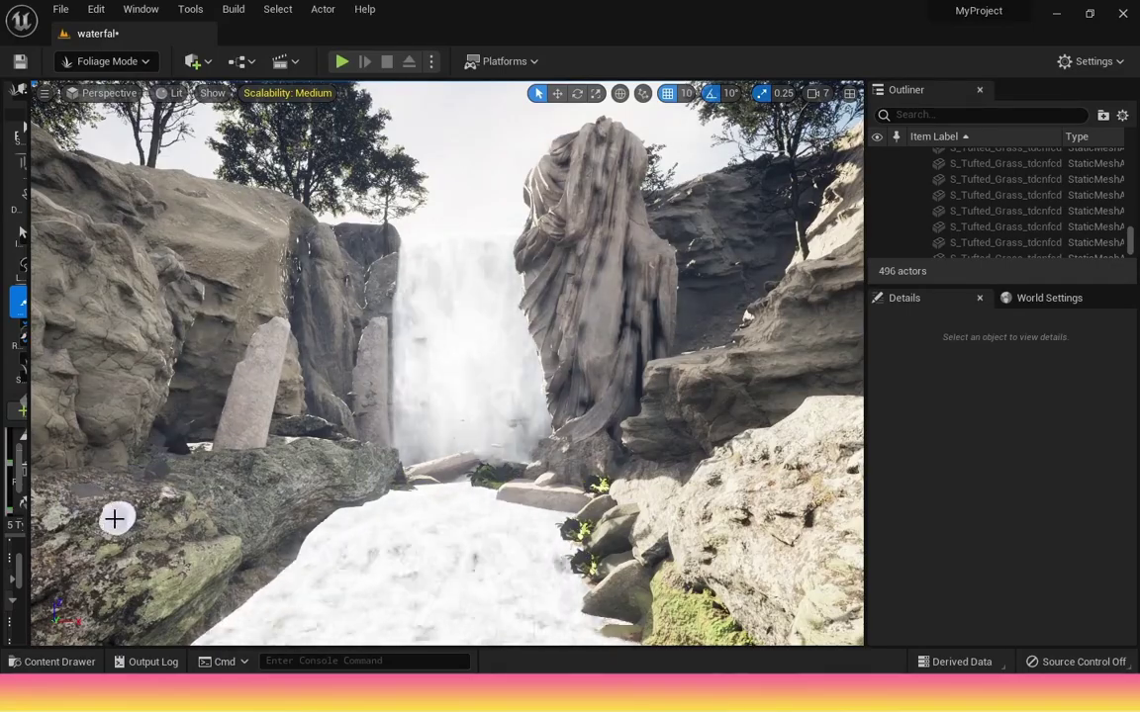
right_click_drag(315, 540, 415, 604)
key("w")
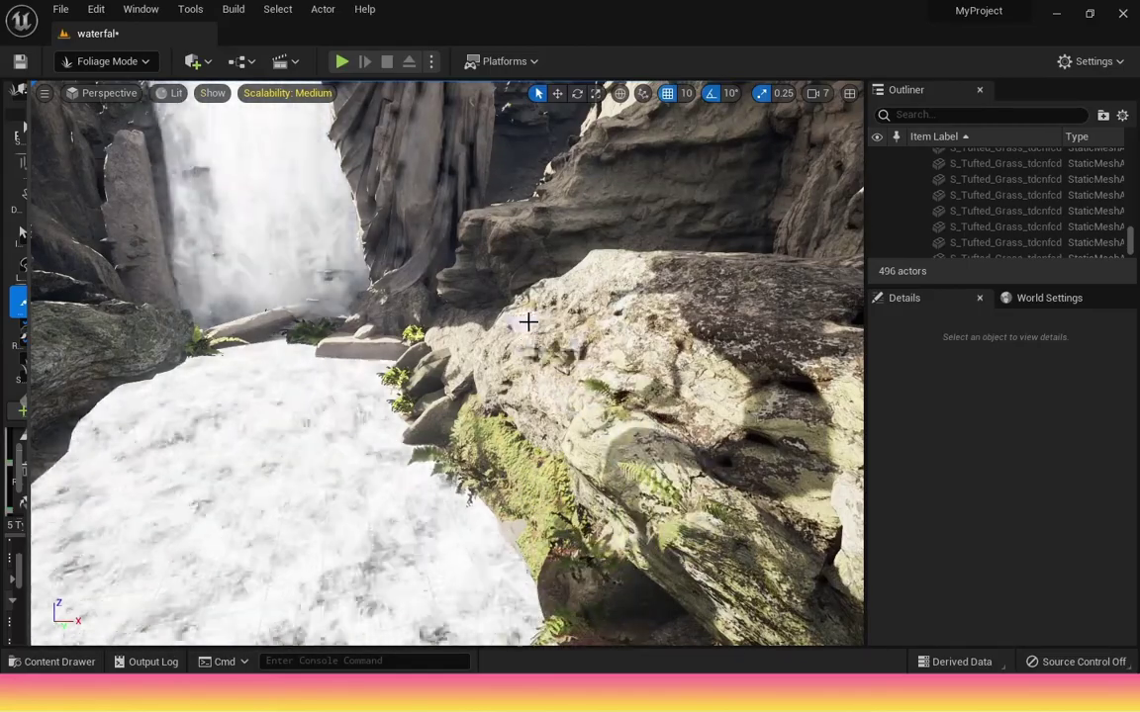
scroll(541, 377, "down", 5)
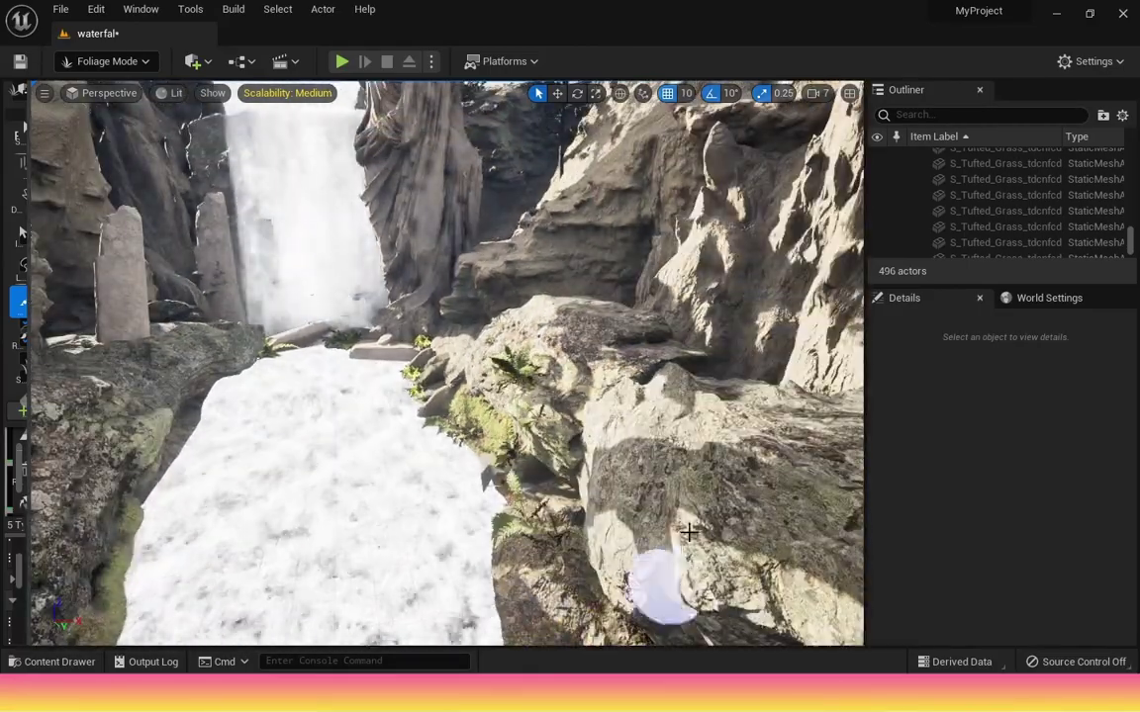
scroll(704, 541, "down", 4)
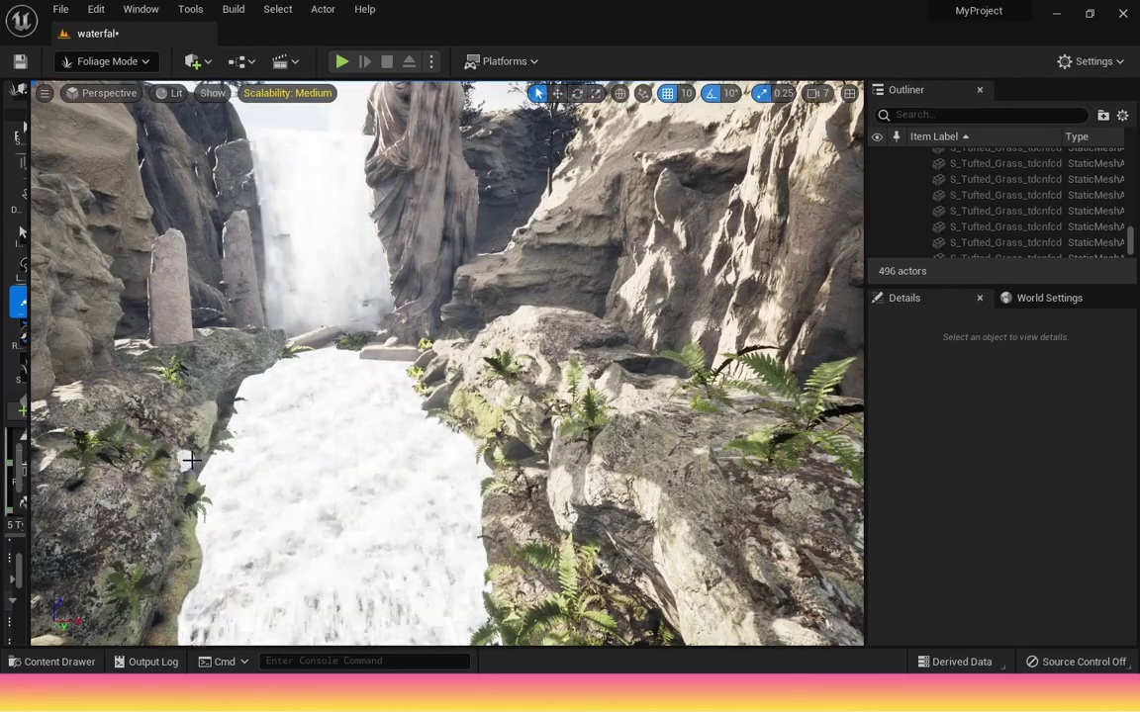
- Paint ferns on the left bank near the waterfall and on the column fragment at the statue's base
scroll(241, 348, "up", 3)
right_click_drag(242, 348, 307, 441)
left_click(55, 529)
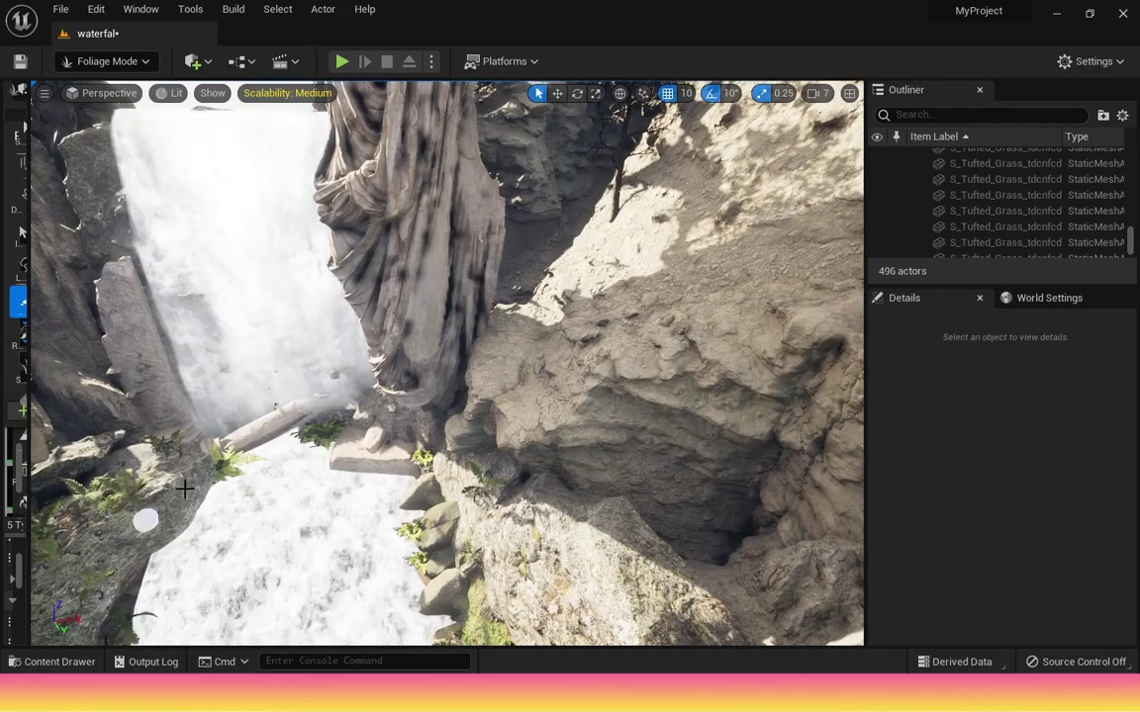
left_click(168, 447)
left_click(374, 451)
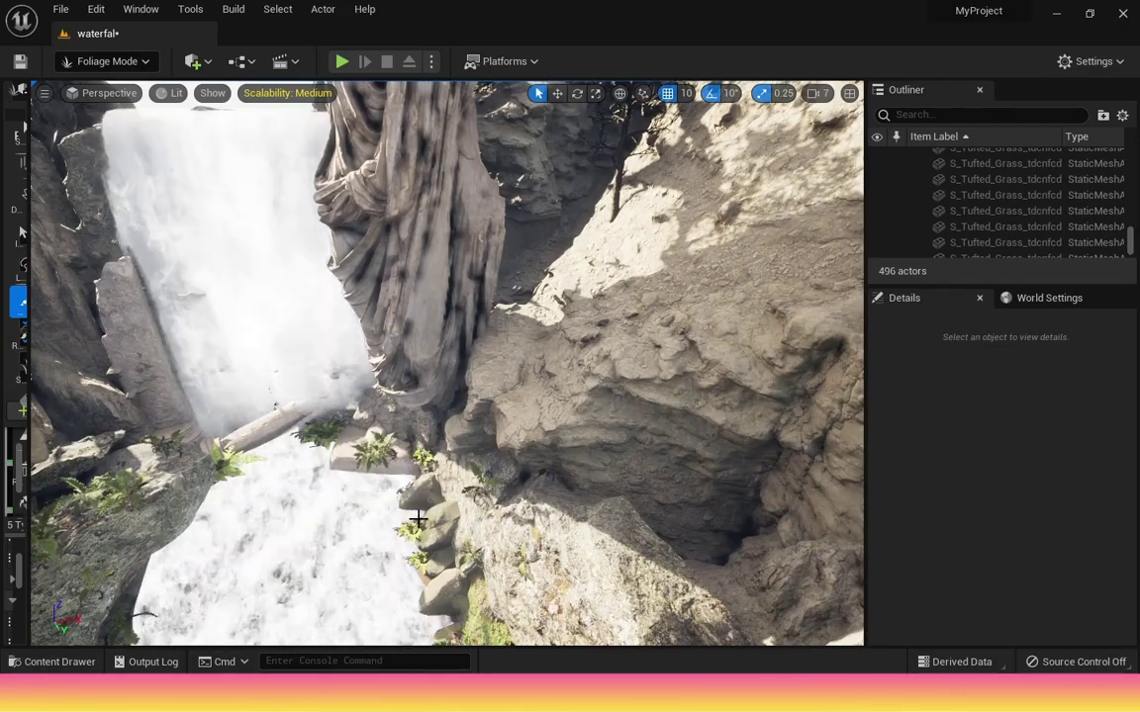
- Paint more ferns around the standing broken columns and over the boulders farther down the left bank
right_click_drag(164, 420, 79, 419)
right_click_drag(371, 490, 368, 465)
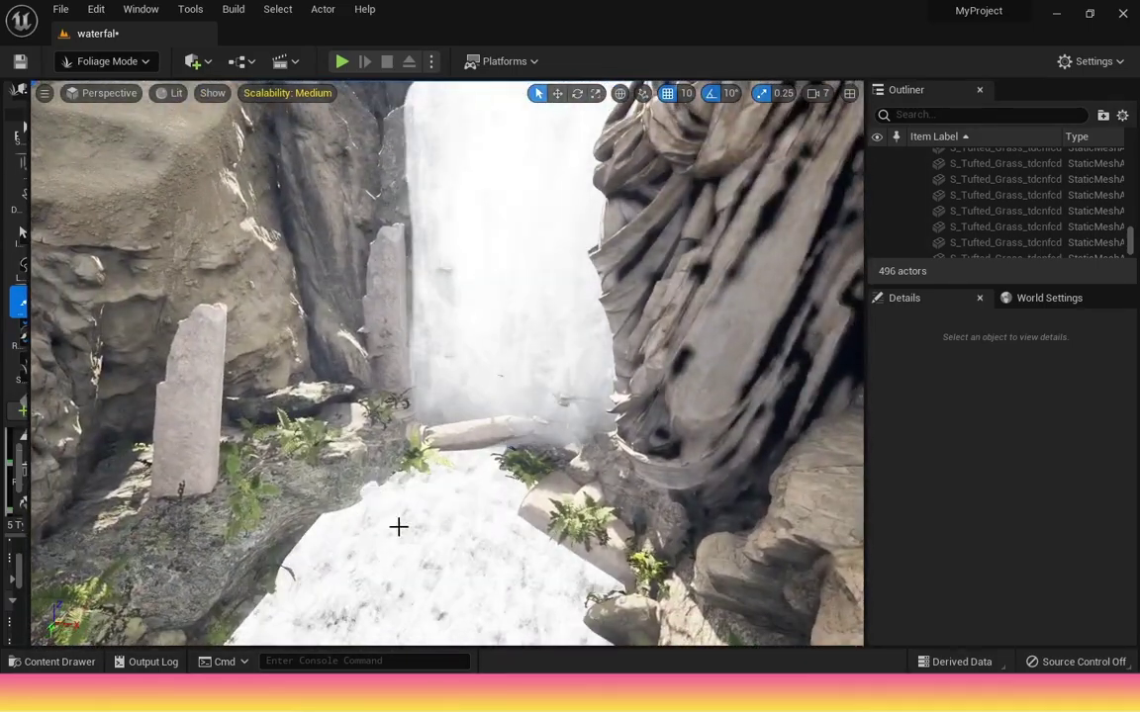
scroll(386, 512, "up", 4)
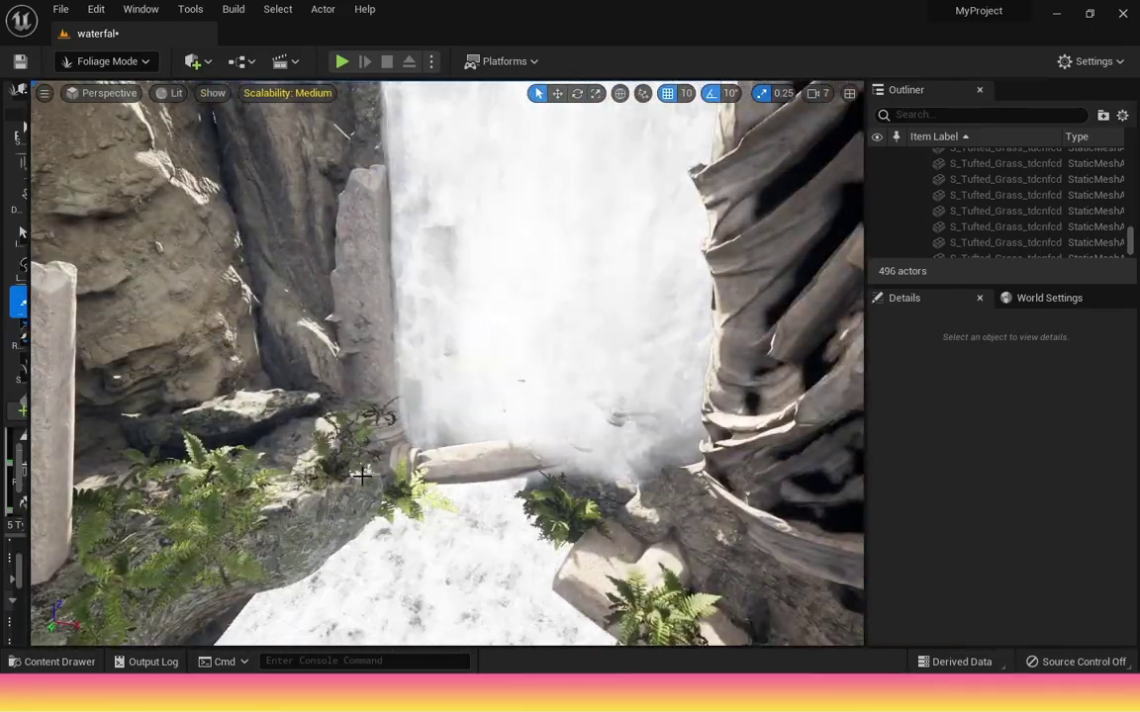
scroll(231, 578, "down", 5)
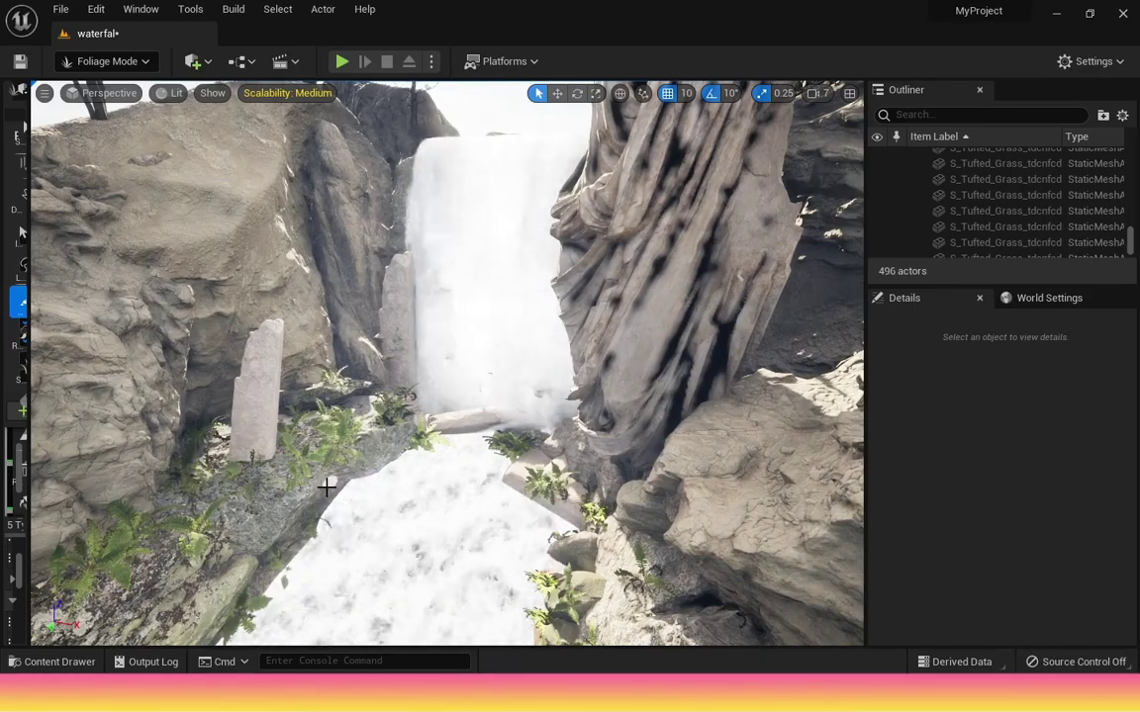
scroll(401, 532, "down", 6)
right_click_drag(402, 532, 305, 630)
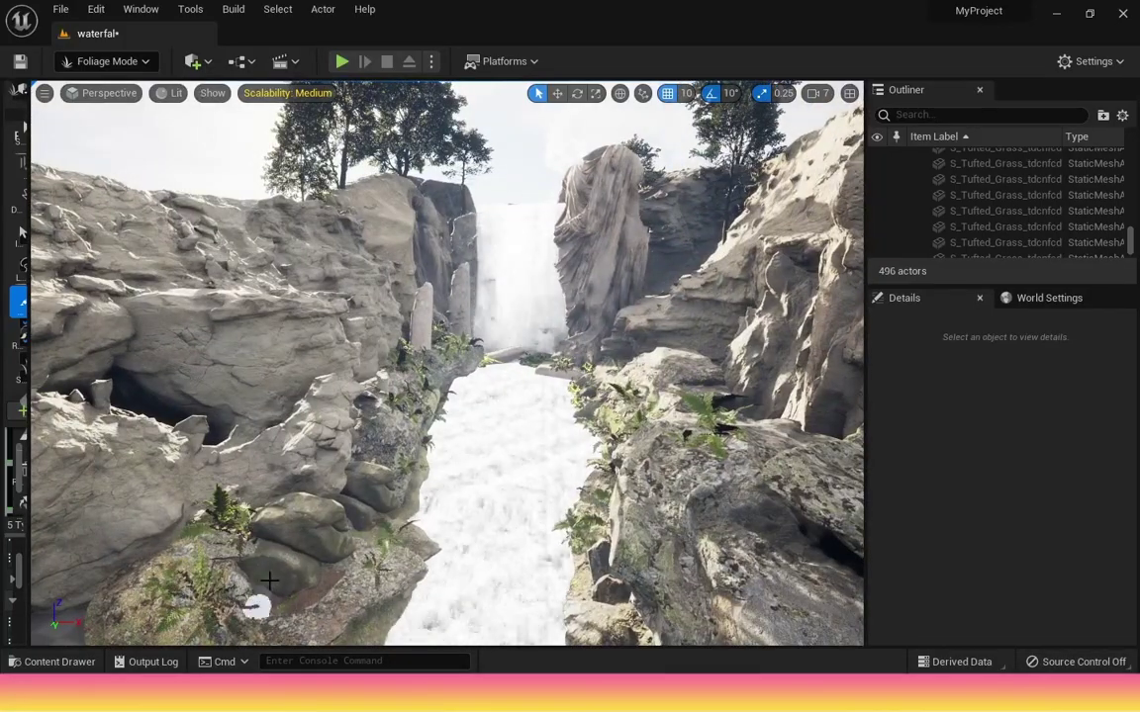
- Thicken the ferns on the right bank's boulders and on the rock ledge beside the statue
scroll(594, 559, "up", 5)
middle_click_drag(621, 512, 315, 587)
scroll(305, 504, "up", 4)
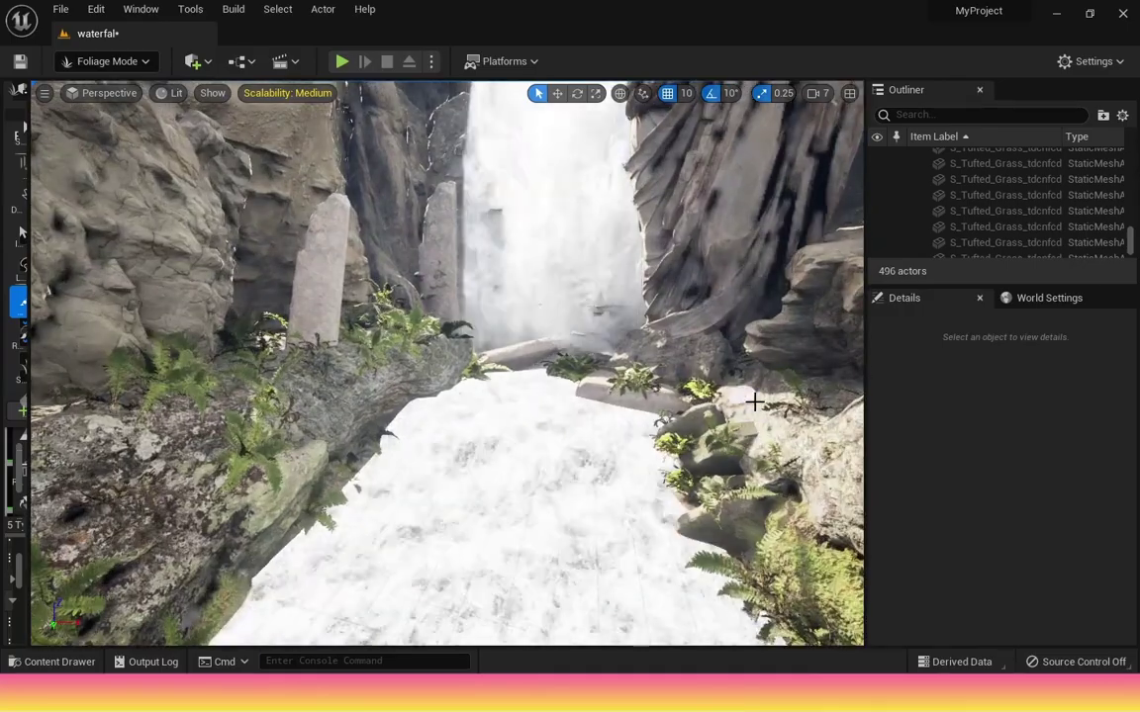
right_click_drag(665, 461, 772, 473)
mouse_move(562, 362)
left_mouse_down()
mouse_move(570, 565)
mouse_move(740, 547)
mouse_move(726, 343)
mouse_move(614, 301)
mouse_move(489, 231)
mouse_move(500, 298)
mouse_move(428, 257)
mouse_move(394, 322)
mouse_move(307, 358)
left_mouse_up()
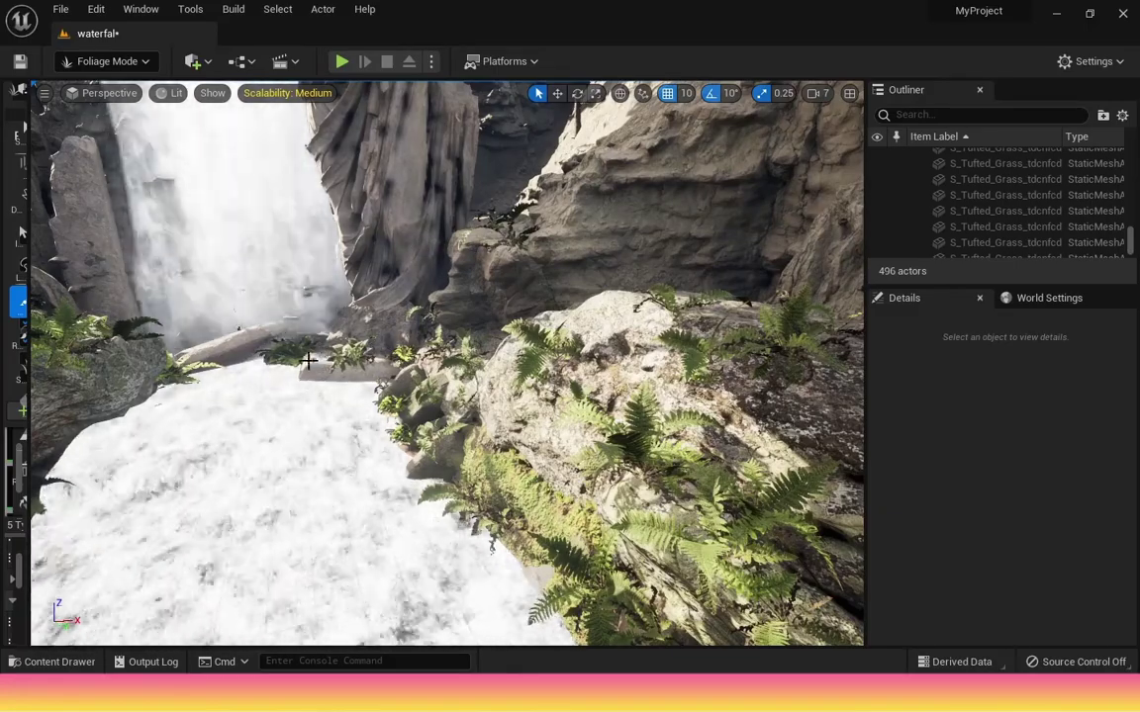
scroll(343, 427, "down", 4)
right_click_drag(343, 427, 267, 428)
right_click_drag(366, 485, 344, 421)
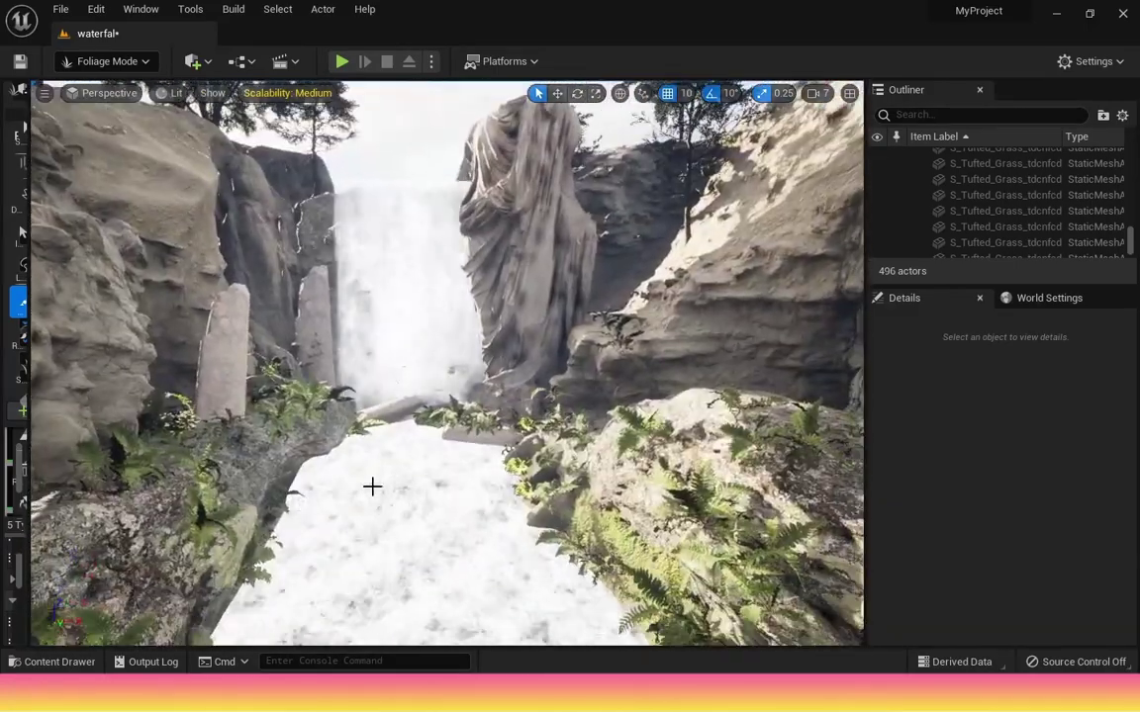
- Return to Select mode and place a Cine Camera Actor over the rapids facing the waterfall
key("shift+1")
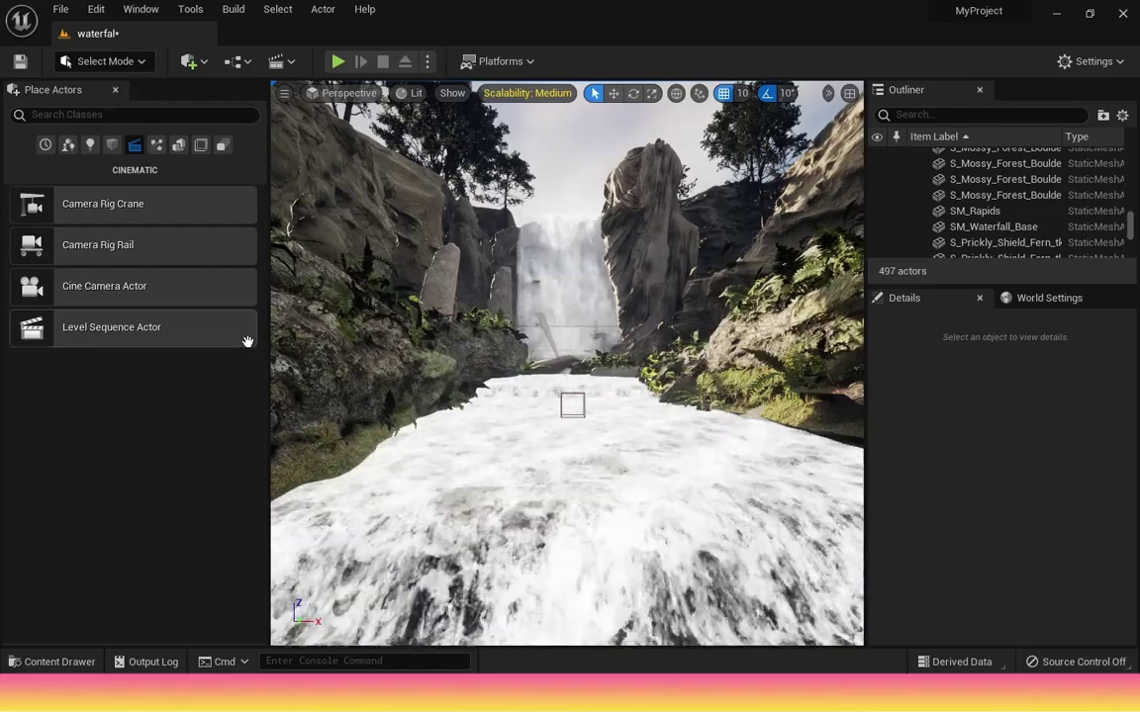
left_click(572, 402)
left_click(992, 177)
left_click(883, 400)
left_click(991, 176)
scroll(1049, 583, "down", 3)
- Set the cine camera's filmback to 16:9 DSLR and its lens to 30mm Prime f/1.4
left_click(1061, 541)
left_click(1047, 416)
left_click(1056, 562)
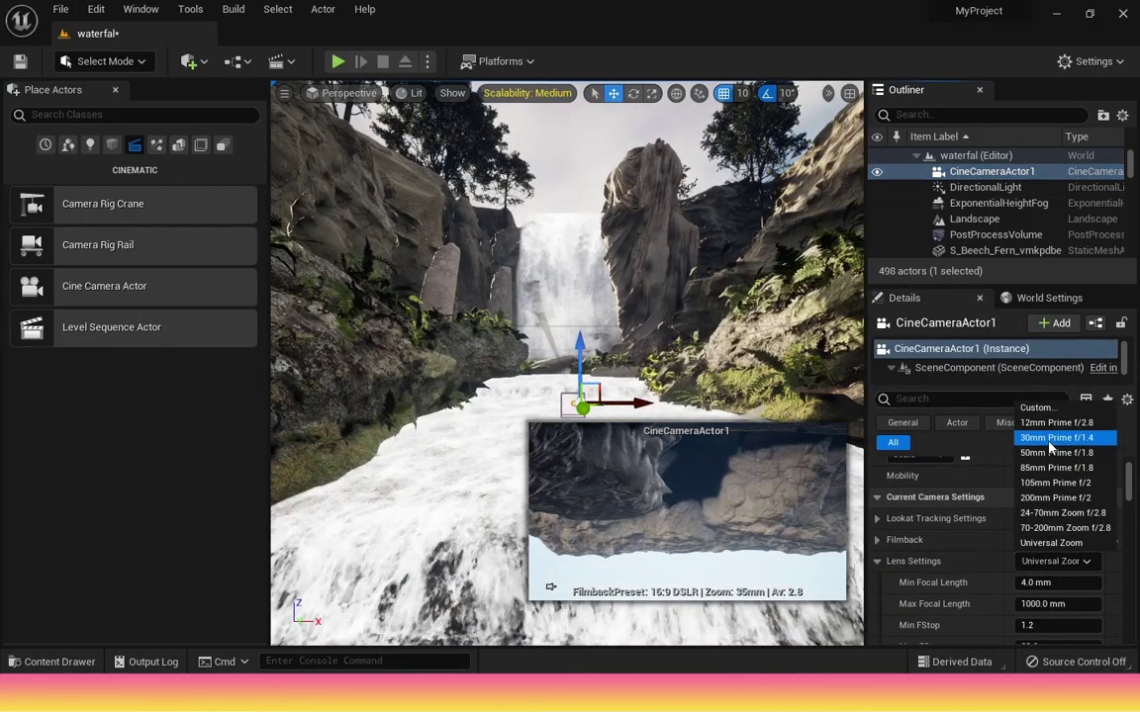
left_click(1051, 438)
- Snap CineCameraActor1 to the current view and set its minimum and maximum focal length to 22 mm
right_click(989, 173)
left_click(989, 288)
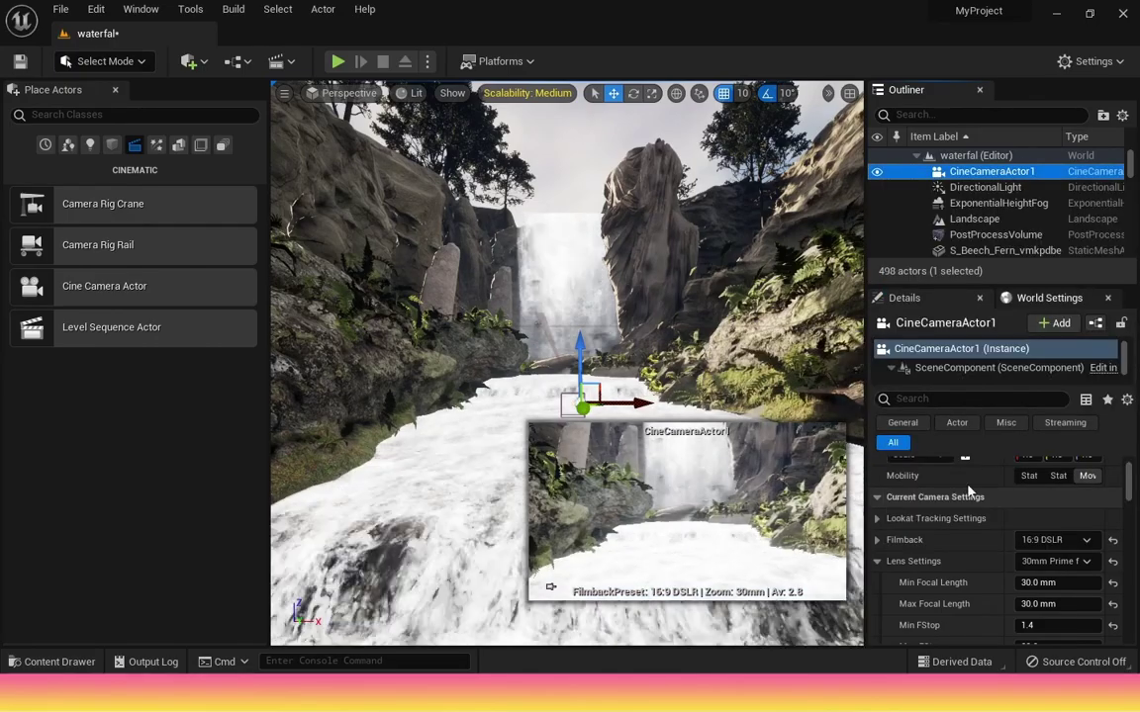
key("Tab")
type("22")
key("Return")
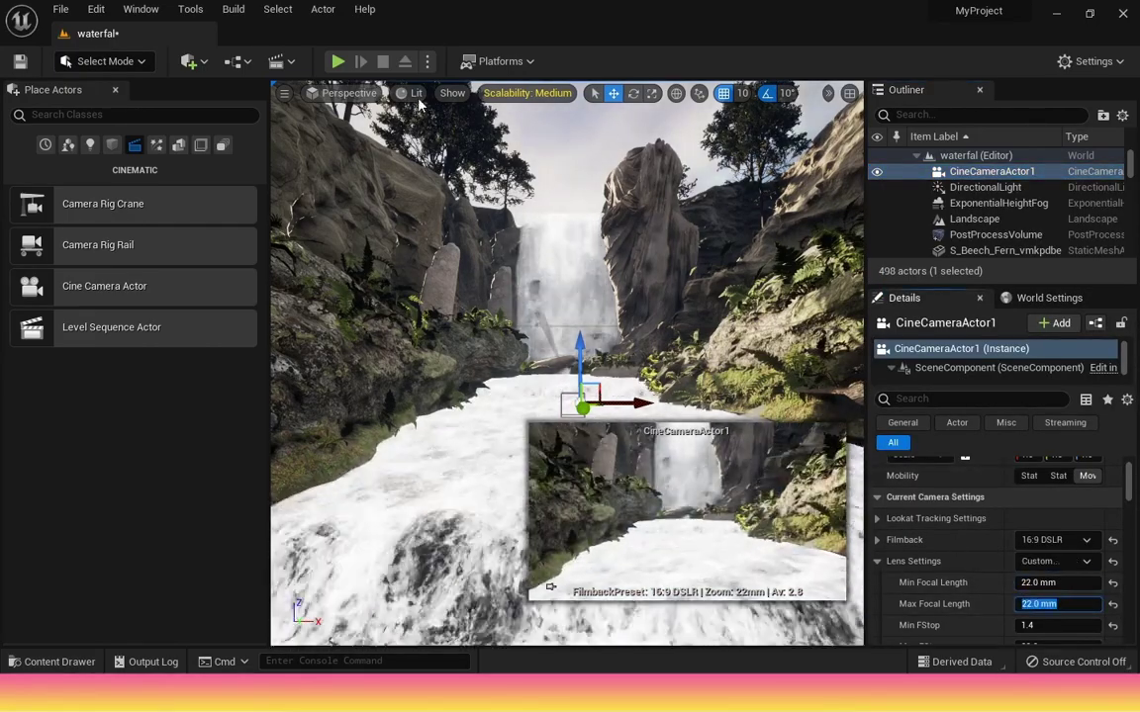
- Pilot CineCameraActor1 in an enlarged viewport and frame the rapids and waterfall
left_click(342, 93)
left_click(343, 269)
right_click_drag(642, 335, 637, 315)
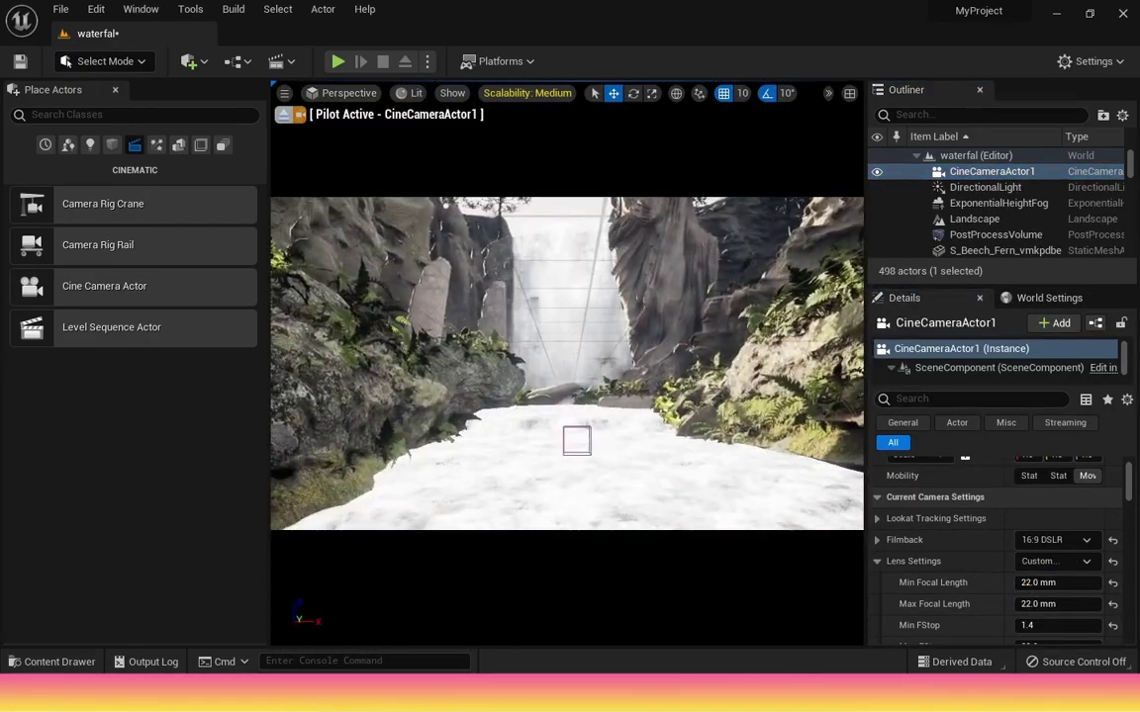
left_click_drag(271, 425, 18, 427)
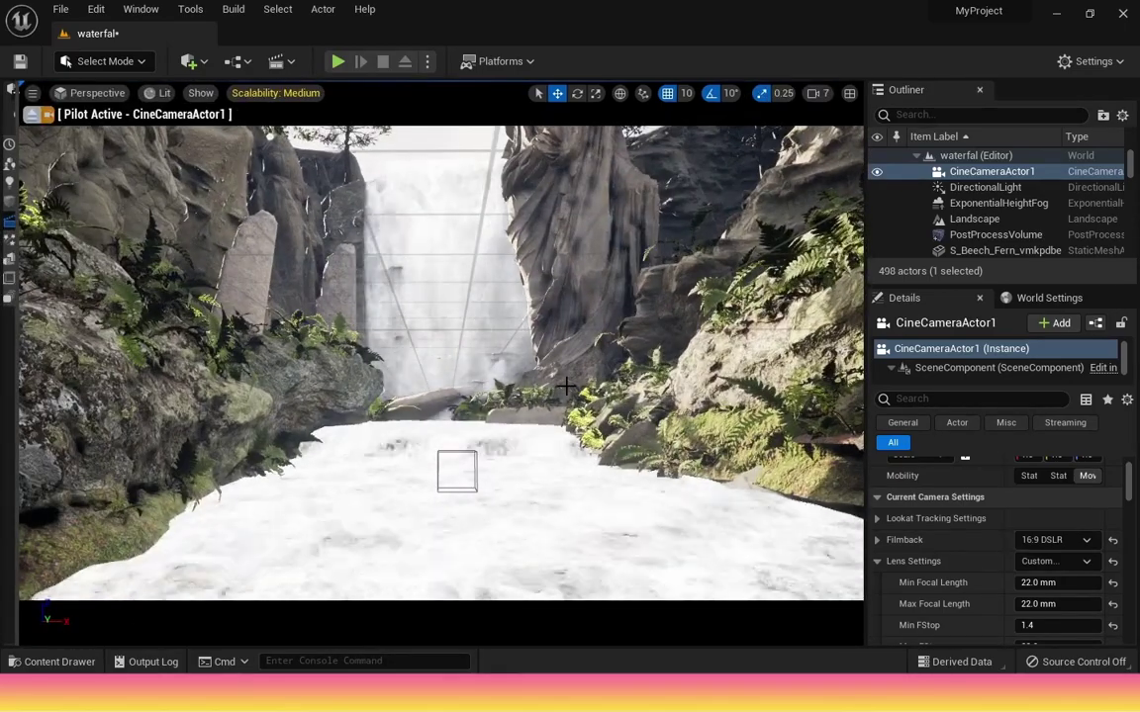
left_click(91, 92)
left_click(91, 92)
- Try a different Indirect Lighting Intensity on the DirectionalLight, undo it and review the light's other settings
left_click(977, 189)
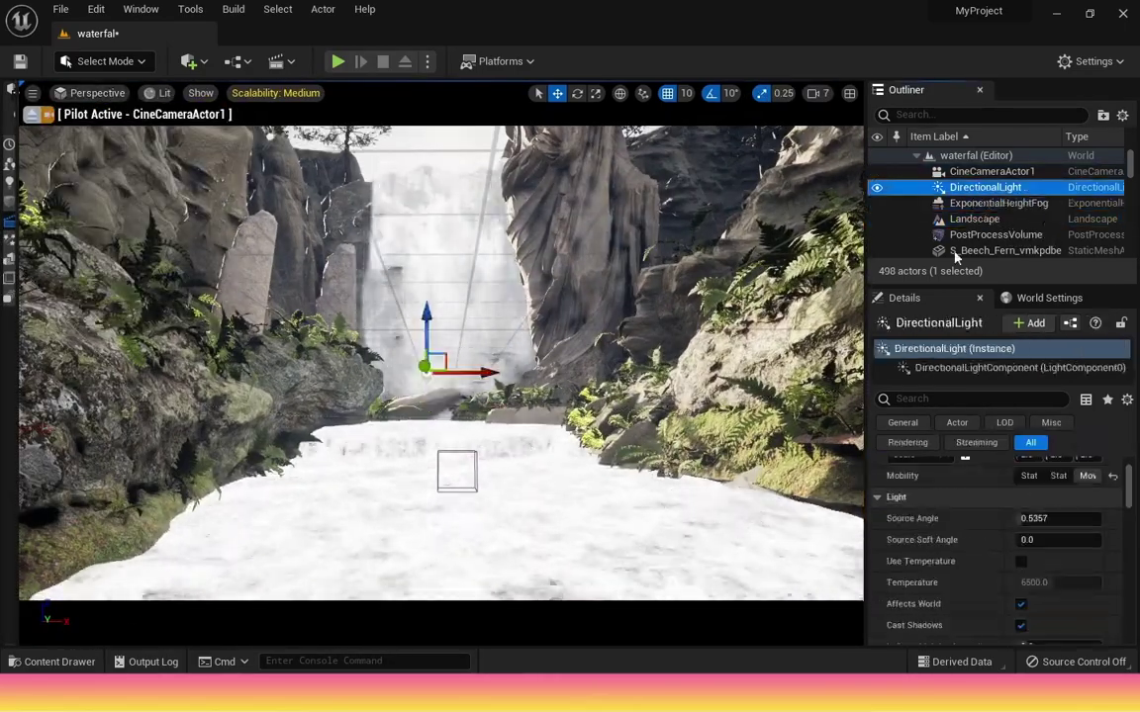
scroll(949, 524, "down", 5)
mouse_move(1033, 521)
left_mouse_down()
mouse_move(1096, 521)
mouse_move(1036, 521)
left_mouse_up()
key("ctrl+z")
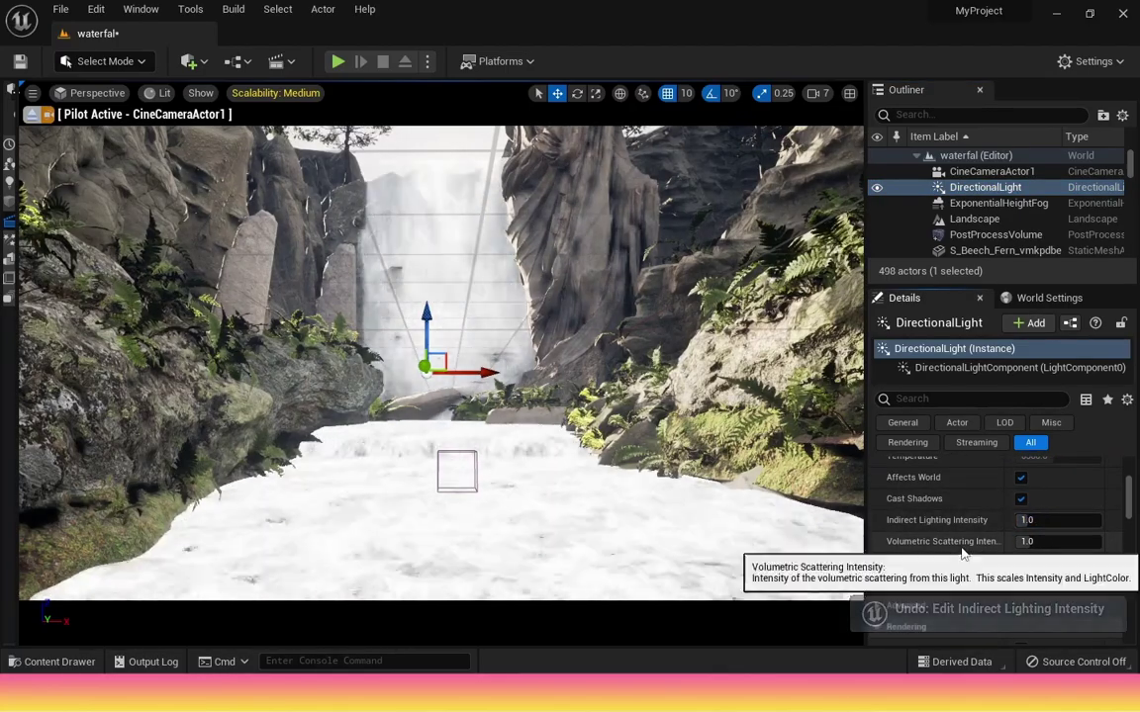
scroll(950, 562, "down", 9)
scroll(948, 561, "down", 10)
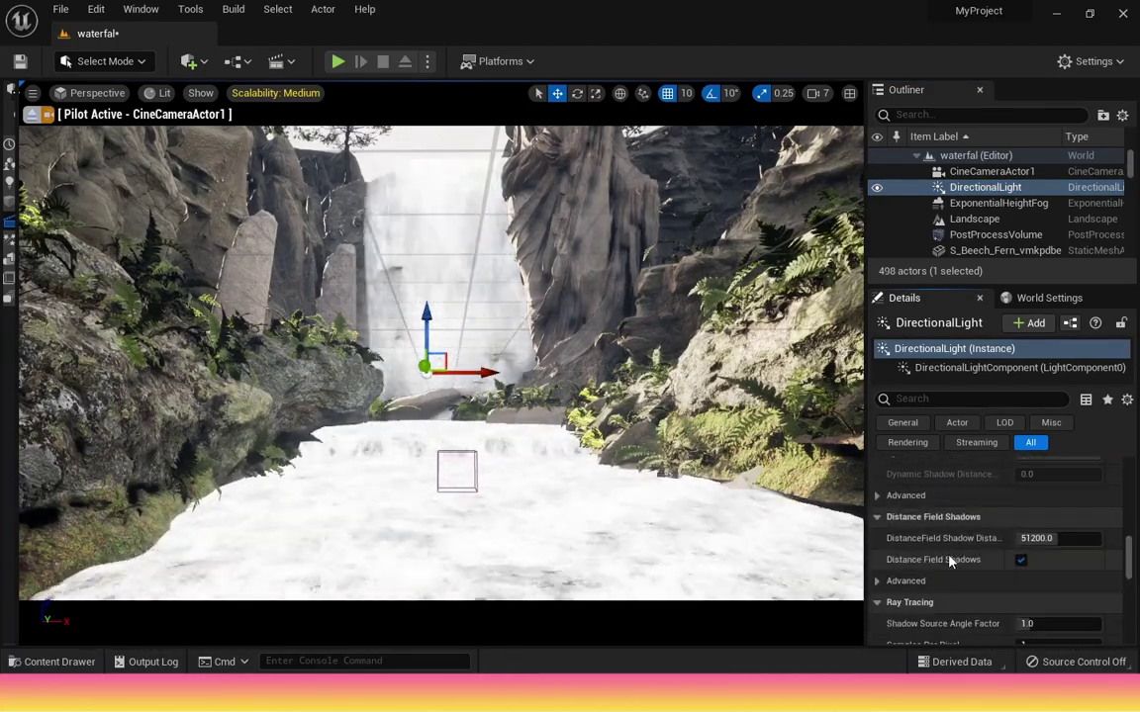
scroll(948, 561, "up", 10)
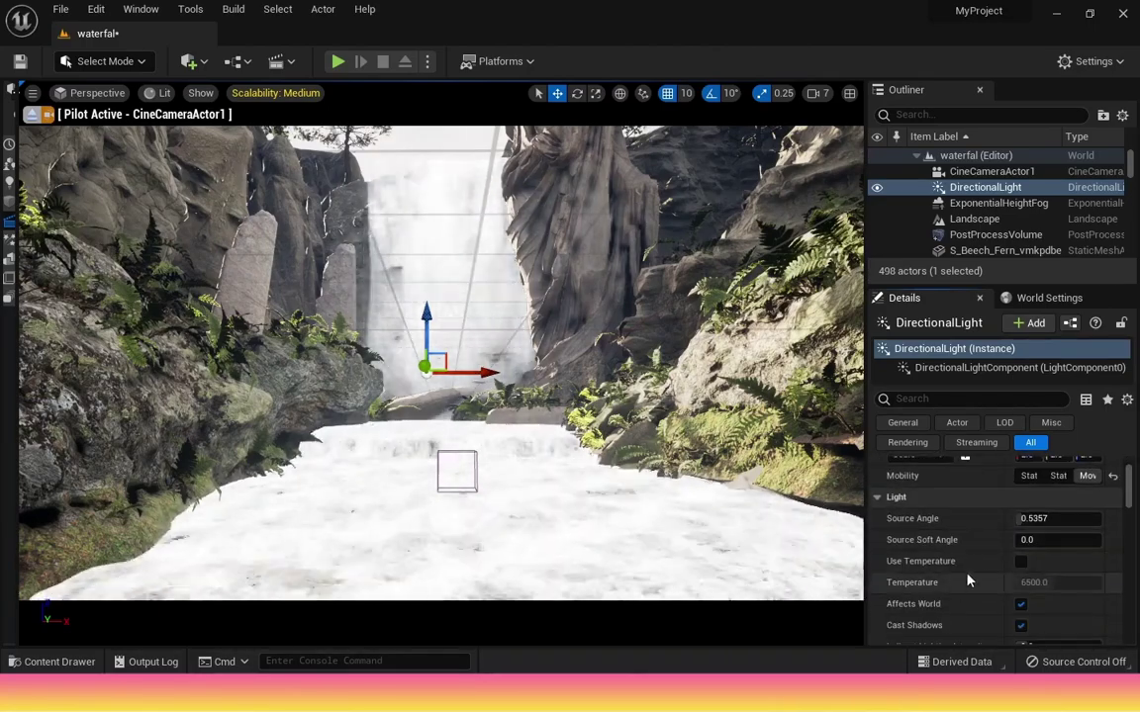
scroll(964, 574, "down", 2)
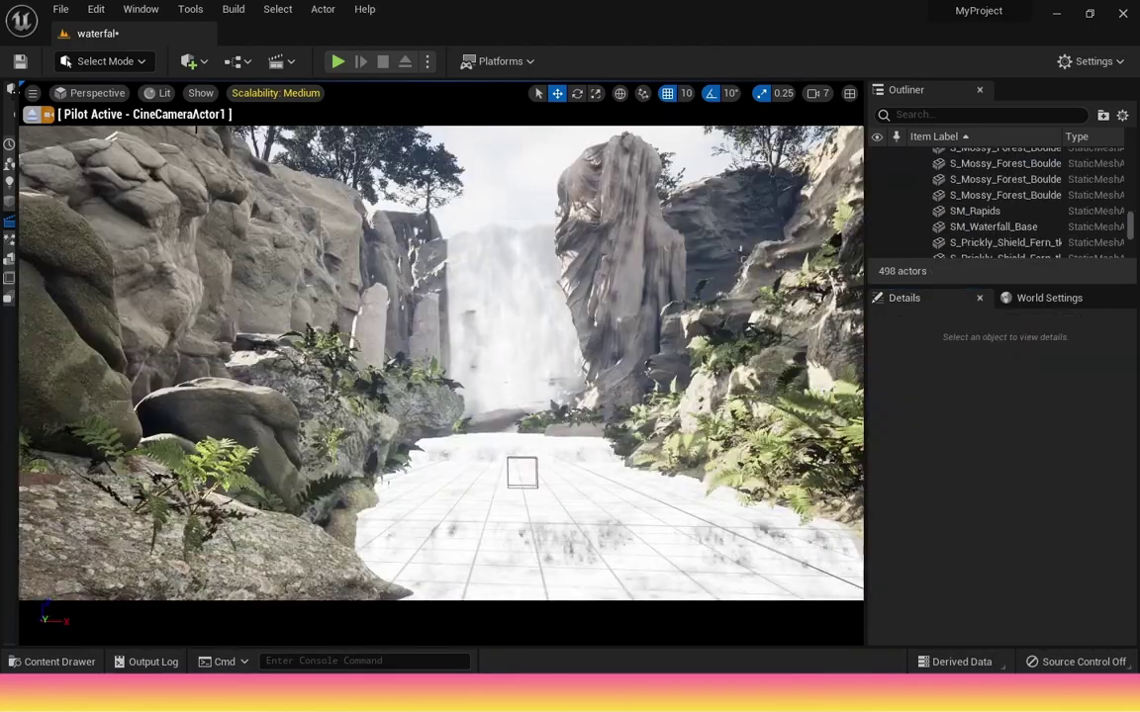
- Check the wider waterfall framing through CineCameraActor1
left_click(88, 96)
left_click(192, 265)
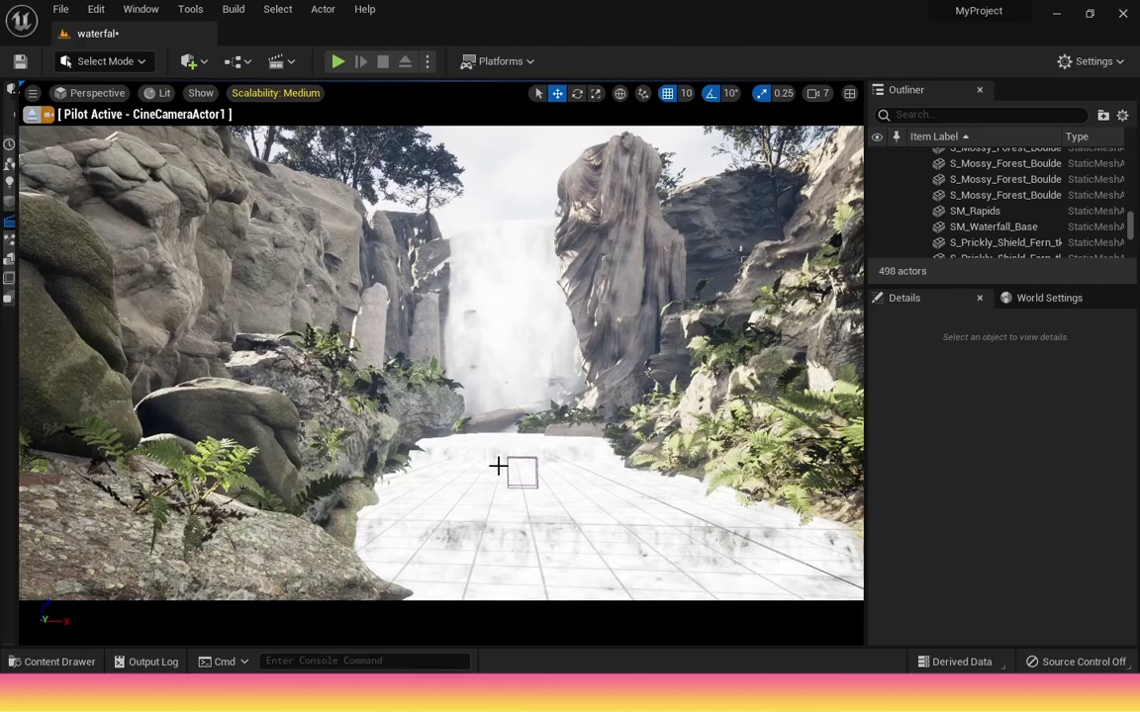
left_click(97, 93)
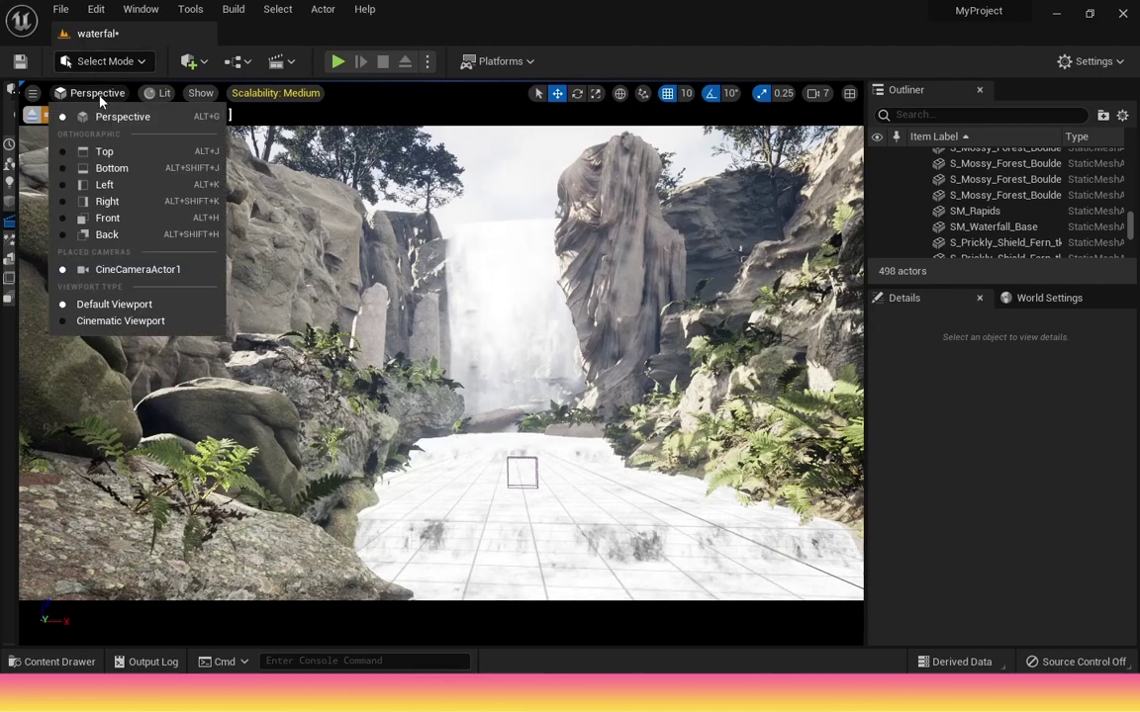
left_click(146, 270)
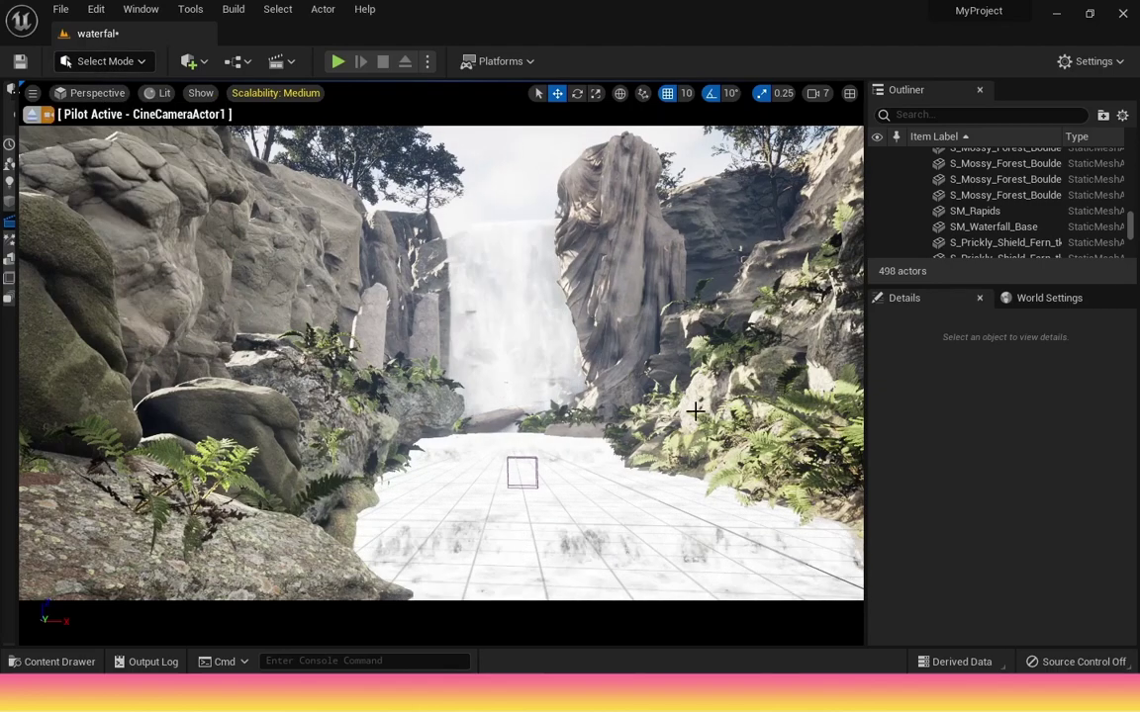
- Create a level sequence named NewLevelSequence in the Waterfall content folder
left_click(208, 64)
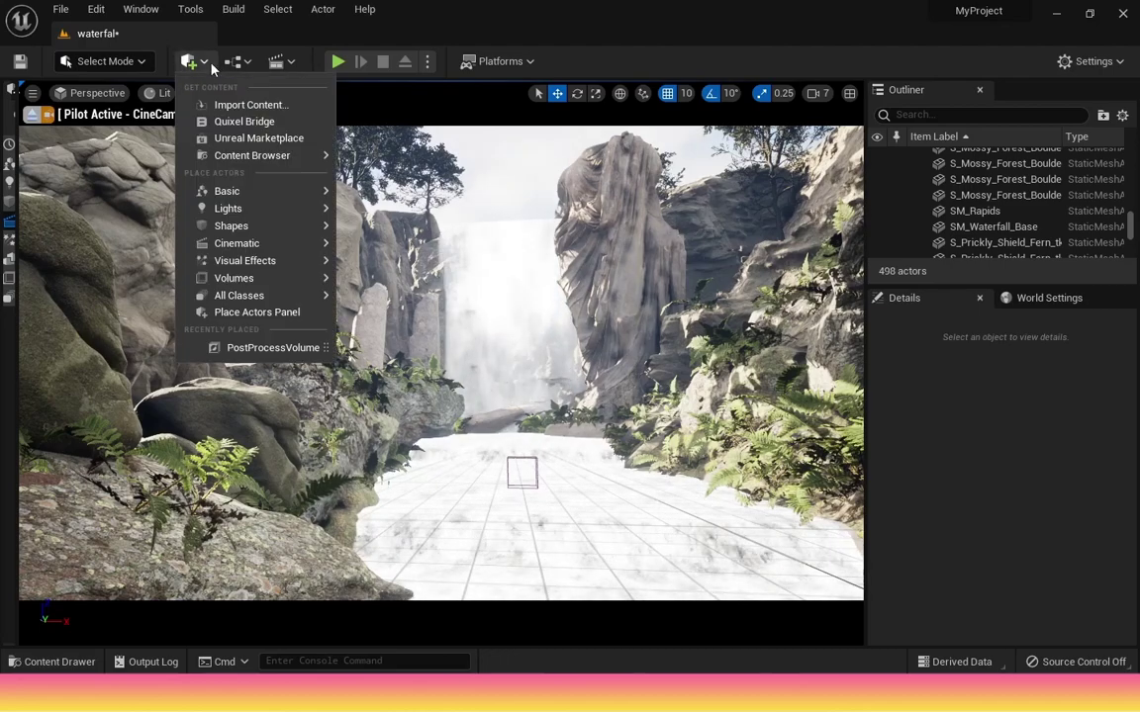
left_click(275, 61)
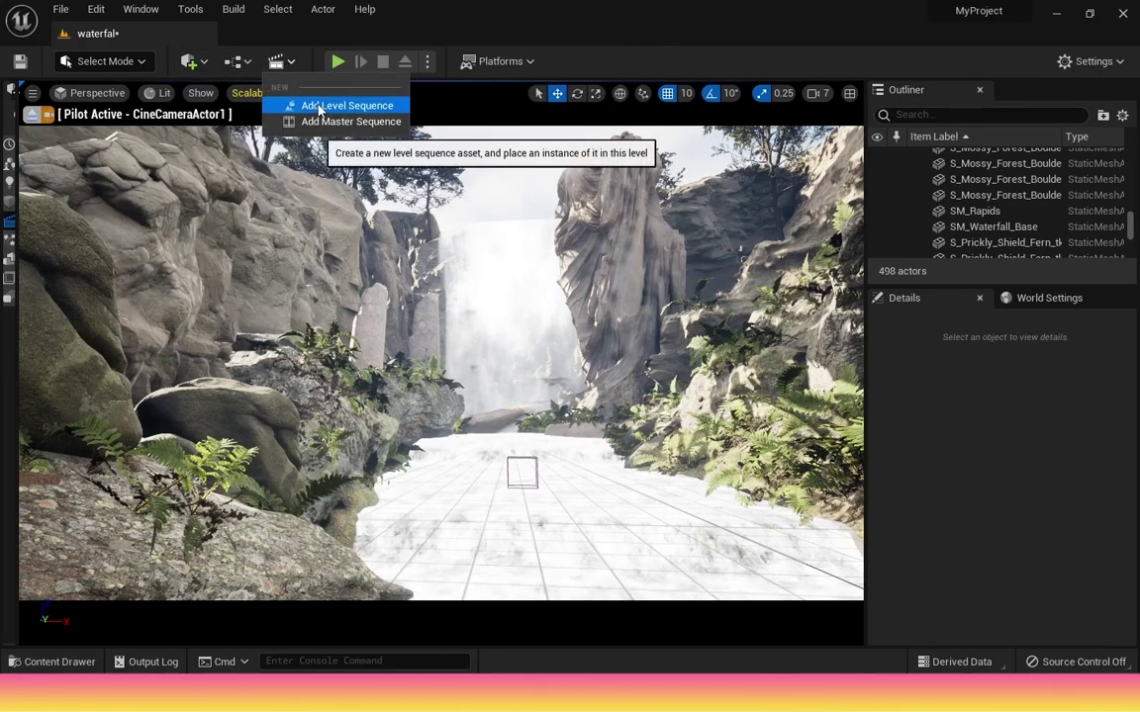
left_click(307, 102)
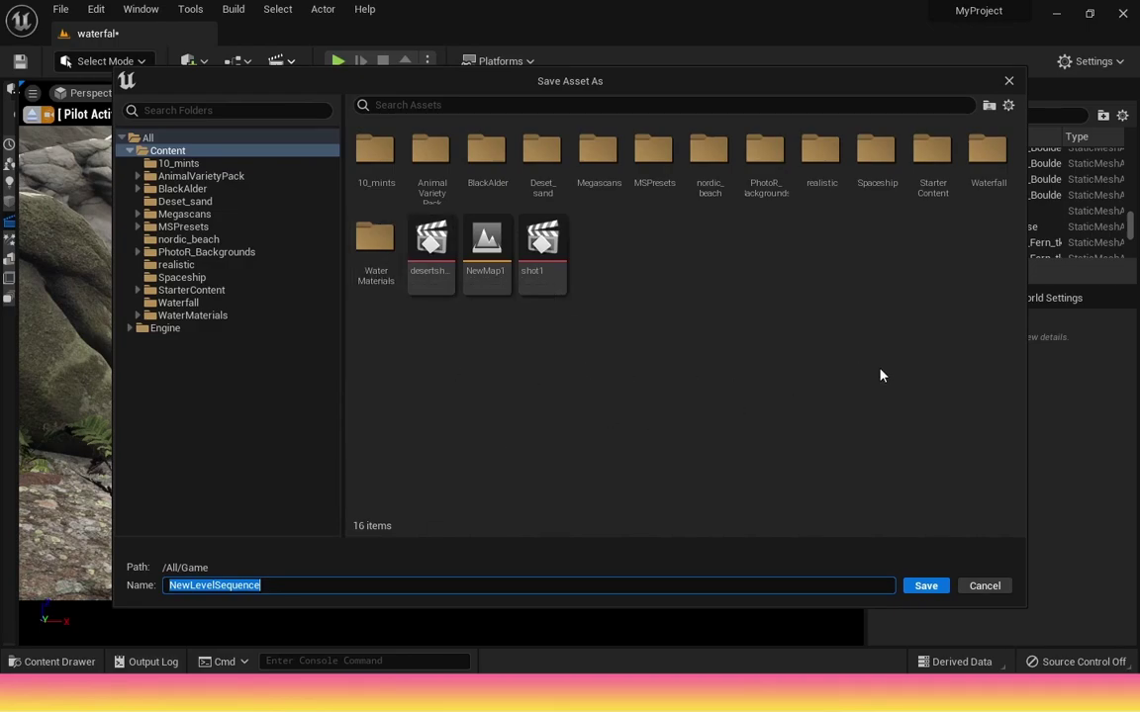
double_click(987, 163)
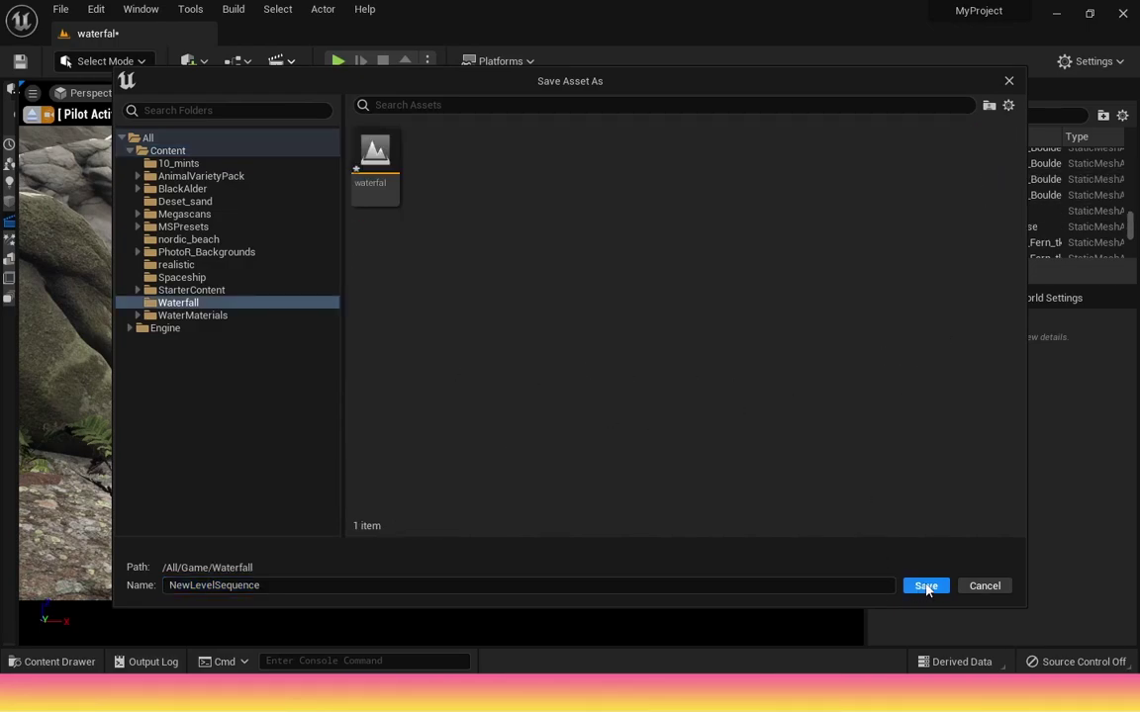
left_click(926, 586)
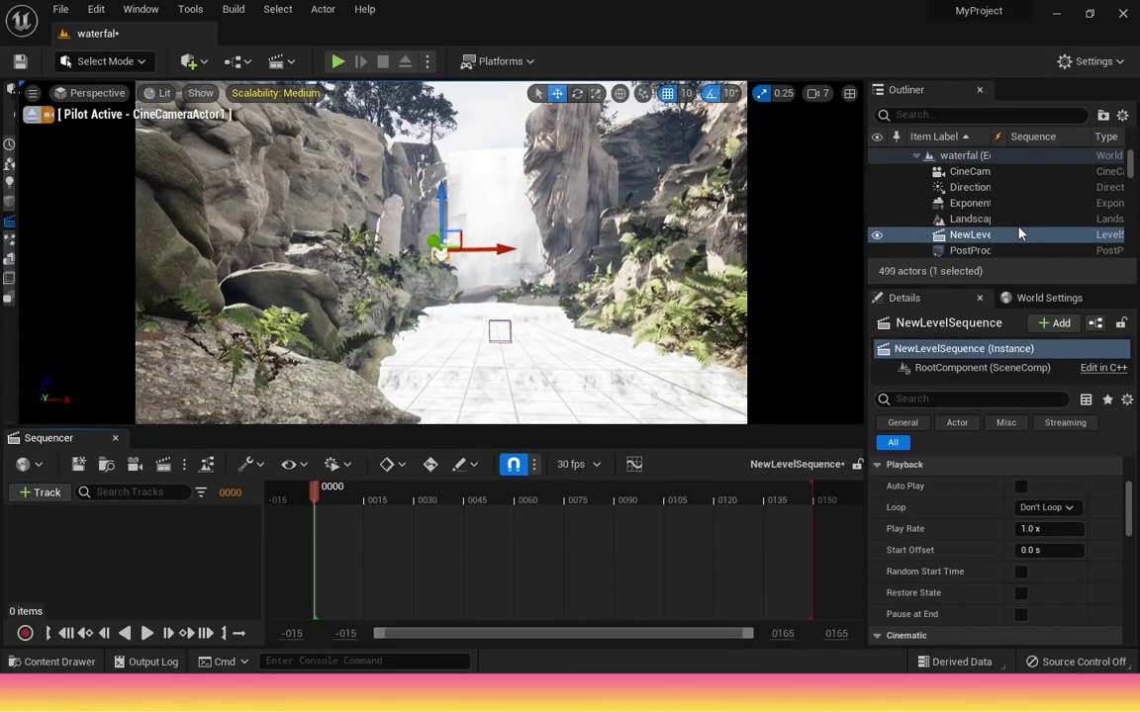
- Add CineCameraActor1 to the new level sequence as a camera track with a camera cut
left_click(967, 173)
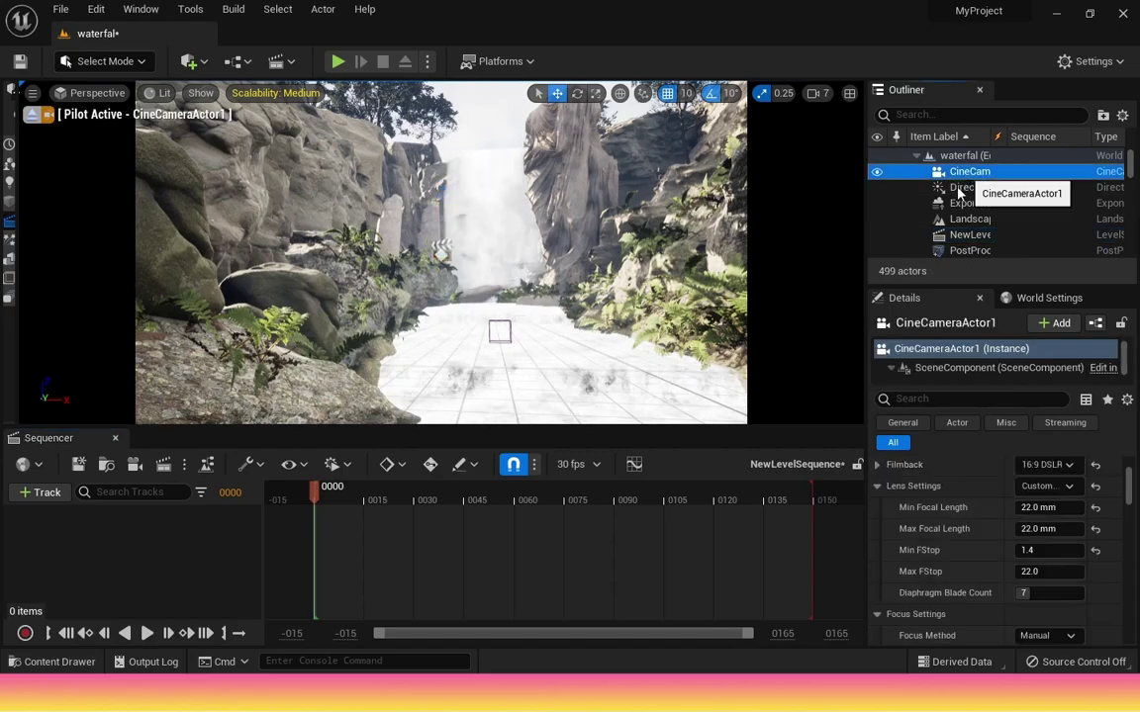
left_click_drag(966, 173, 633, 457)
mouse_move(365, 543)
left_mouse_down()
mouse_move(322, 537)
mouse_move(348, 534)
left_mouse_up()
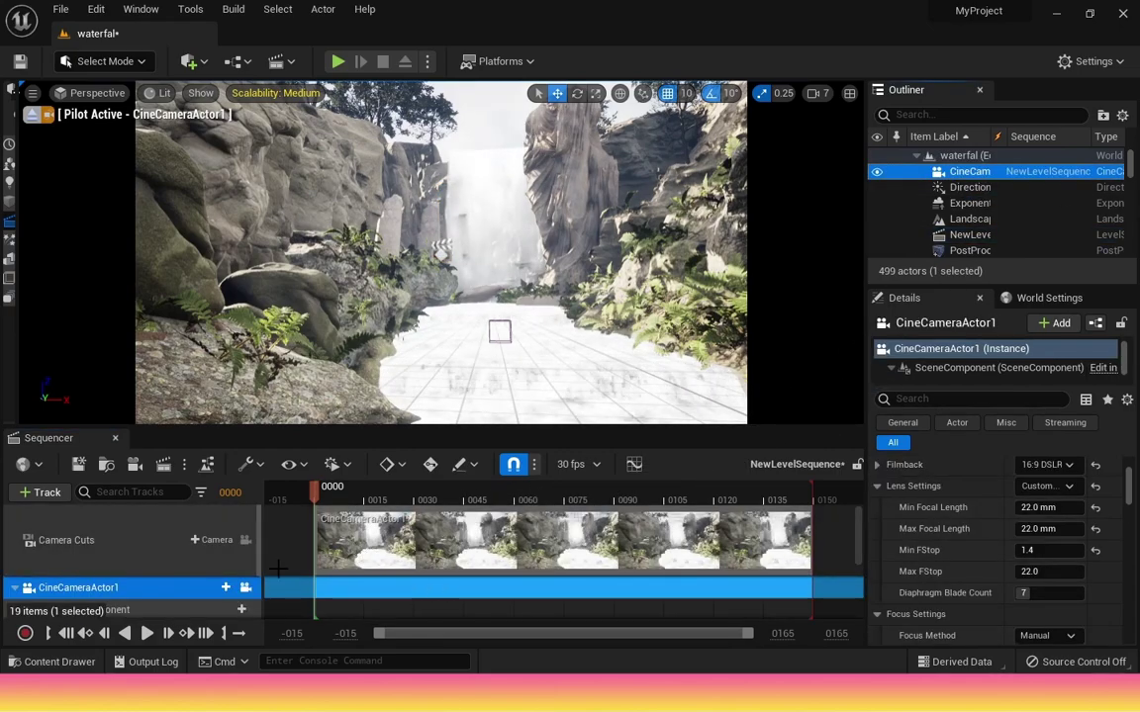
- Frame CineCameraActor1 low over the rapids facing the waterfall and key its Transform at frame 0
scroll(521, 347, "down", 4)
scroll(522, 347, "up", 3)
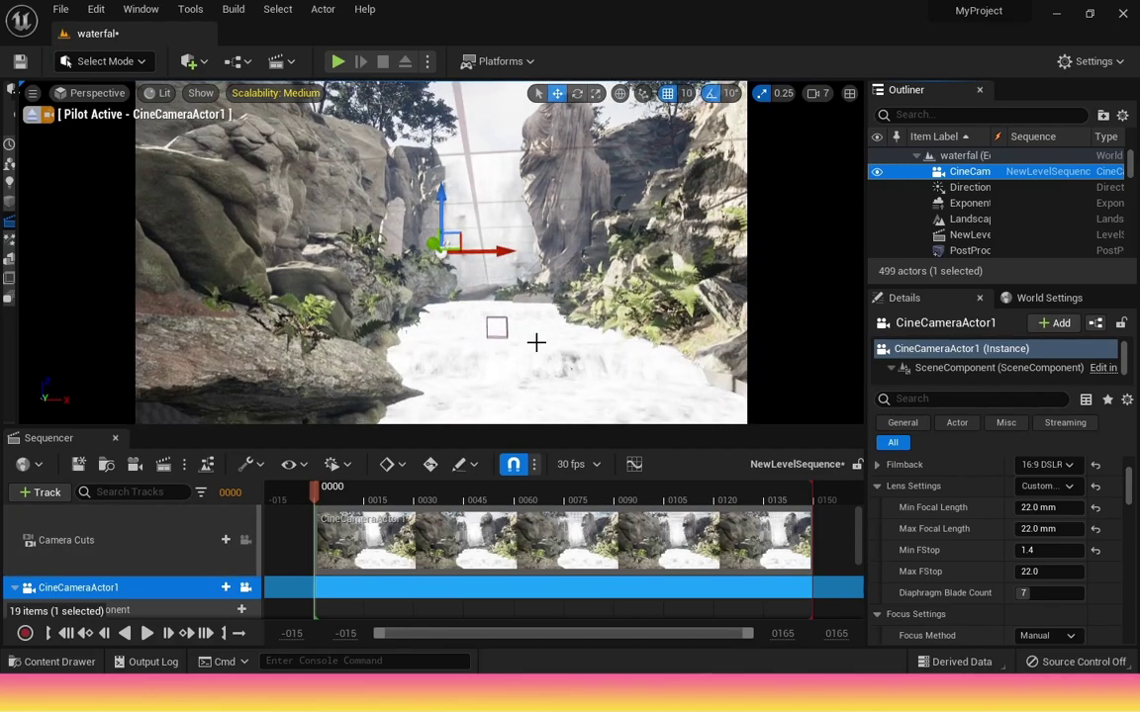
key("Escape")
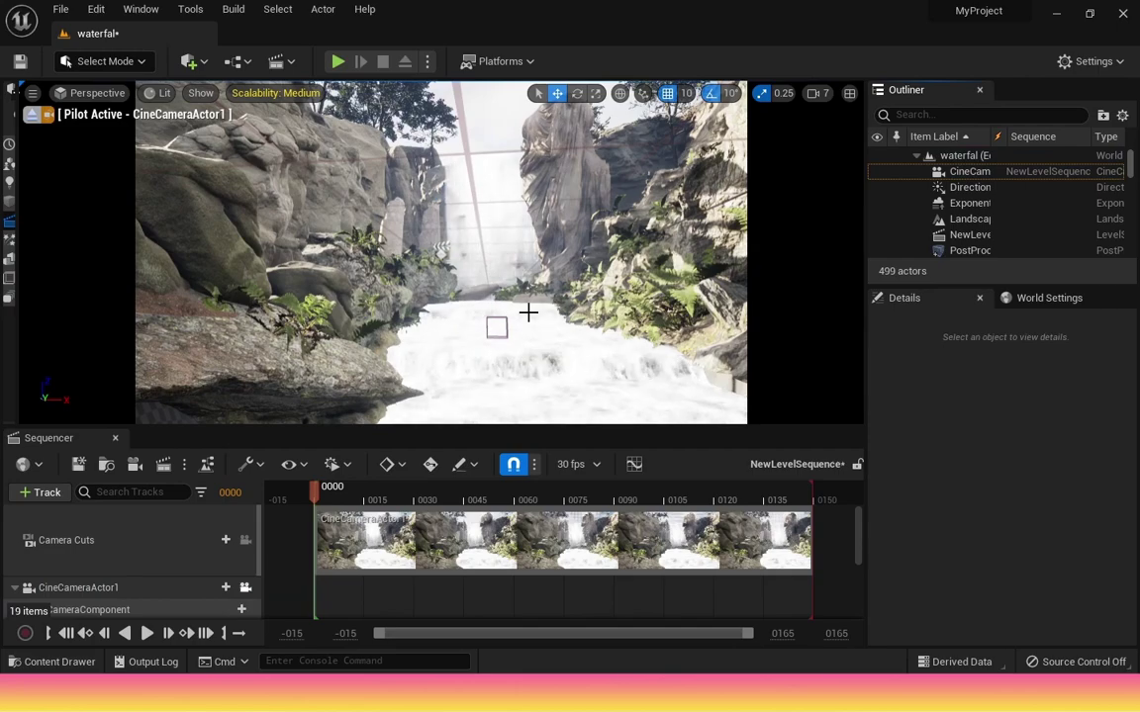
scroll(201, 569, "down", 1)
scroll(199, 567, "down", 3)
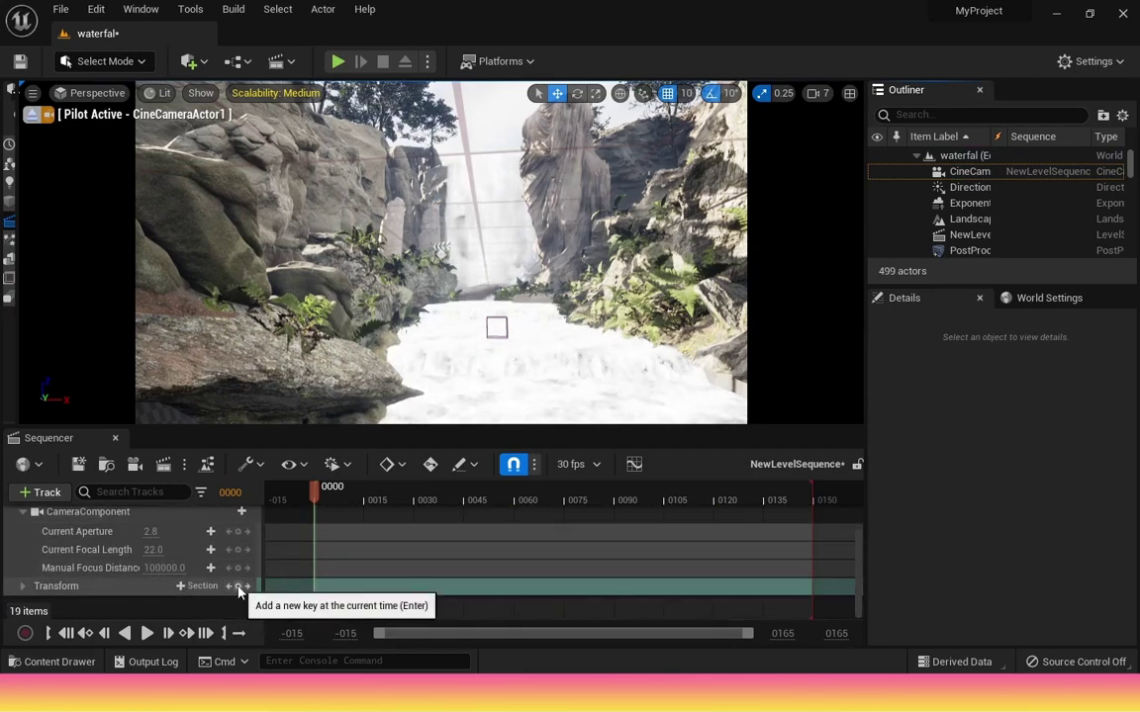
left_click(239, 587)
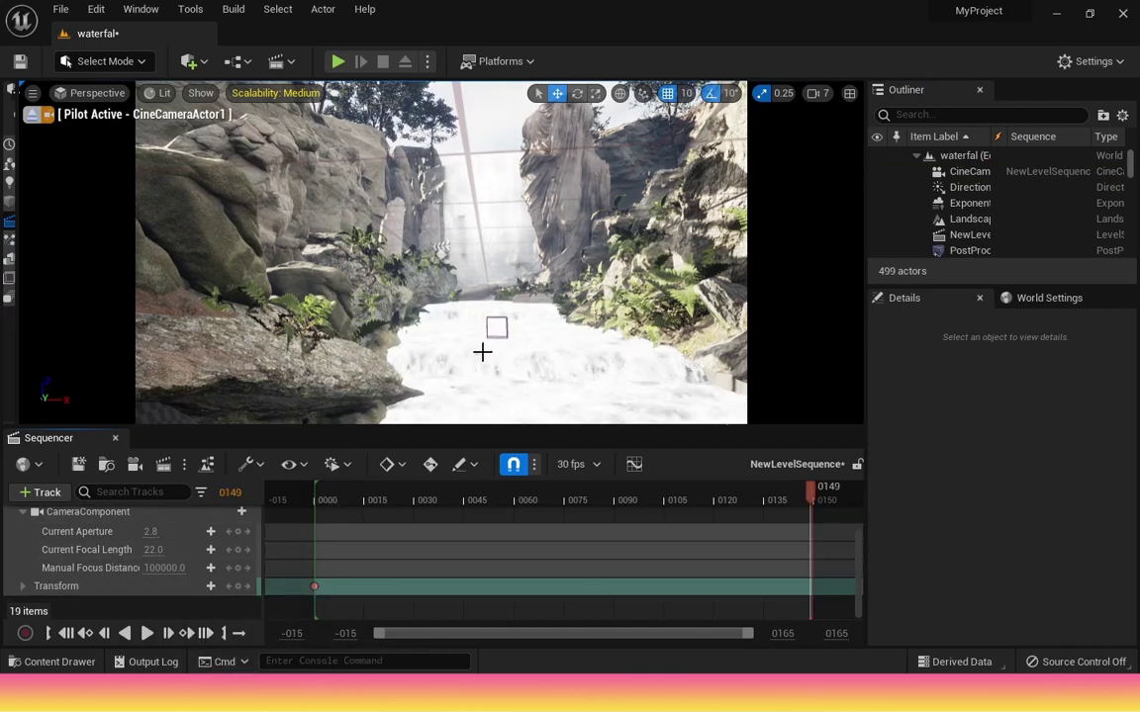
- At frame 149, move CineCameraActor1 close to the waterfall and statue, tilt it upward, key its Transform and play the move back
scroll(482, 350, "up", 8)
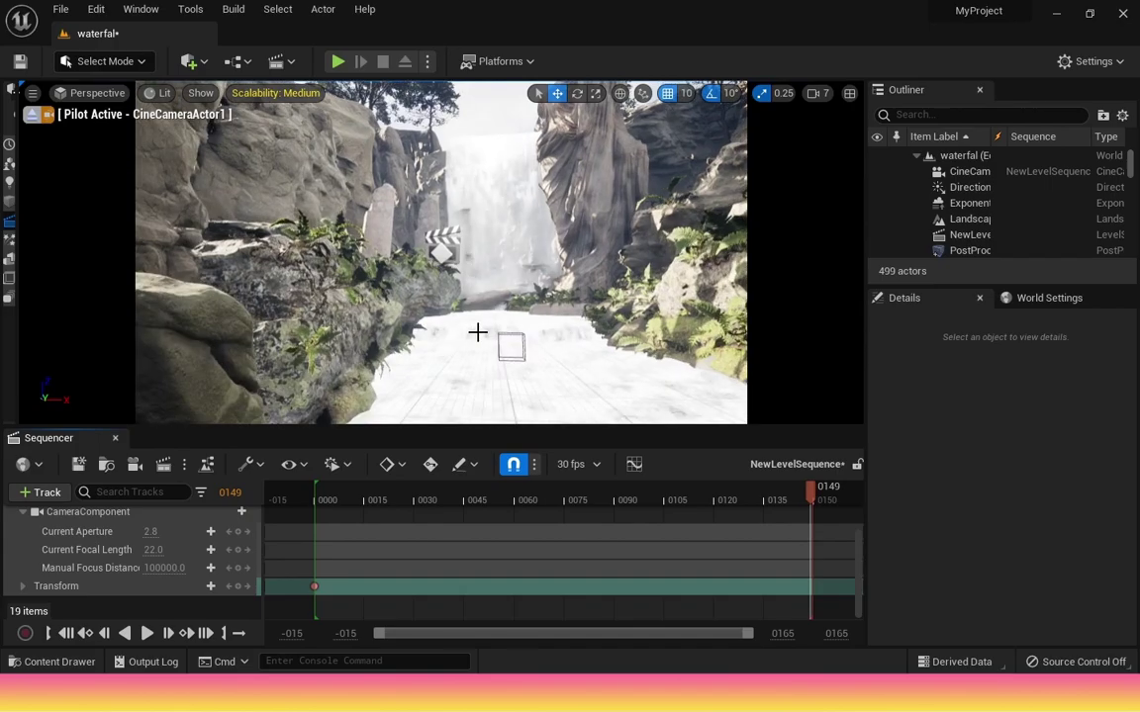
scroll(478, 333, "up", 3)
left_click_drag(508, 274, 518, 209)
right_click_drag(518, 210, 548, 112)
scroll(531, 279, "up", 5)
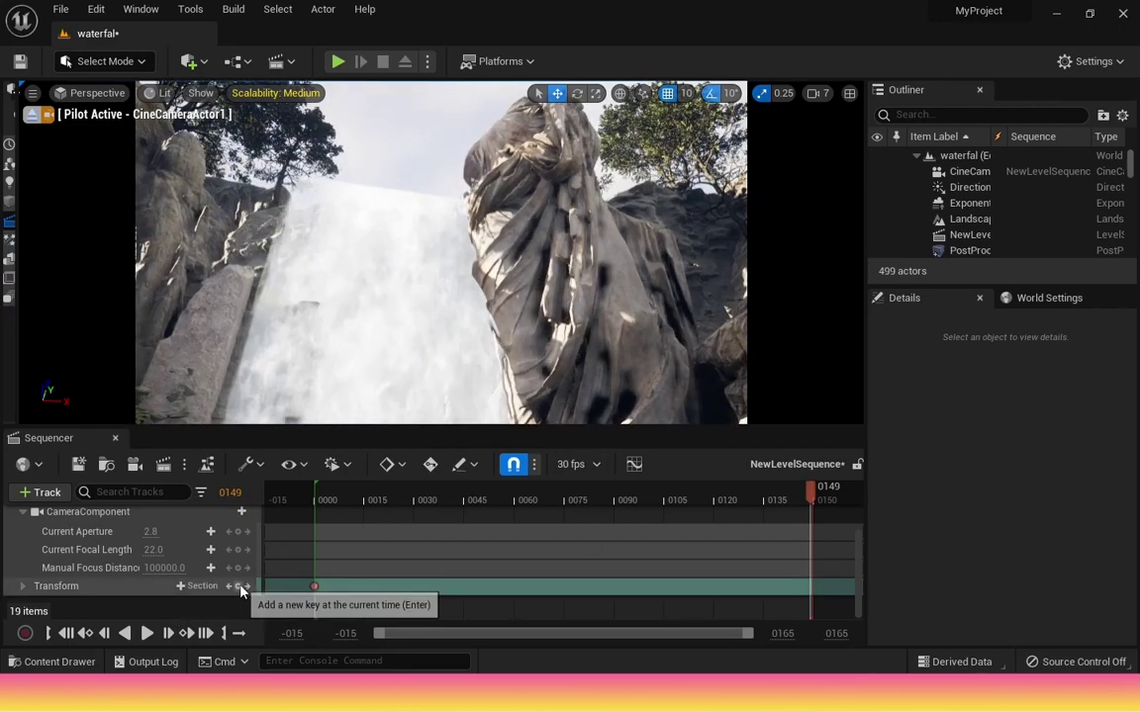
left_click(238, 587)
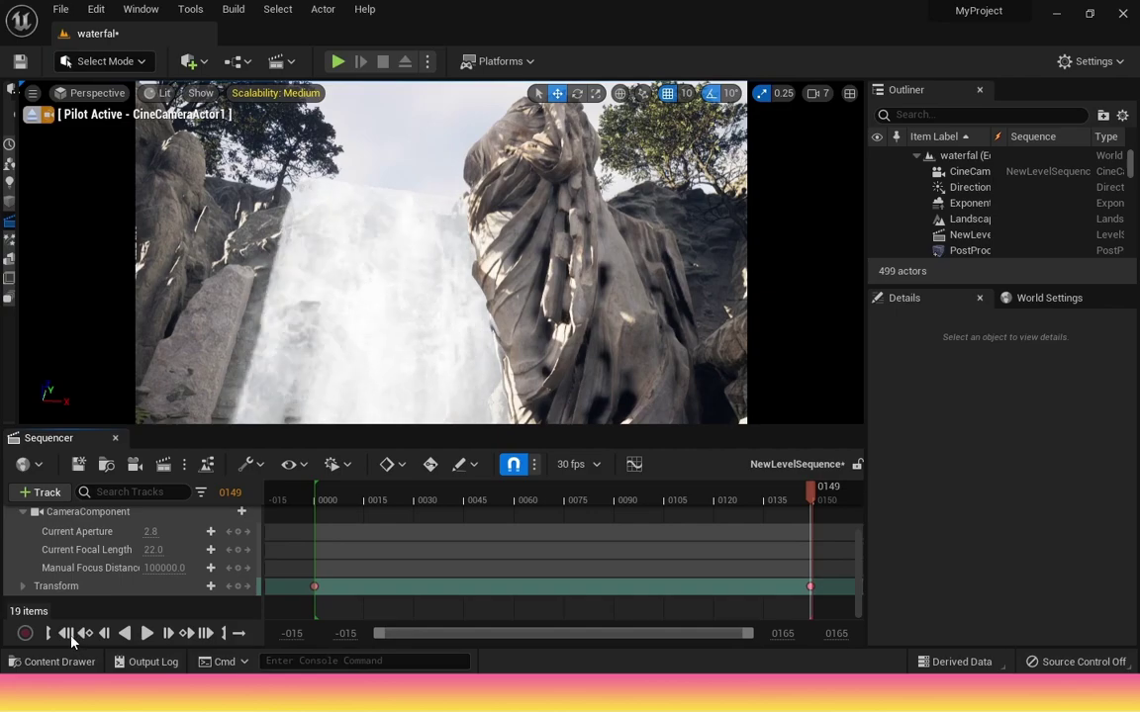
left_click(69, 636)
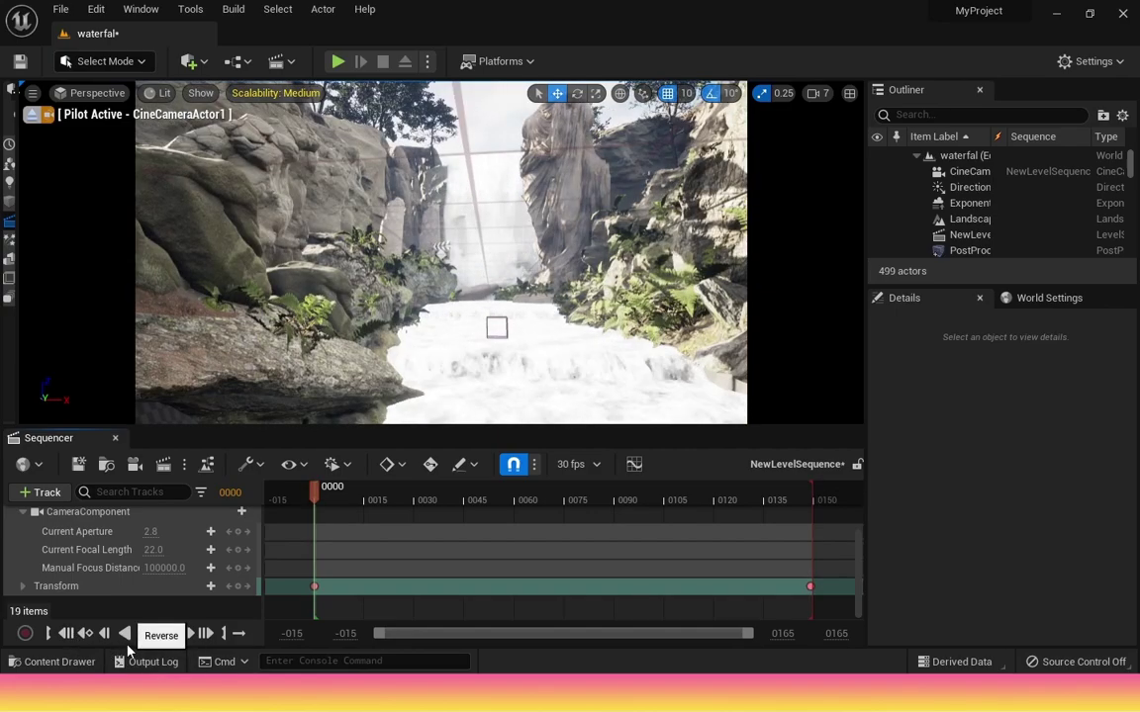
left_click(147, 637)
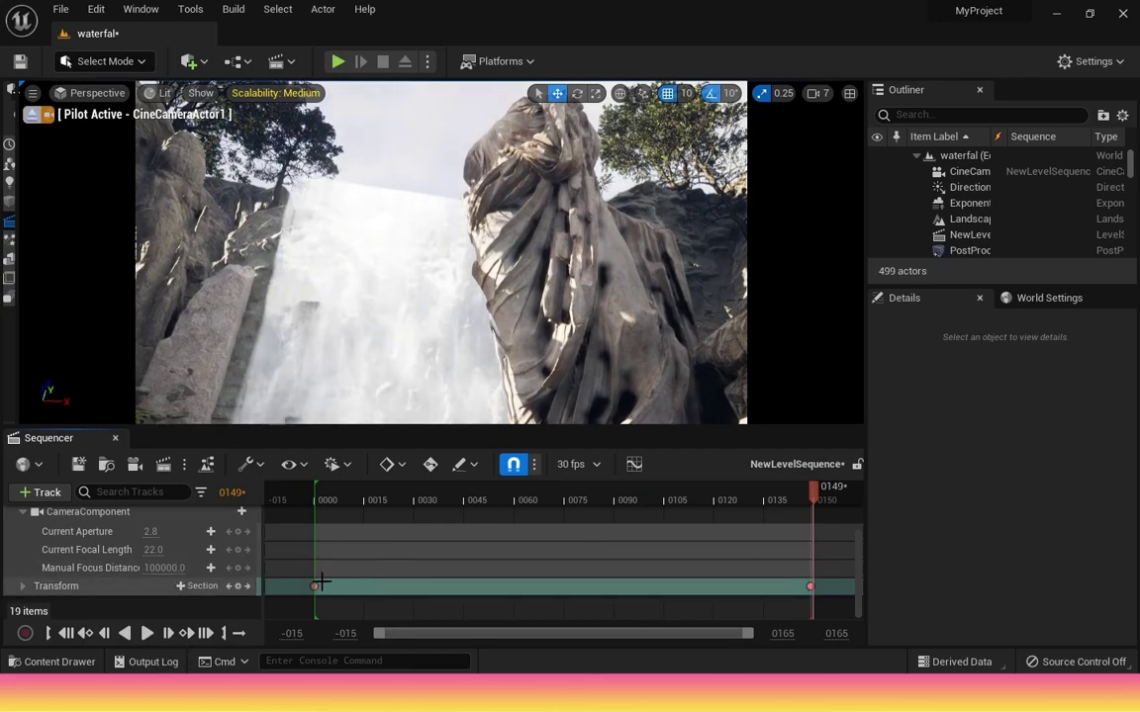
- Change the interpolation of both camera Transform keys and replay the move from frame 0
left_click_drag(288, 610, 831, 568)
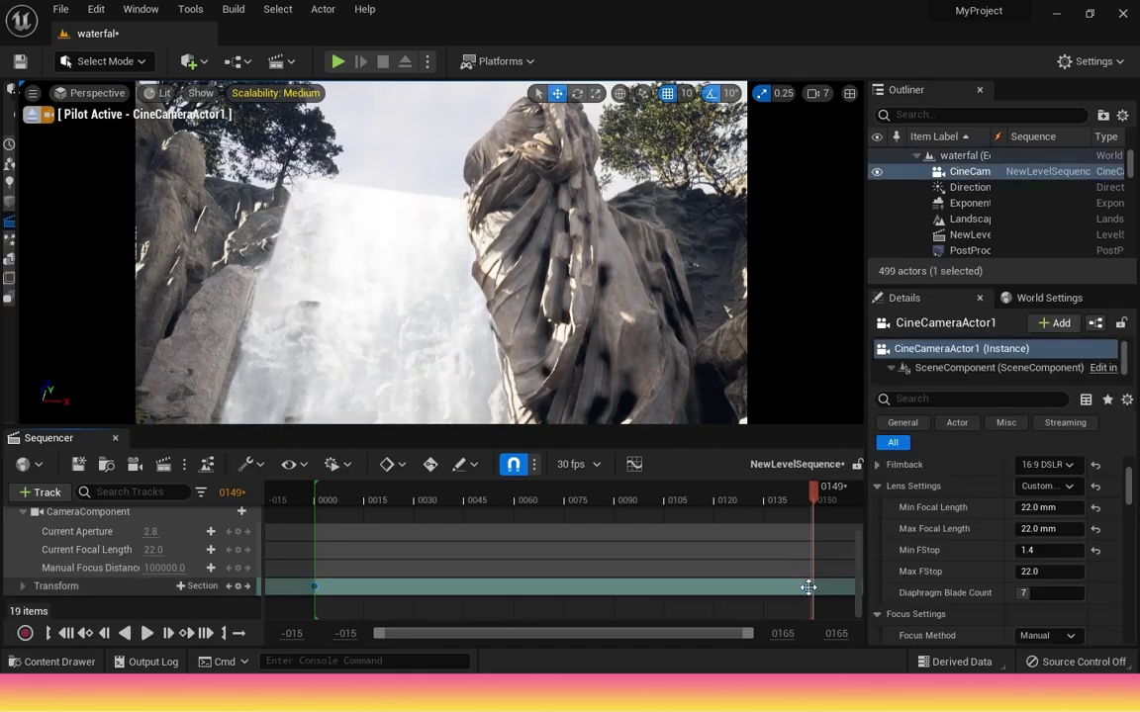
right_click(809, 588)
left_click(876, 467)
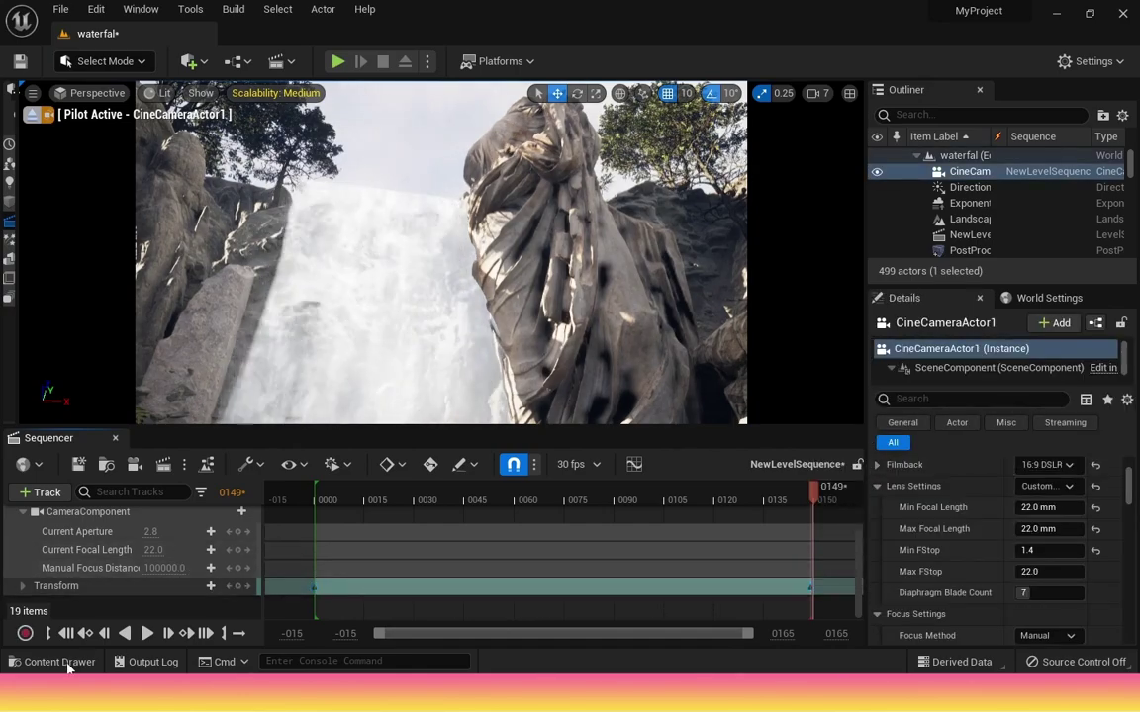
left_click(66, 635)
left_click(147, 633)
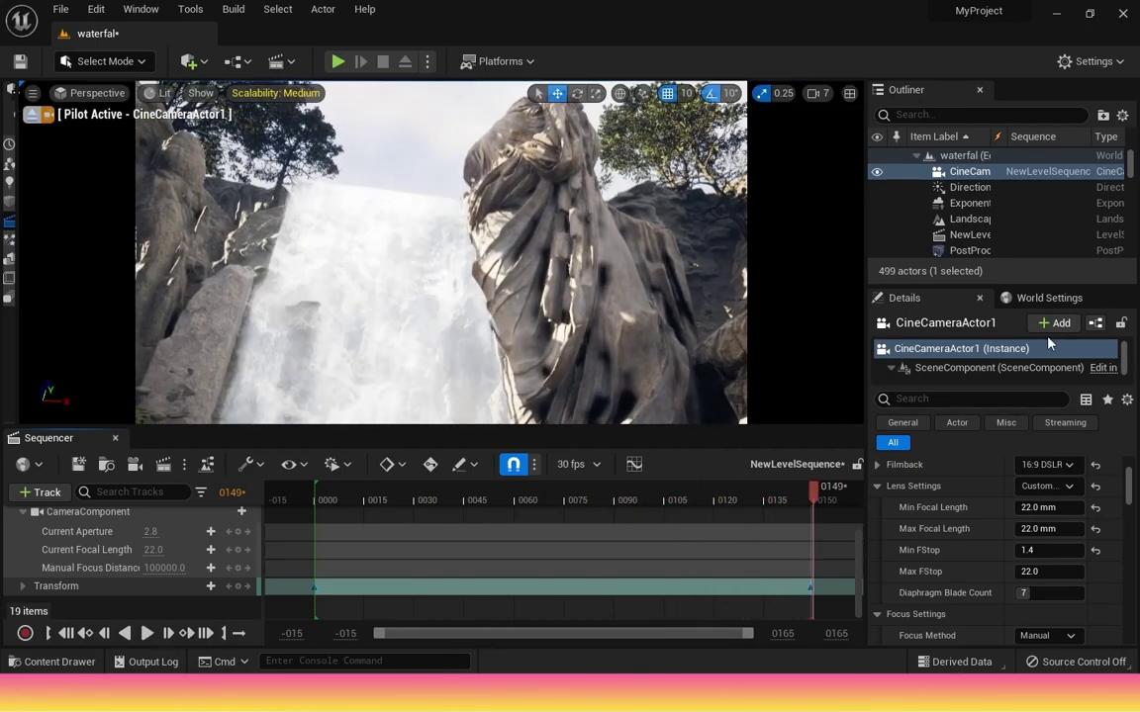
- Set all engine scalability groups to Epic quality and replay the camera animation from frame 0
left_click(1092, 62)
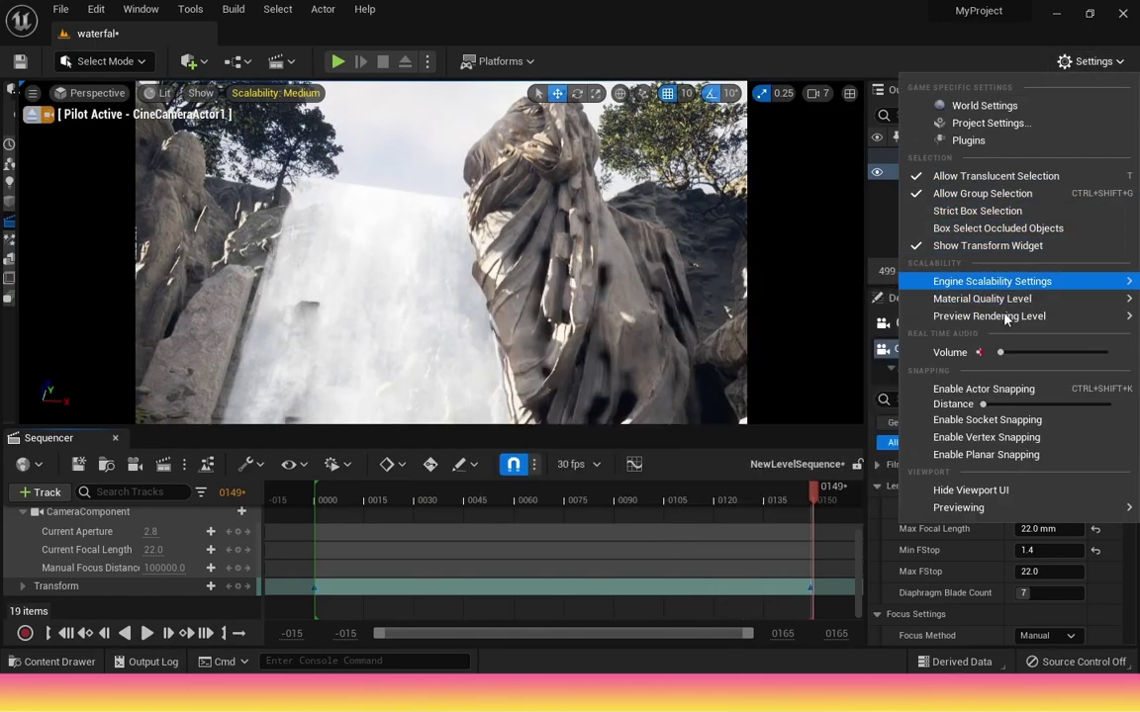
mouse_move(1044, 287)
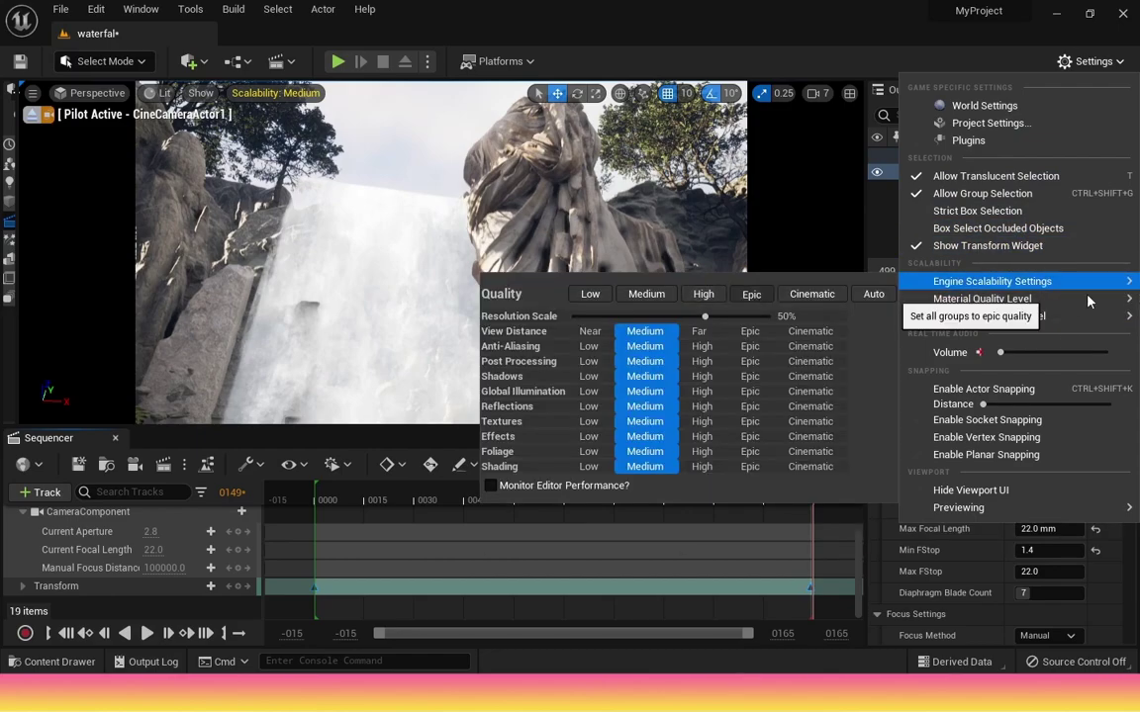
left_click(1093, 61)
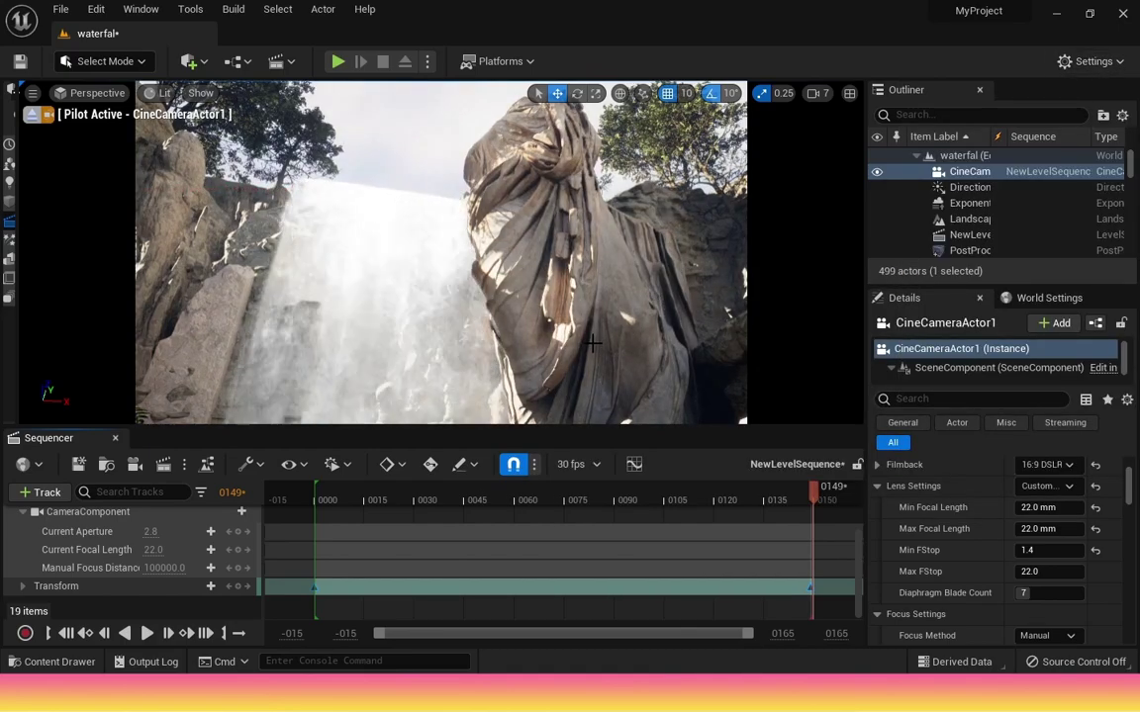
left_click(67, 634)
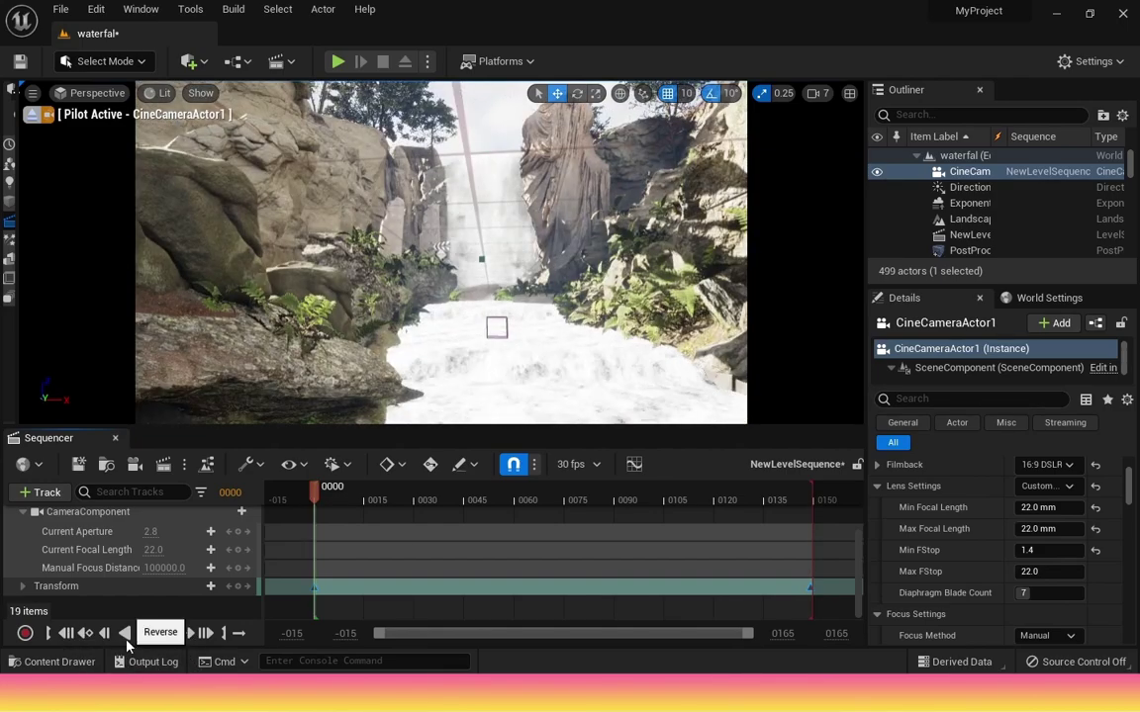
left_click(148, 634)
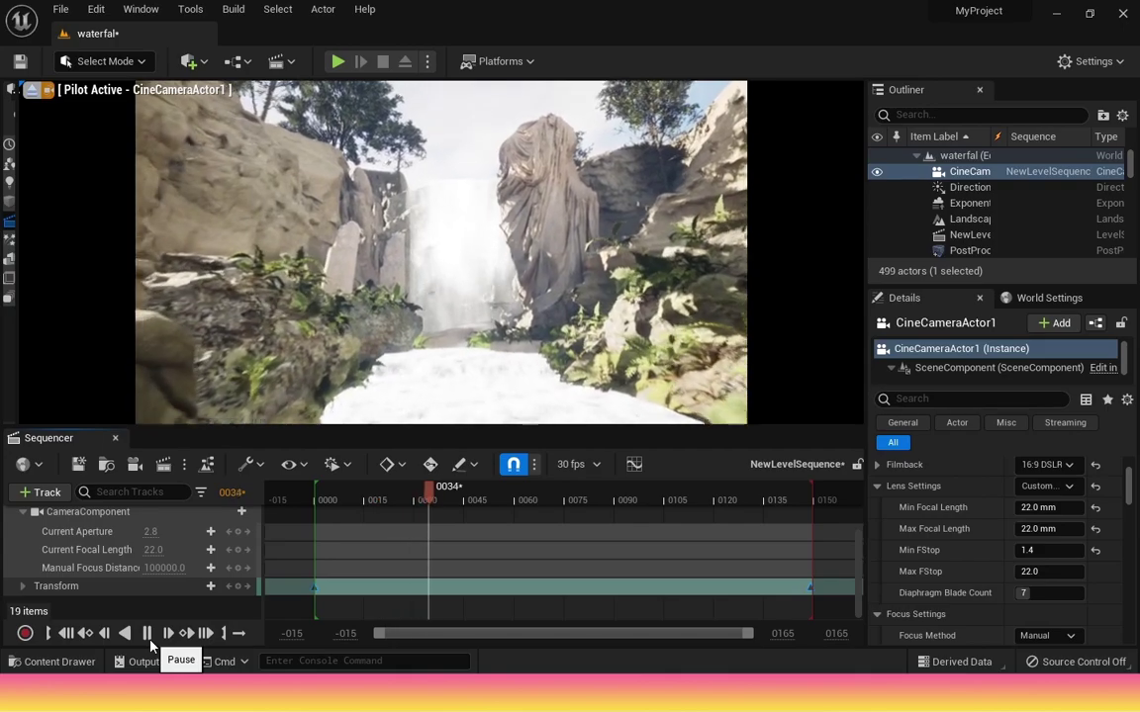